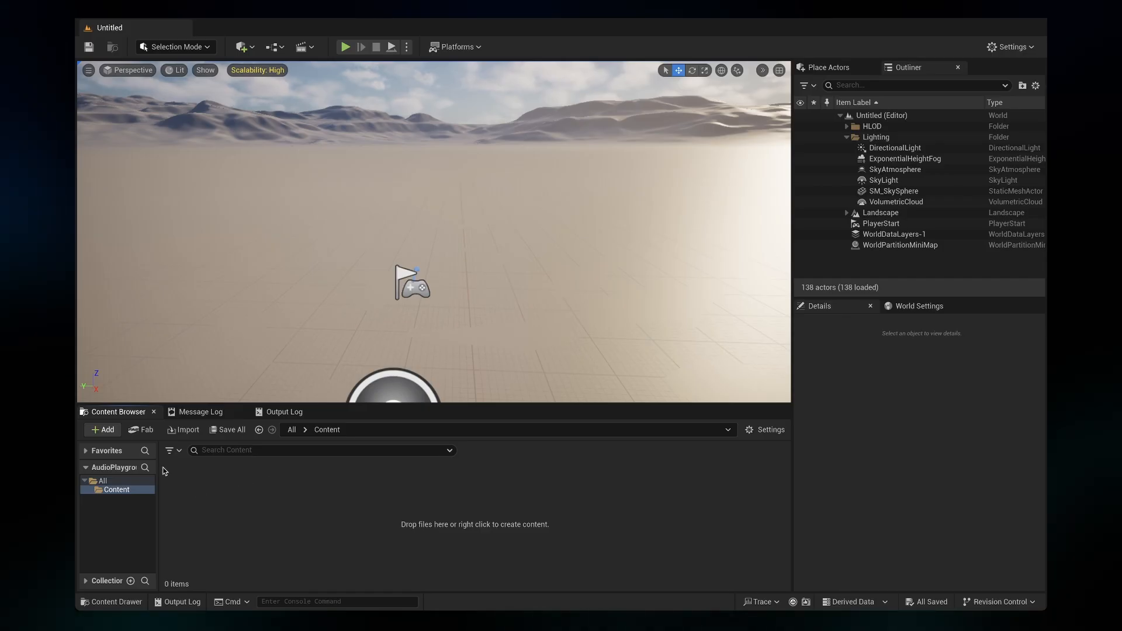
# Step: Create a MetaSound Source asset named MS_808_Kick in the Content folder and open it for editing
pyautogui.click(104, 429)
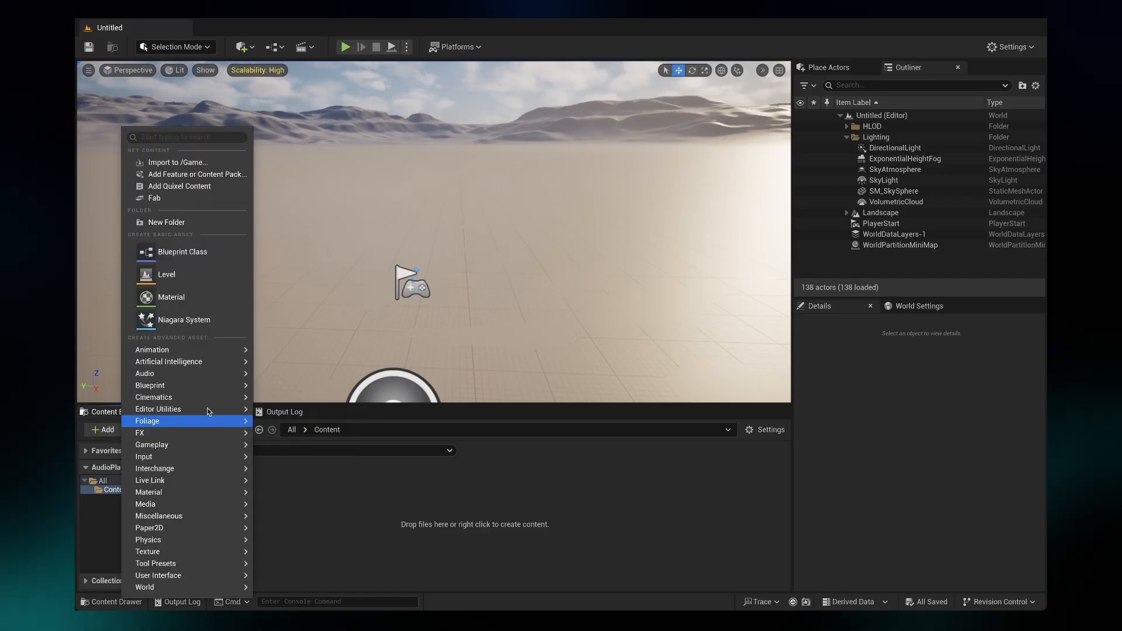
pyautogui.moveTo(222, 379)
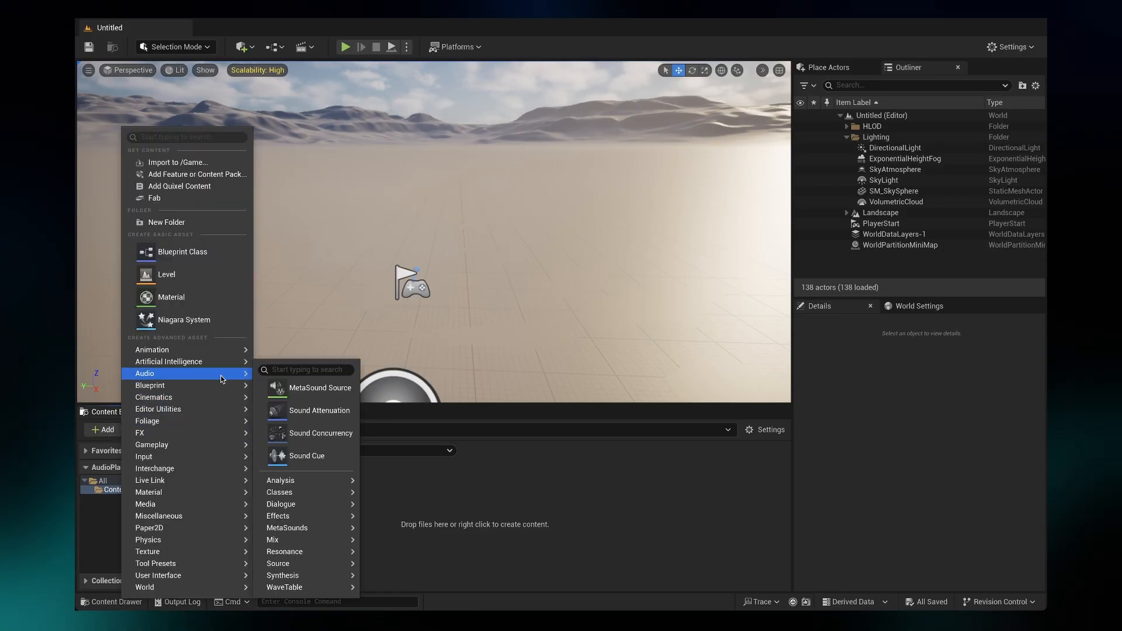
pyautogui.click(309, 388)
pyautogui.write('MS_808')
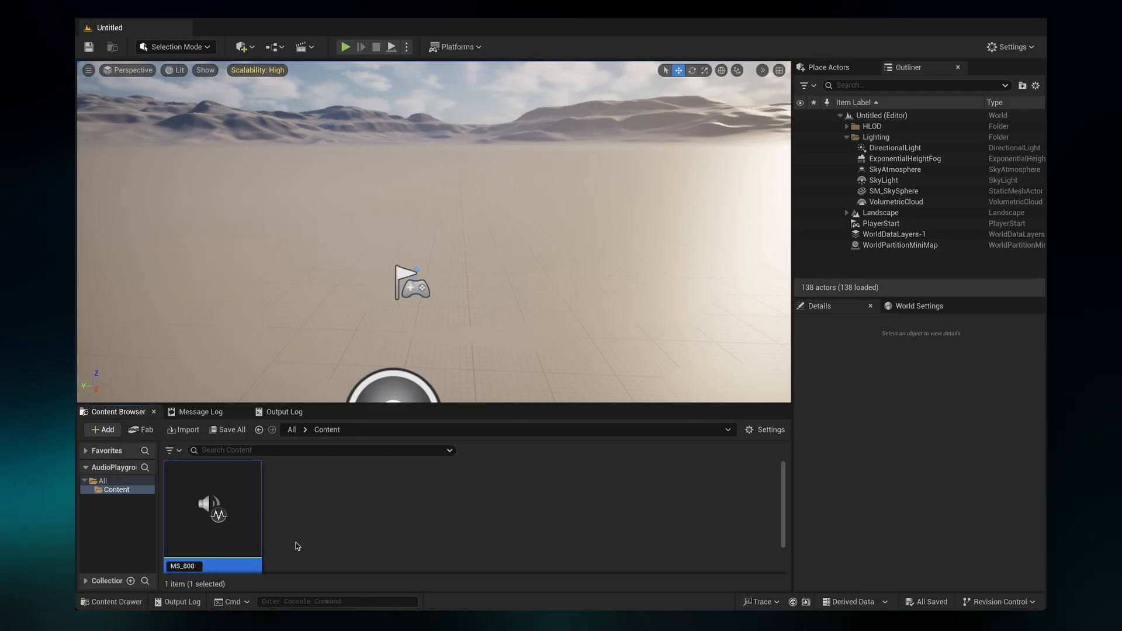
pyautogui.write('_Kick')
pyautogui.press('Return')
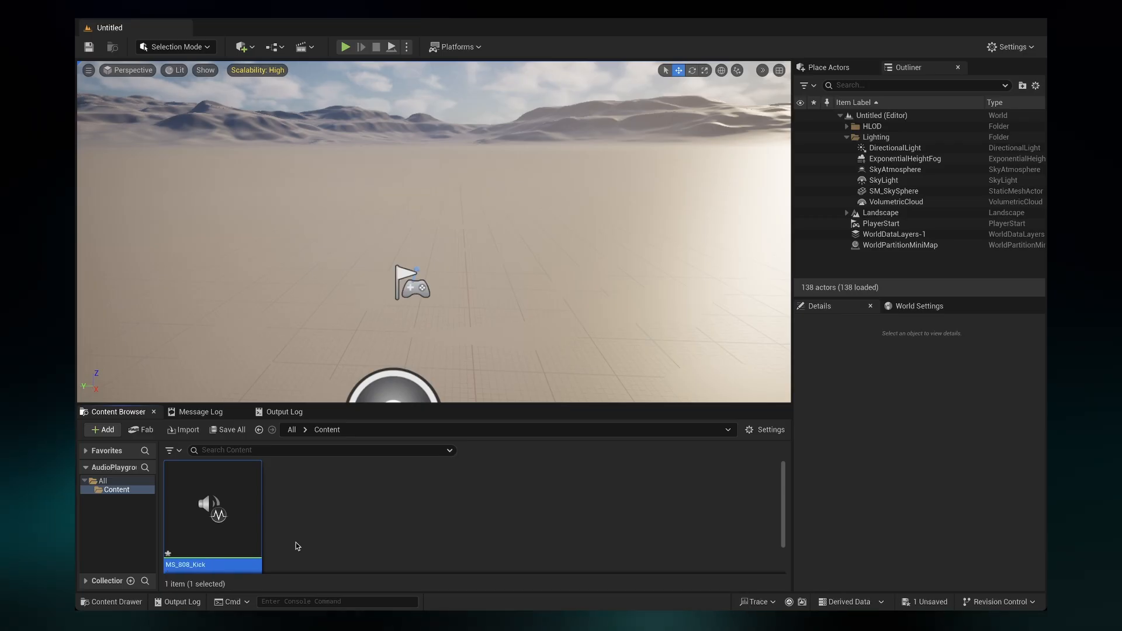
pyautogui.doubleClick(248, 522)
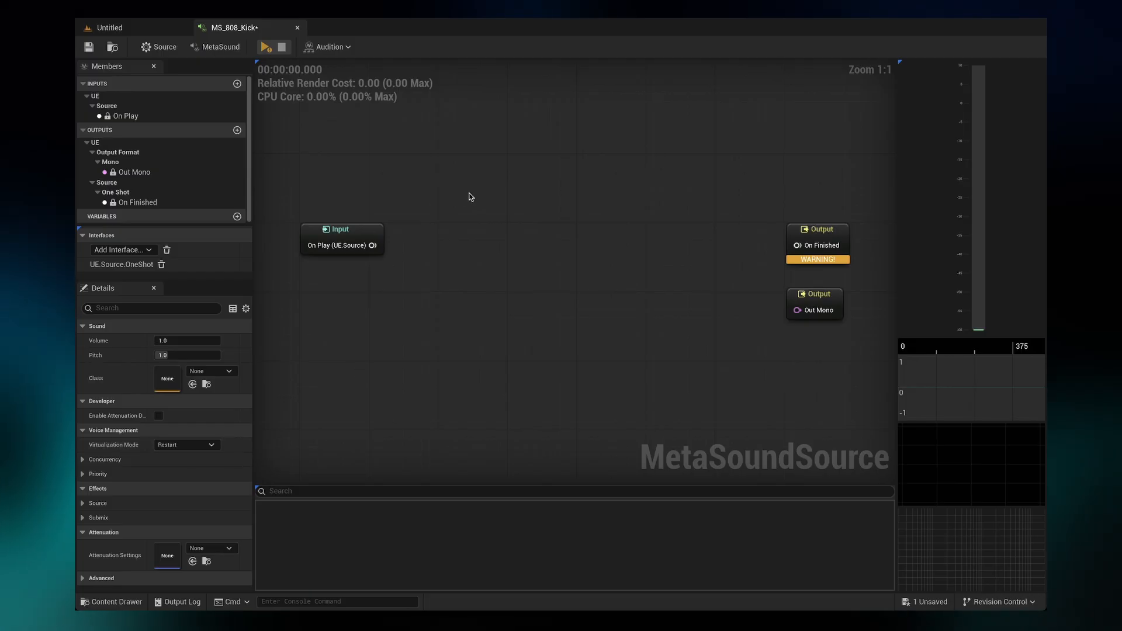
pyautogui.moveTo(439, 155); pyautogui.dragTo(715, 301)
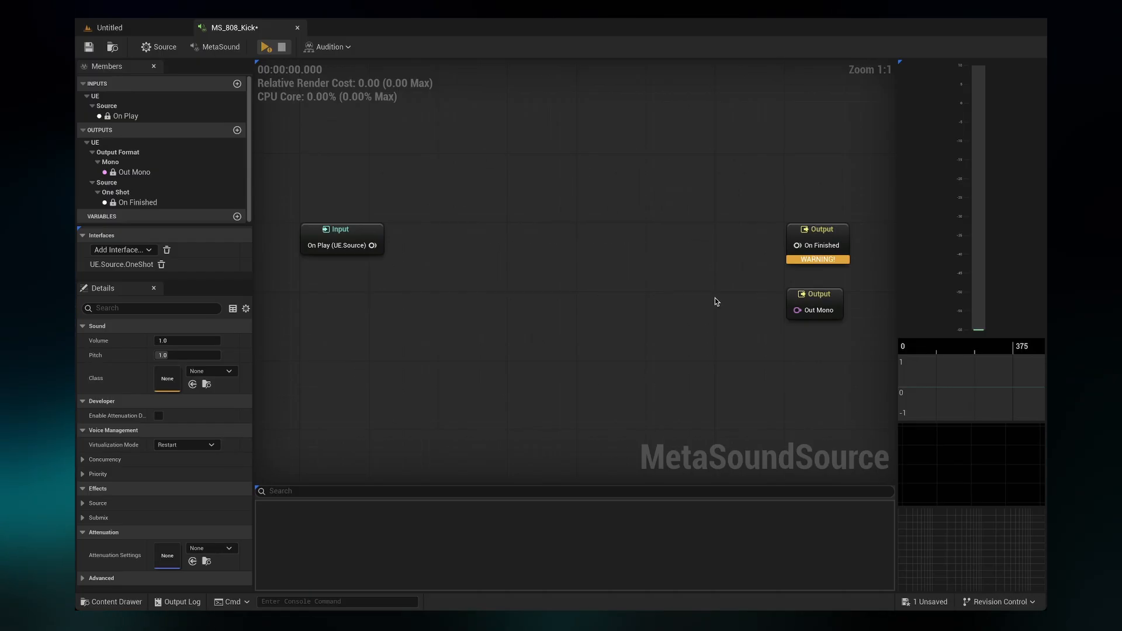
pyautogui.moveTo(376, 244); pyautogui.dragTo(360, 311)
pyautogui.moveTo(734, 170); pyautogui.dragTo(859, 364)
pyautogui.click(575, 245)
pyautogui.moveTo(384, 153); pyautogui.dragTo(753, 372)
pyautogui.click(752, 373)
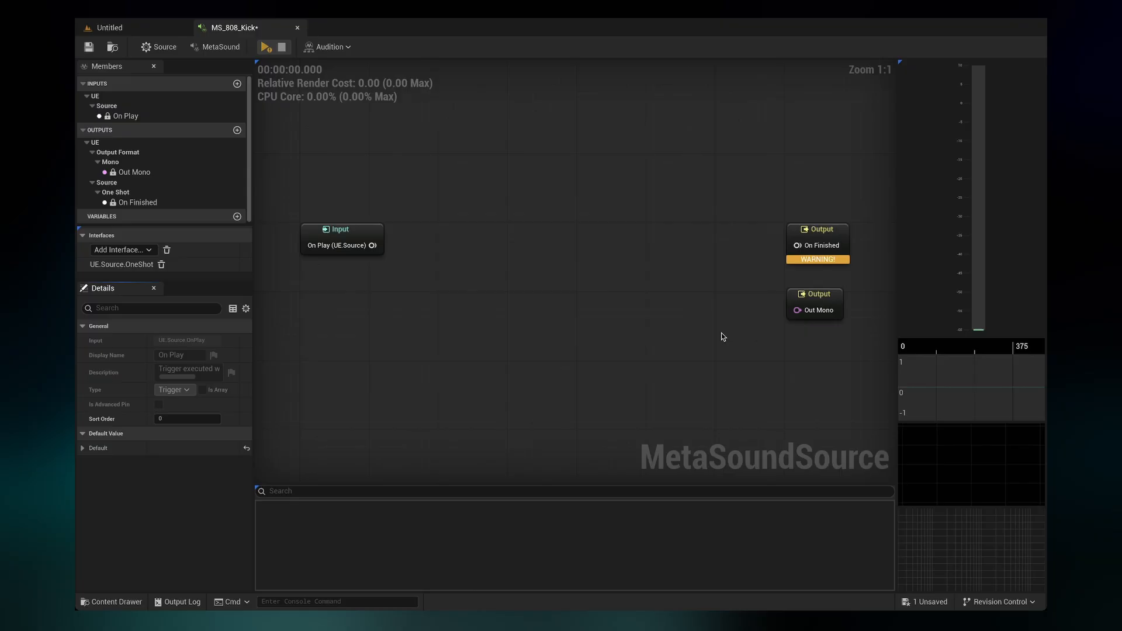
# Step: Browse the available MetaSound node functions, looking into the Filters, Envelopes, Dynamics and Music categories
pyautogui.rightClick(580, 261)
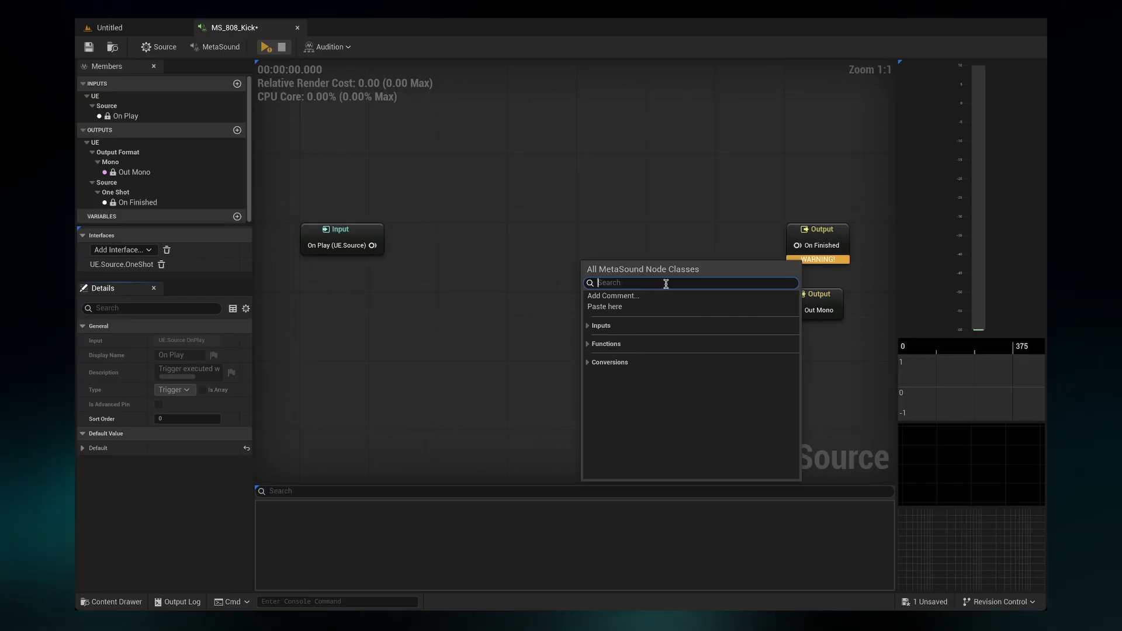
pyautogui.click(588, 343)
pyautogui.scroll(-1, 600, 386)
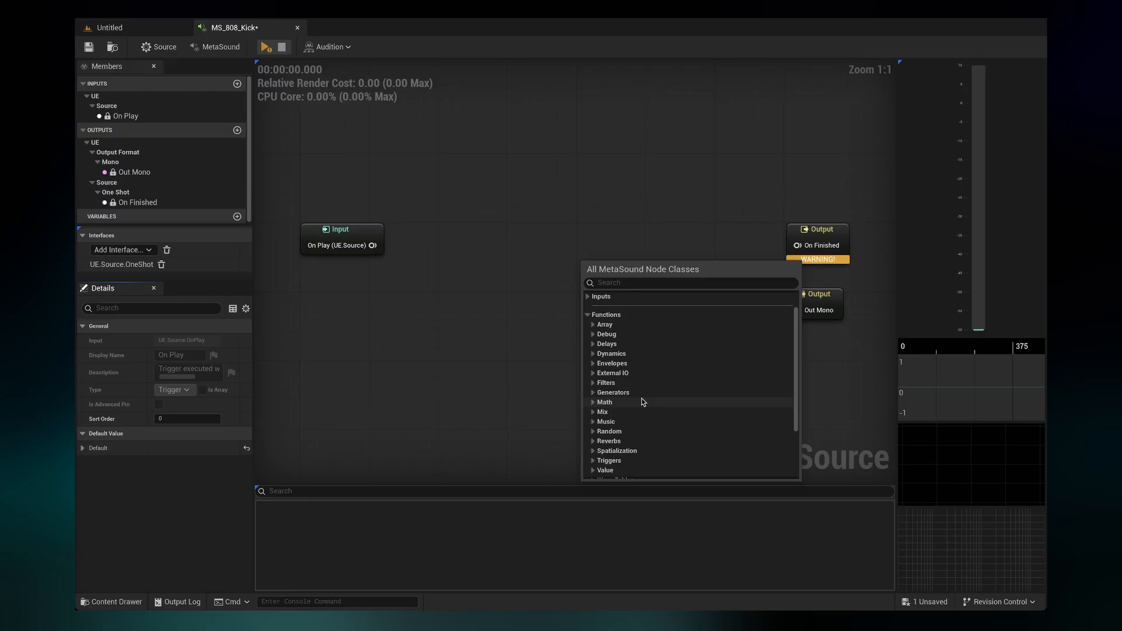
pyautogui.click(593, 383)
pyautogui.click(593, 383)
pyautogui.click(592, 364)
pyautogui.click(591, 363)
pyautogui.click(592, 354)
pyautogui.click(593, 354)
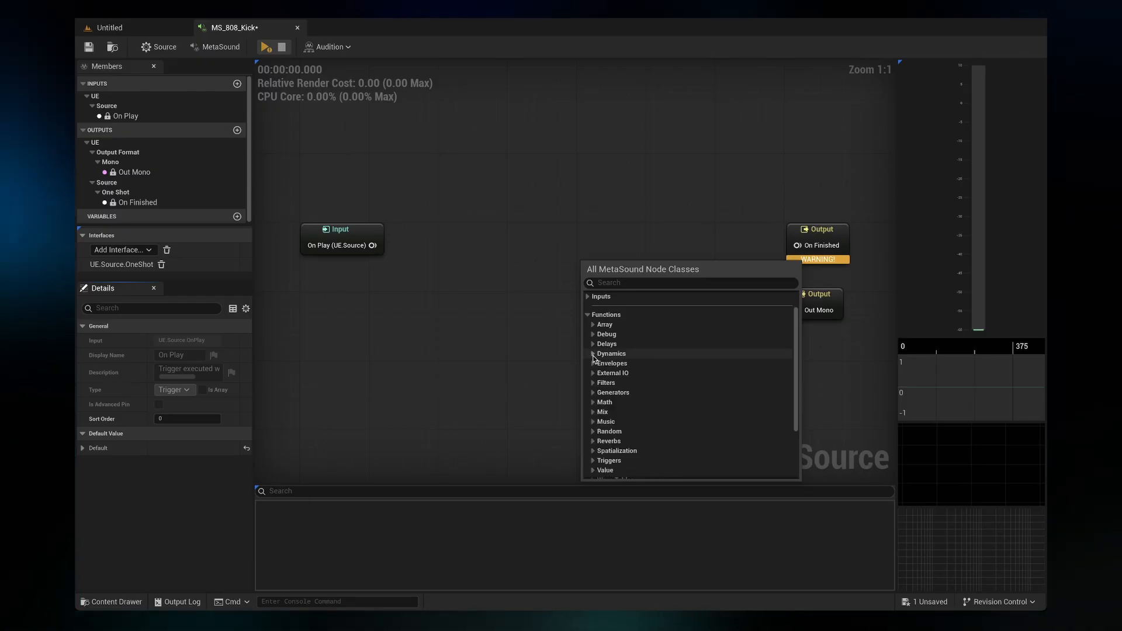
pyautogui.click(594, 422)
pyautogui.click(594, 421)
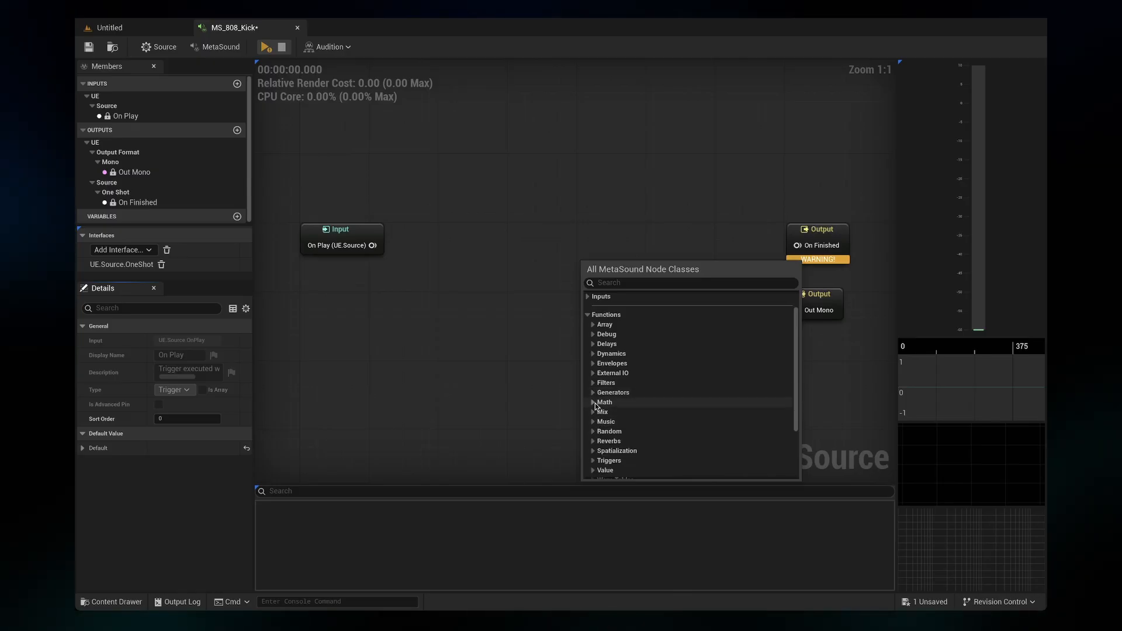
# Step: Add a Sine generator node and place it between the On Play input and the outputs
pyautogui.click(593, 392)
pyautogui.scroll(-3, 630, 402)
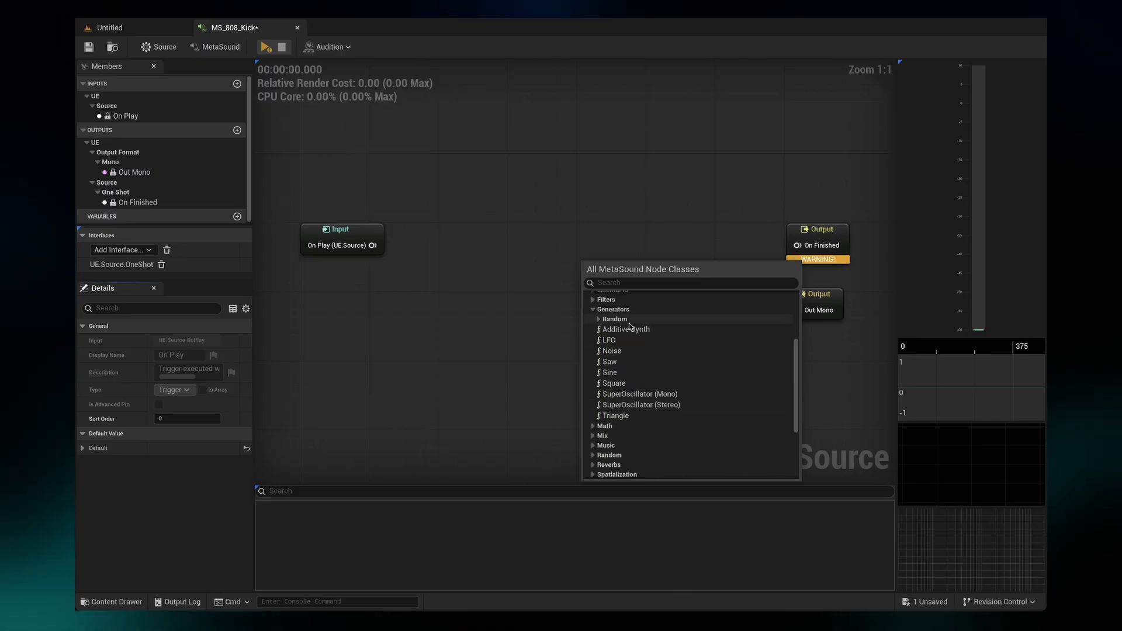
pyautogui.click(609, 372)
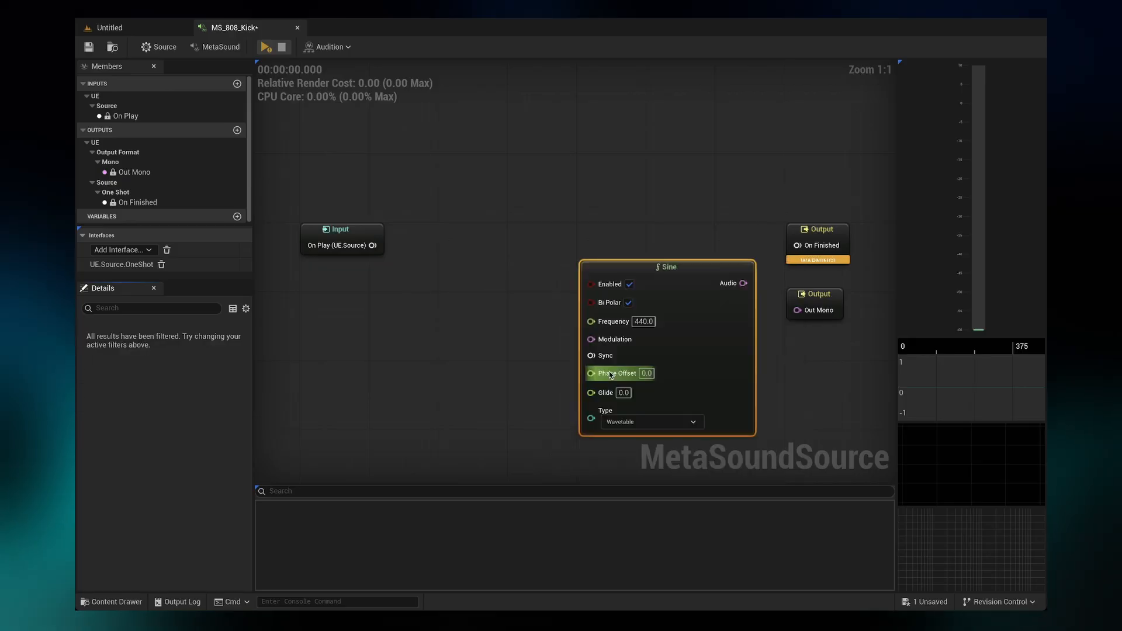
pyautogui.moveTo(661, 280); pyautogui.dragTo(583, 301)
pyautogui.moveTo(729, 352); pyautogui.dragTo(683, 300, button='right')
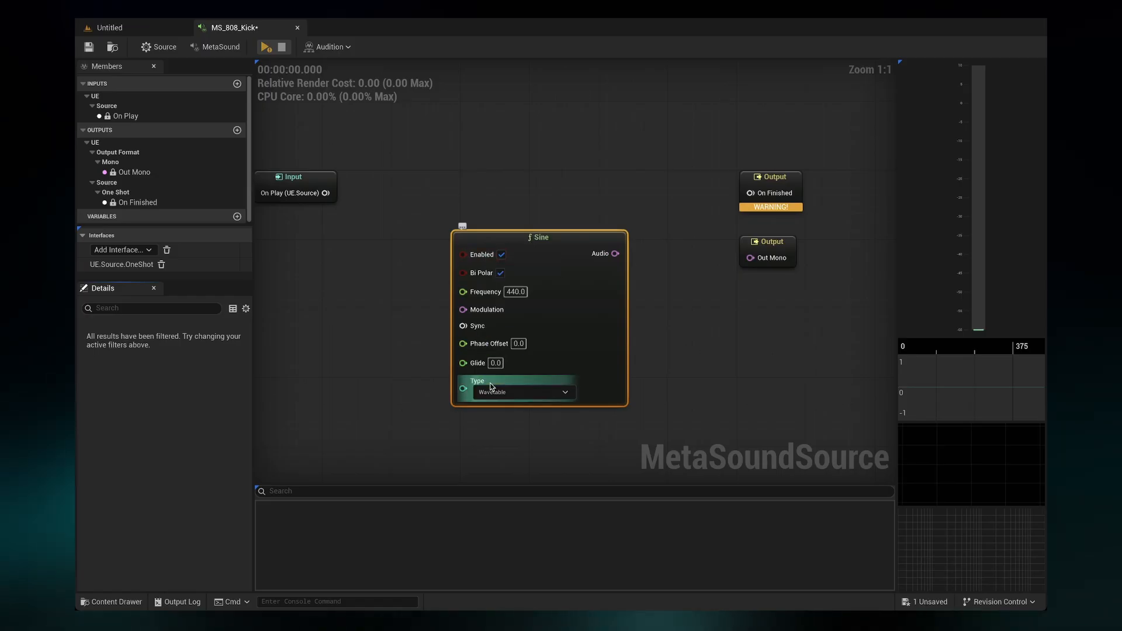
# Step: Connect the Sine node's Audio output to Out Mono and nudge the node closer to the outputs
pyautogui.moveTo(615, 253); pyautogui.dragTo(750, 257)
pyautogui.moveTo(584, 241); pyautogui.dragTo(601, 249)
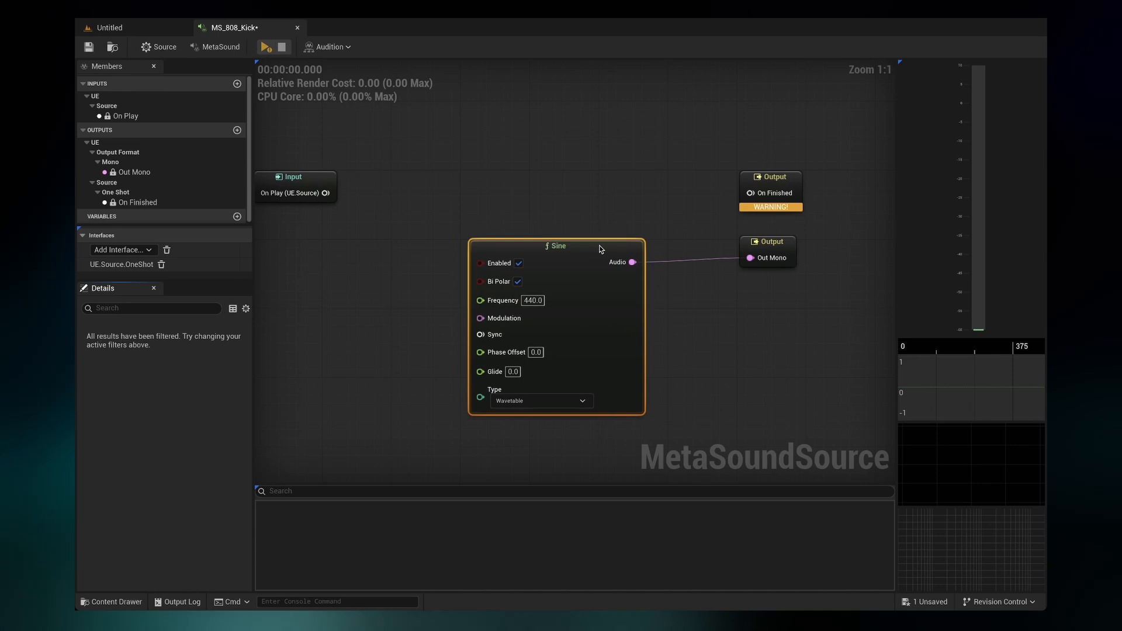
pyautogui.click(674, 239)
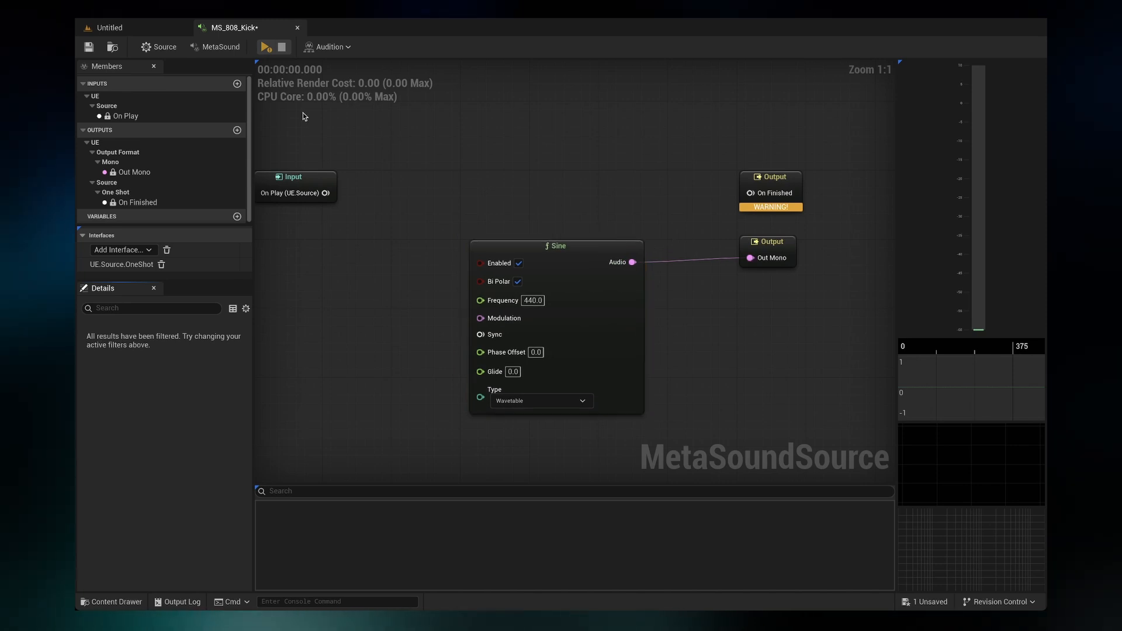
# Step: Save the MetaSound, play it to audition the sine tone, and stop playback
pyautogui.click(89, 47)
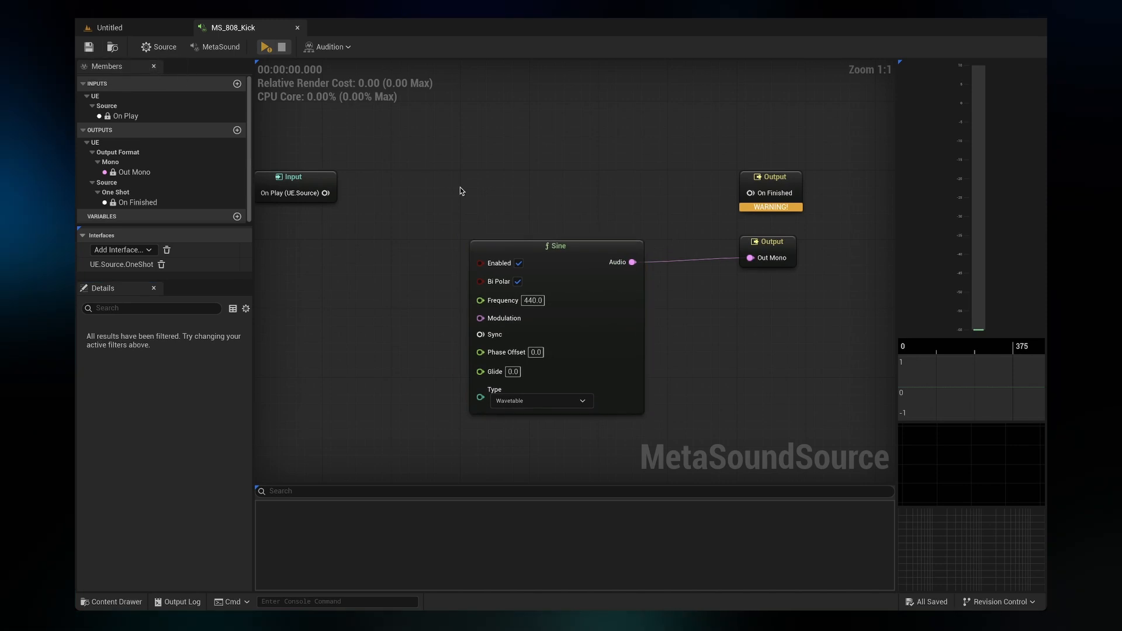
pyautogui.click(266, 47)
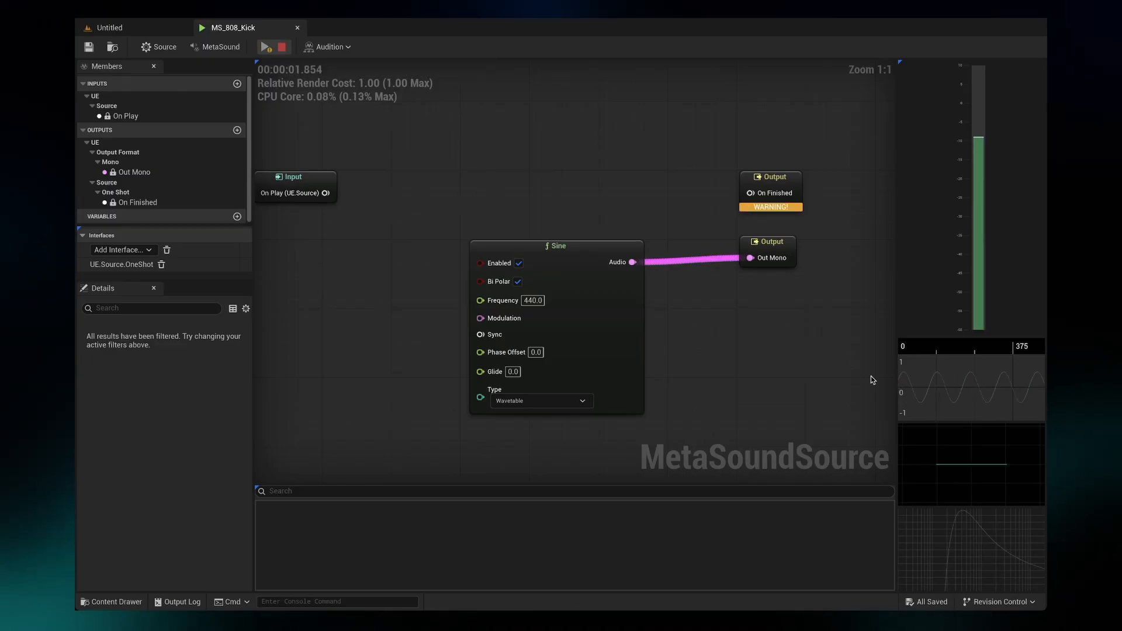
pyautogui.click(281, 47)
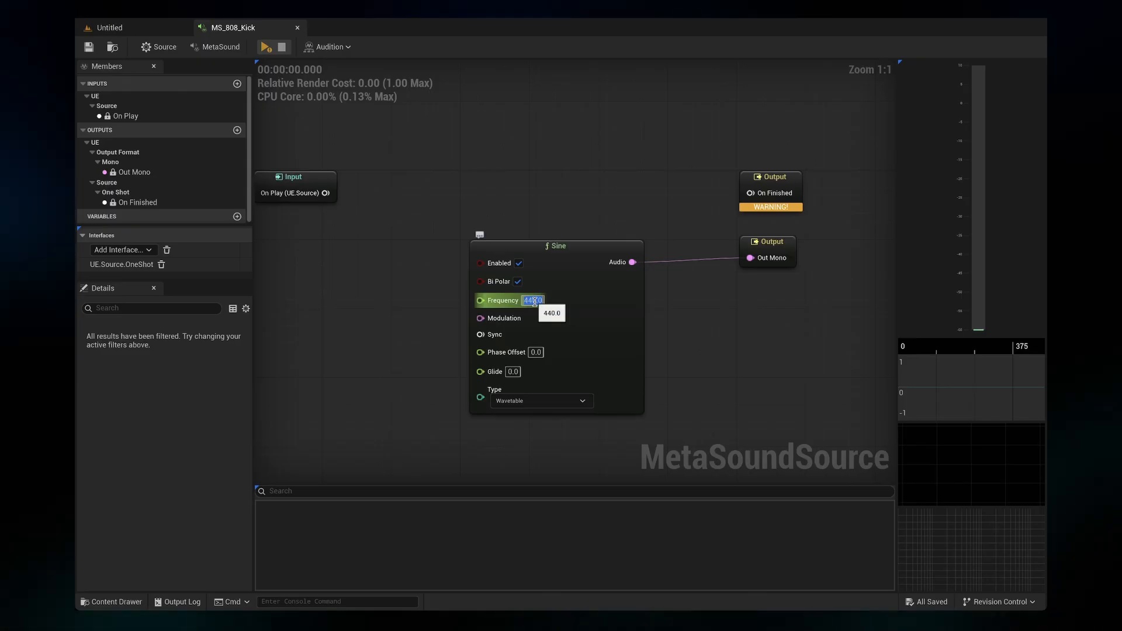
# Step: Set the Sine node's Frequency to 43.650002 Hz
pyautogui.write('43.650002')
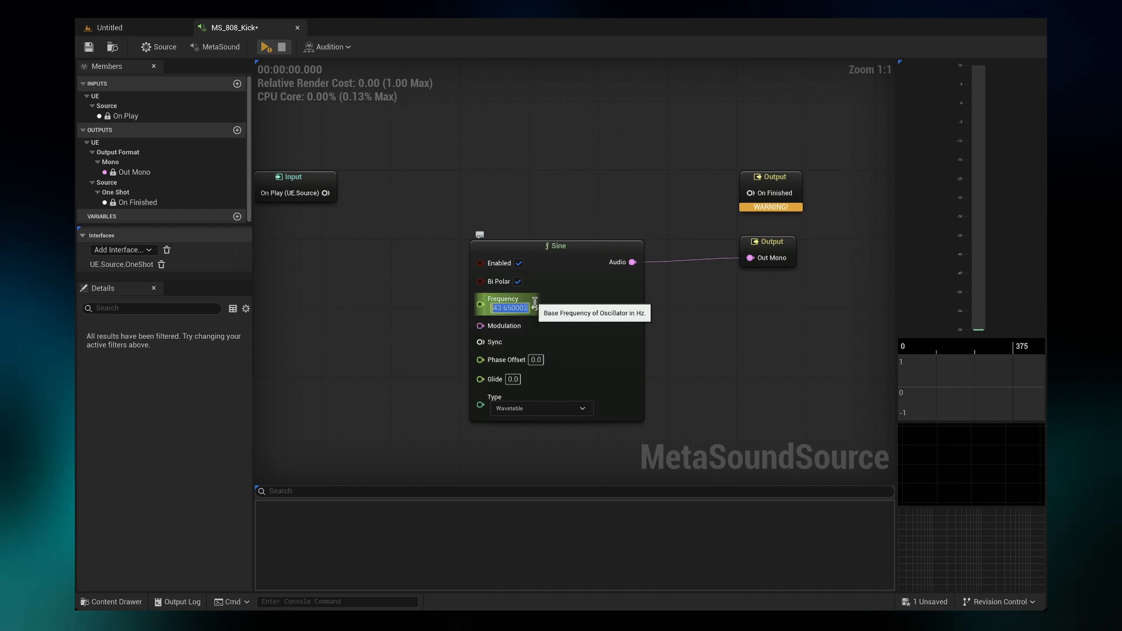
pyautogui.press('Return')
pyautogui.click(532, 215)
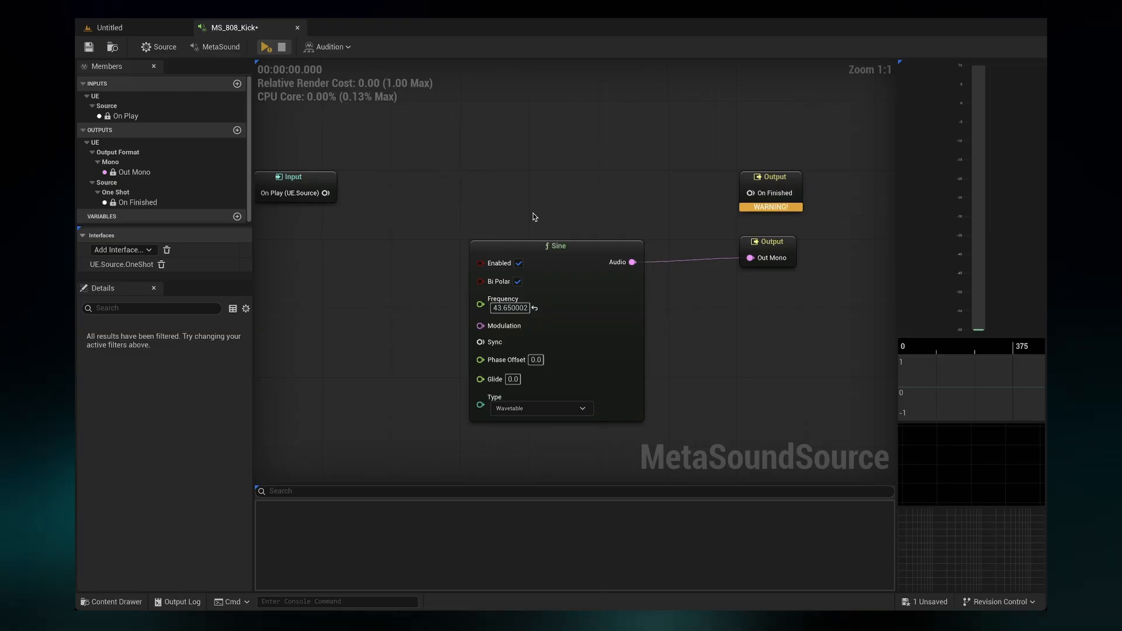
# Step: Try feeding the Sine node's Frequency from a MIDI To Frequency (Float) node, and delete that node again
pyautogui.moveTo(456, 307); pyautogui.dragTo(478, 295, button='right')
pyautogui.moveTo(503, 292); pyautogui.dragTo(425, 304)
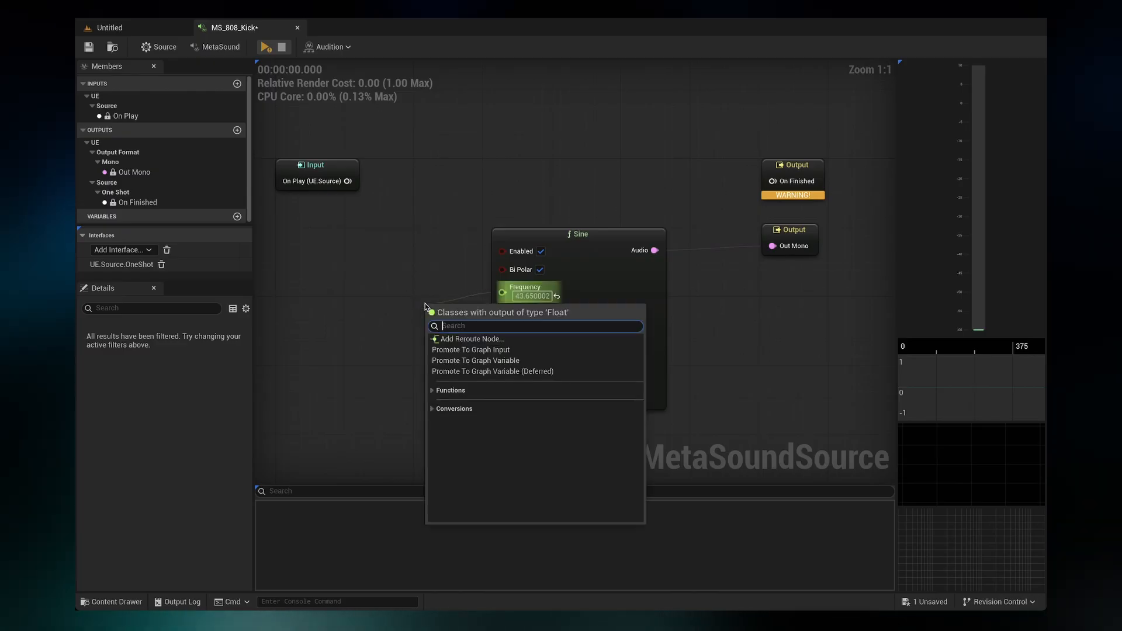
pyautogui.write('midi')
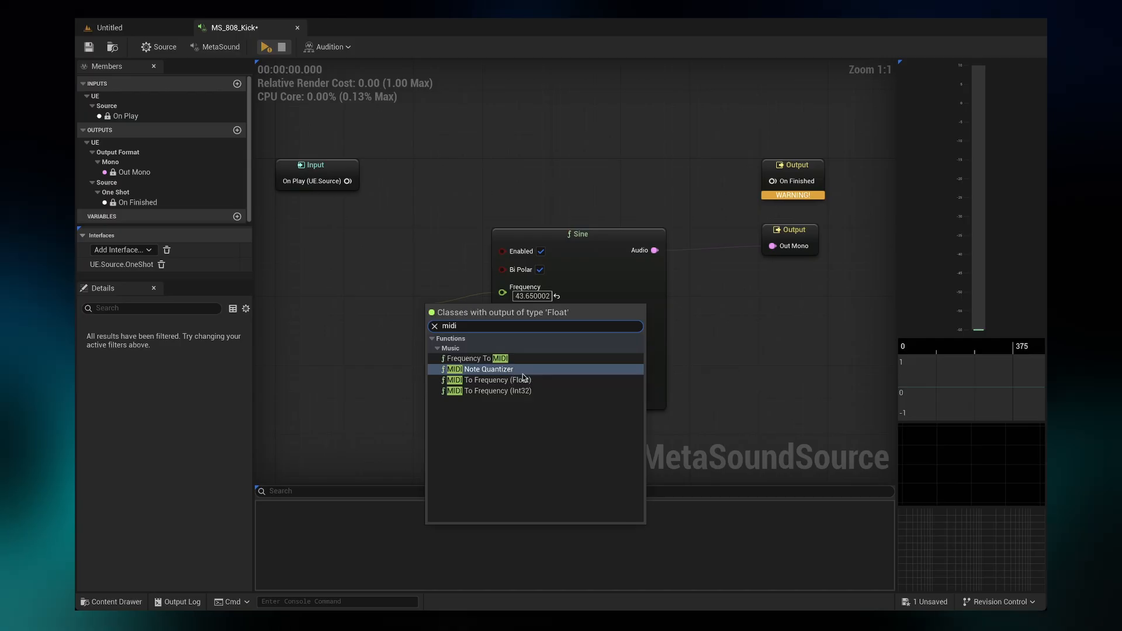
pyautogui.click(517, 380)
pyautogui.moveTo(470, 310); pyautogui.dragTo(365, 275)
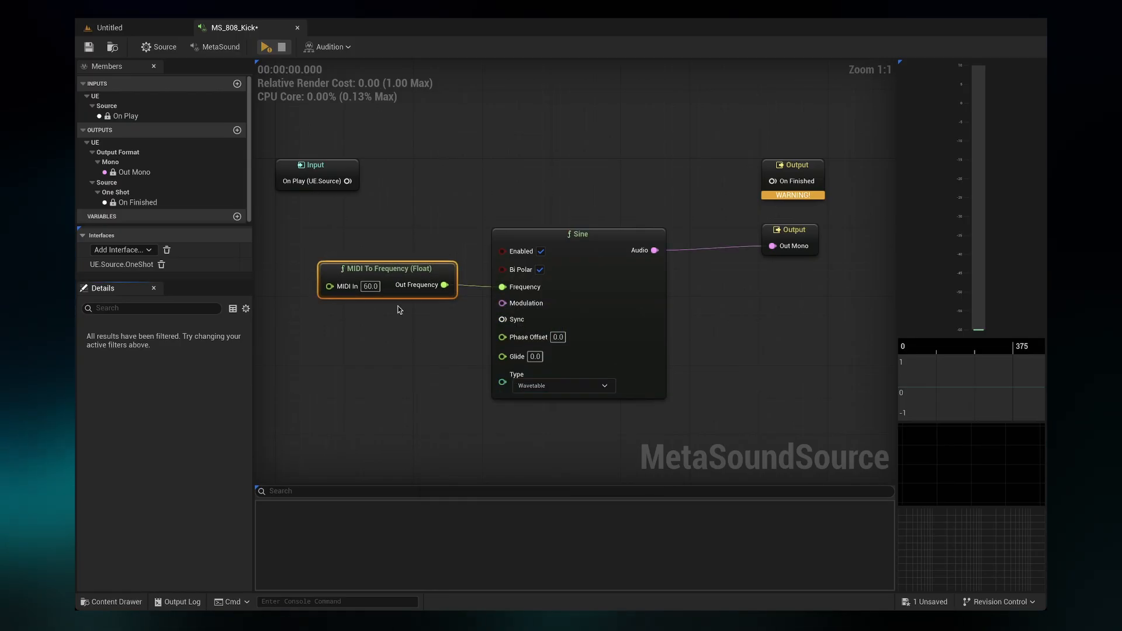
pyautogui.moveTo(423, 334); pyautogui.dragTo(352, 242)
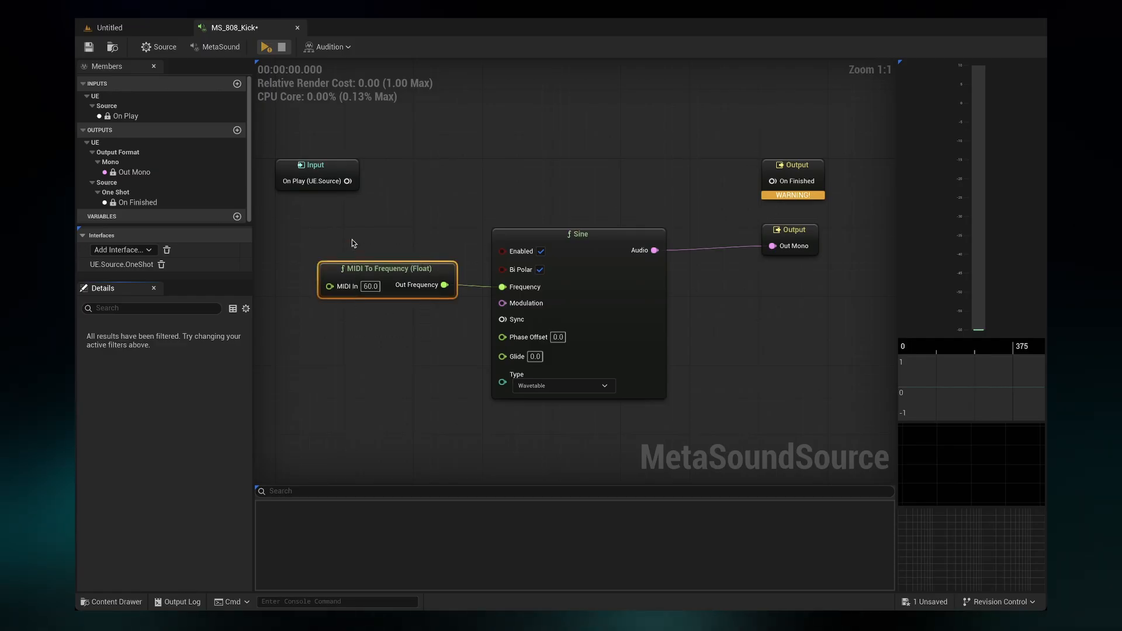
pyautogui.press('Delete')
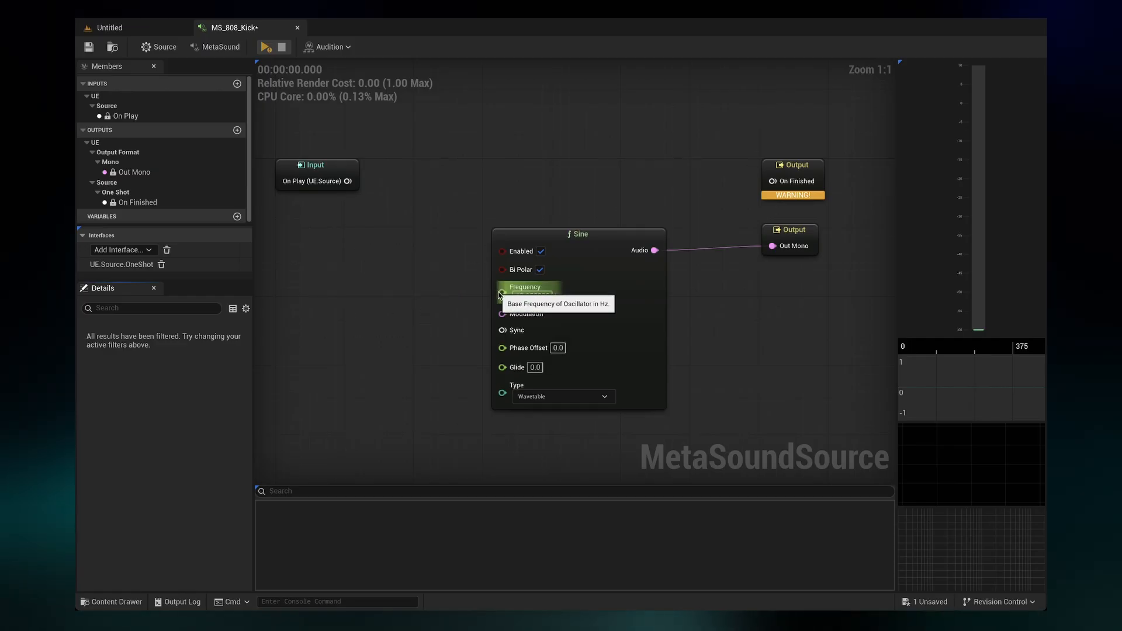
# Step: Play the MetaSound to audition the lowered sine tone, and stop playback
pyautogui.scroll(-1, 442, 298)
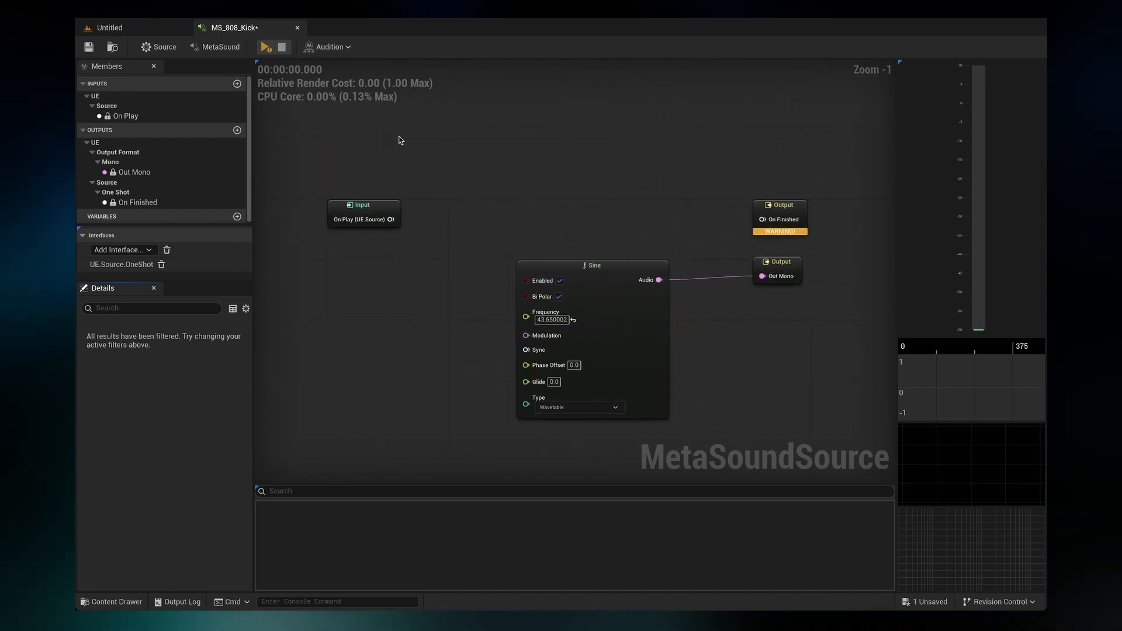
pyautogui.click(265, 48)
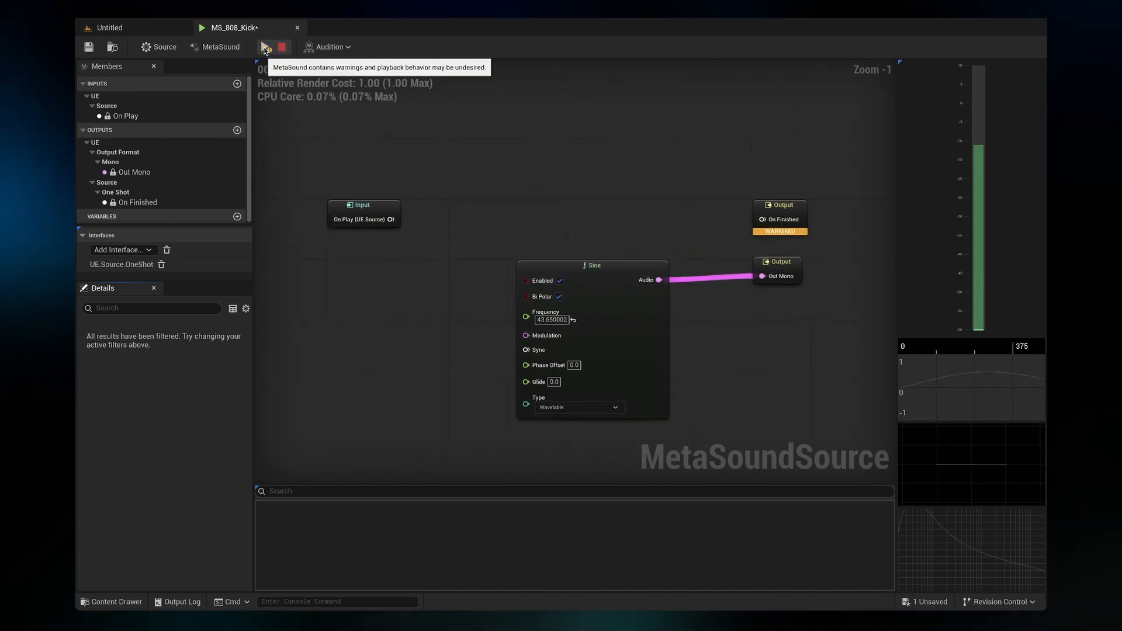
pyautogui.click(278, 48)
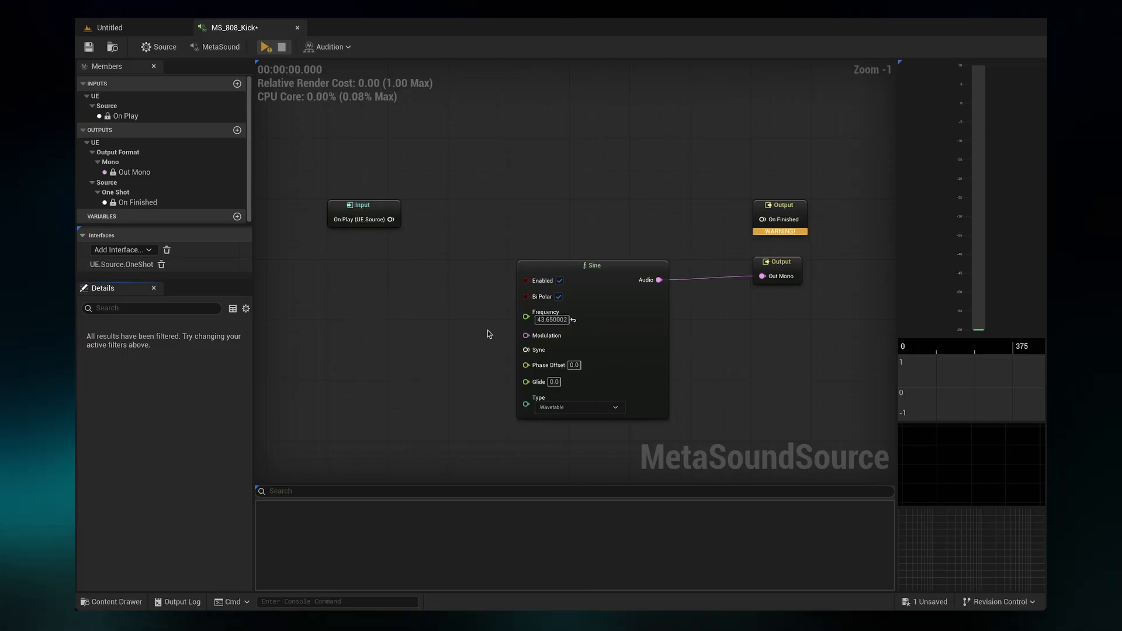
# Step: Add an AD Envelope (Audio) node triggered by On Play, and rearrange the Input, Sine and Output nodes to make room around it
pyautogui.moveTo(383, 206); pyautogui.dragTo(366, 205)
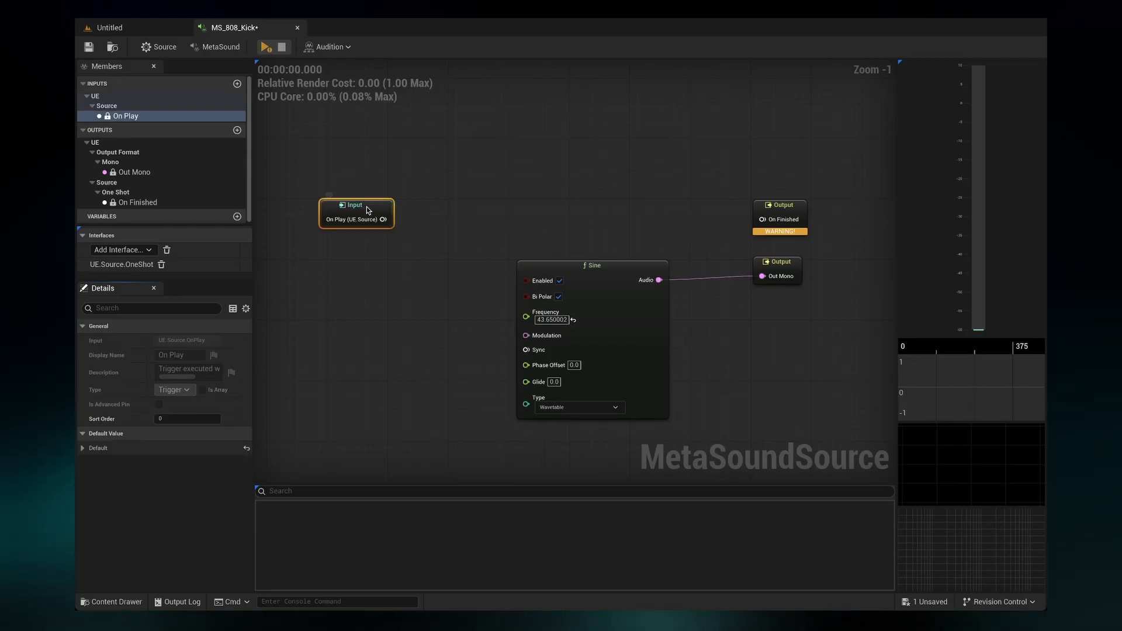
pyautogui.moveTo(332, 218); pyautogui.dragTo(369, 220, button='right')
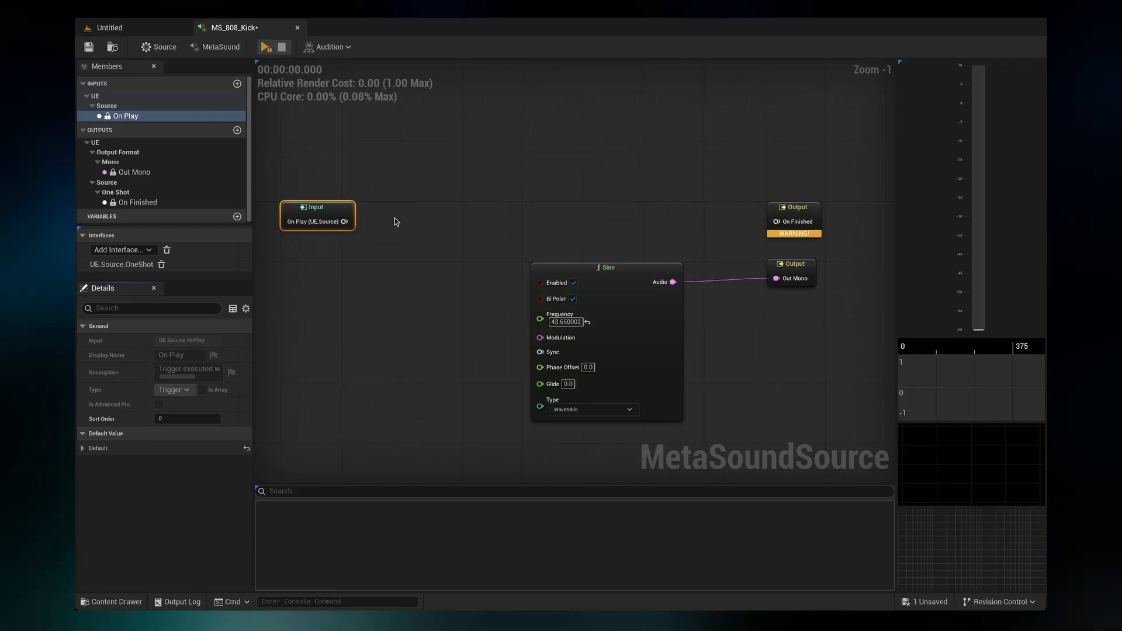
pyautogui.moveTo(344, 221); pyautogui.dragTo(387, 222)
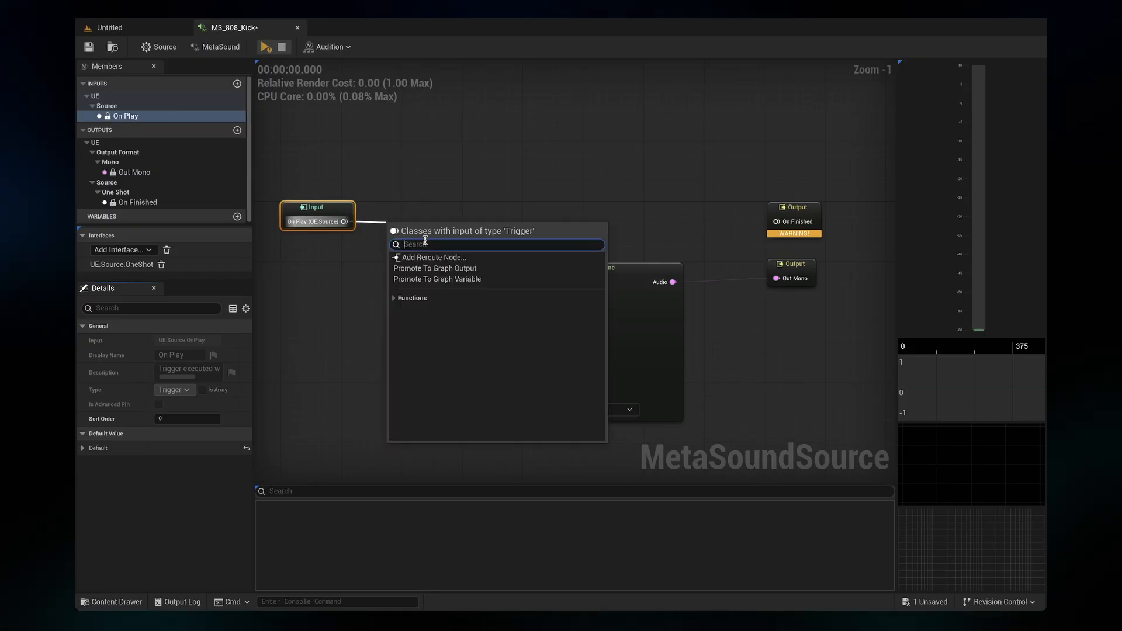
pyautogui.write('envelope')
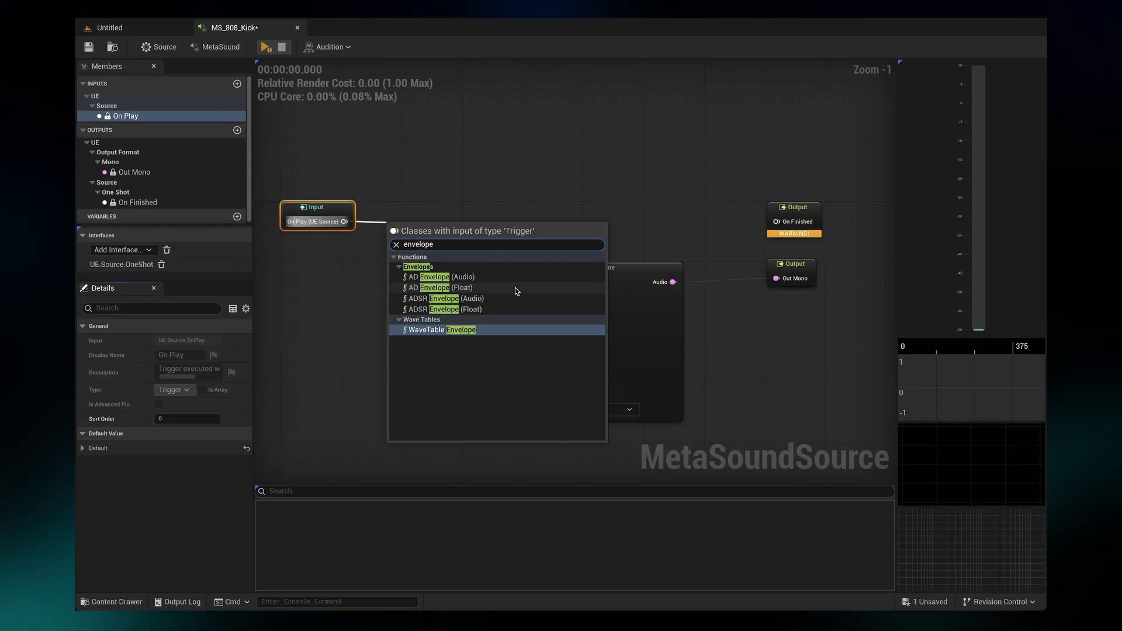
pyautogui.click(485, 276)
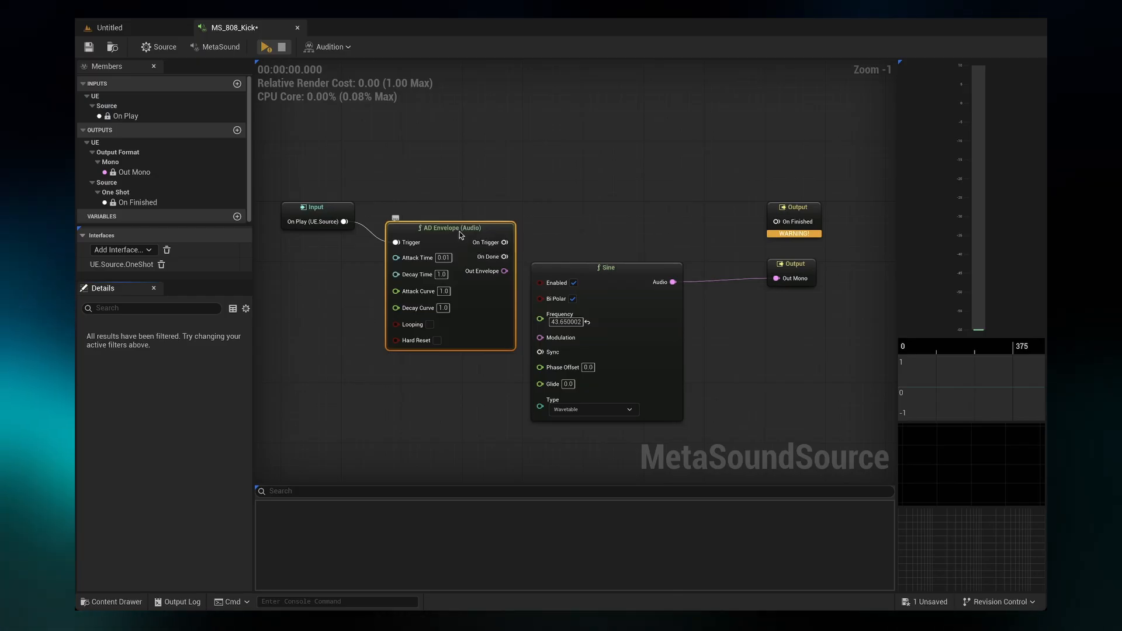
pyautogui.moveTo(459, 231); pyautogui.dragTo(437, 211)
pyautogui.moveTo(832, 180); pyautogui.dragTo(685, 191)
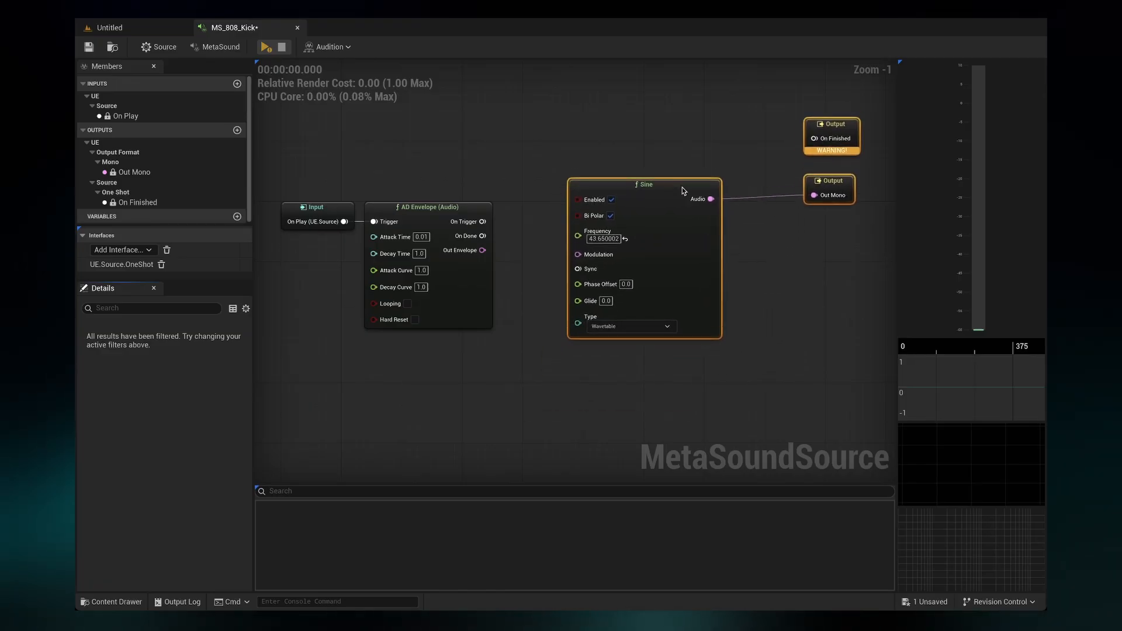
# Step: Connect the AD Envelope's Out Envelope to the Sine node's Modulation input
pyautogui.click(512, 237)
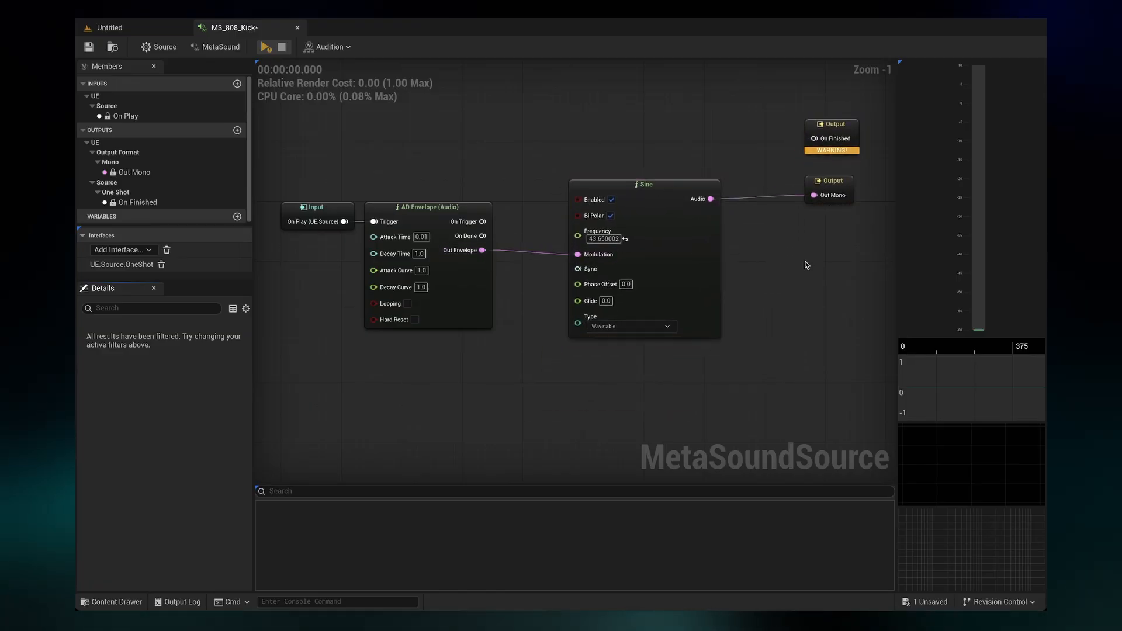
pyautogui.moveTo(807, 265); pyautogui.dragTo(783, 290, button='right')
pyautogui.moveTo(440, 235); pyautogui.dragTo(455, 236)
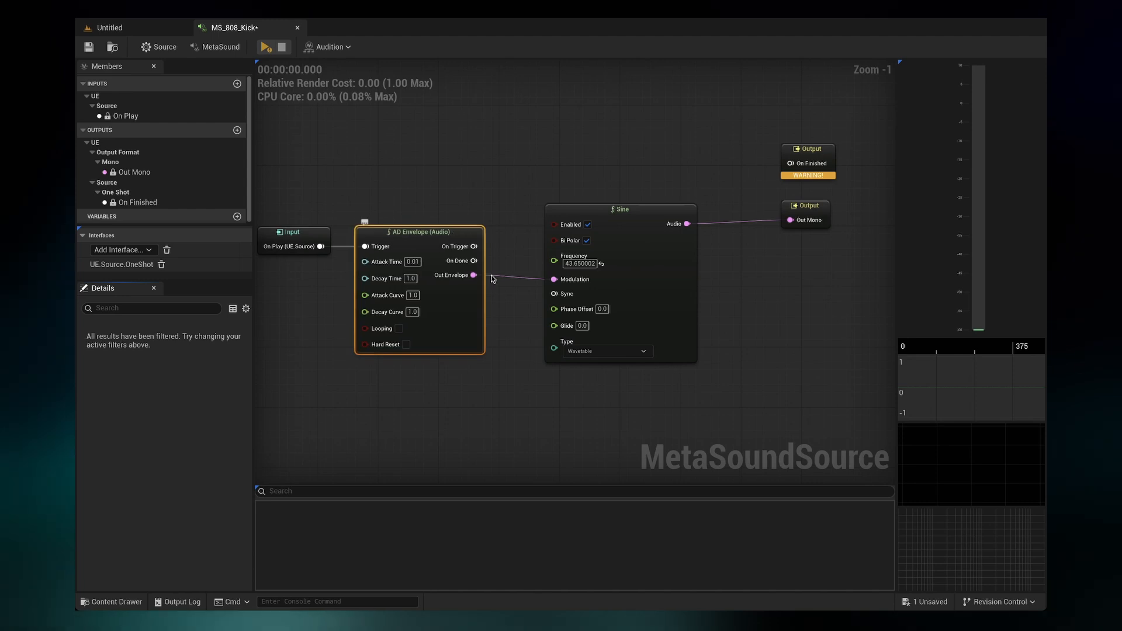
pyautogui.click(479, 208)
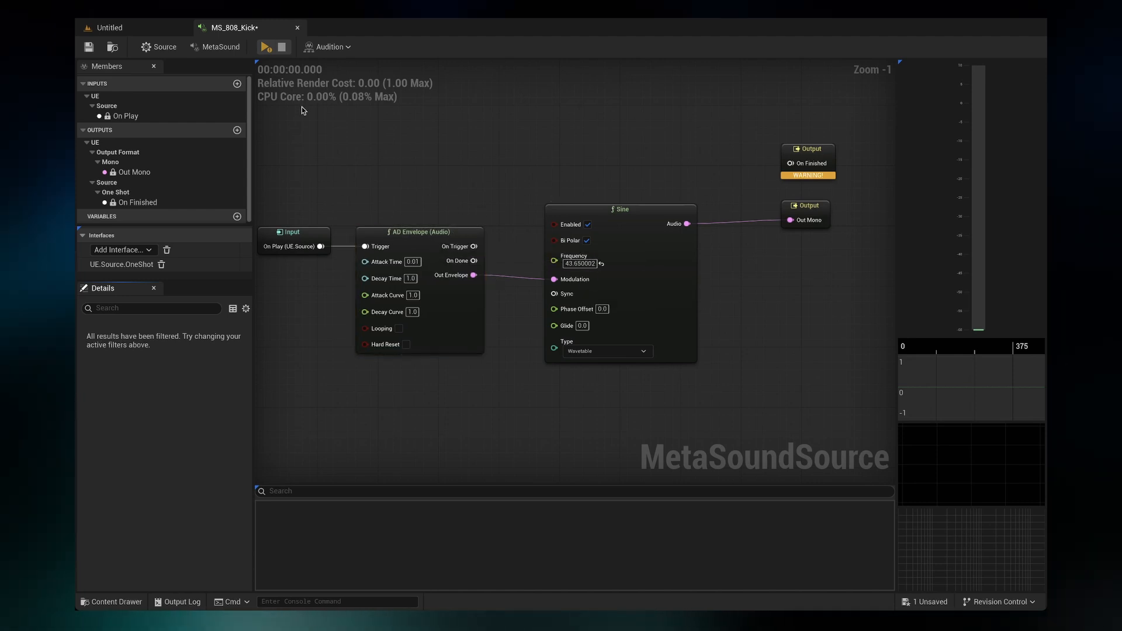
# Step: Save the MetaSound and play it to audition the envelope-modulated sine, and stop playback
pyautogui.click(90, 49)
pyautogui.click(262, 47)
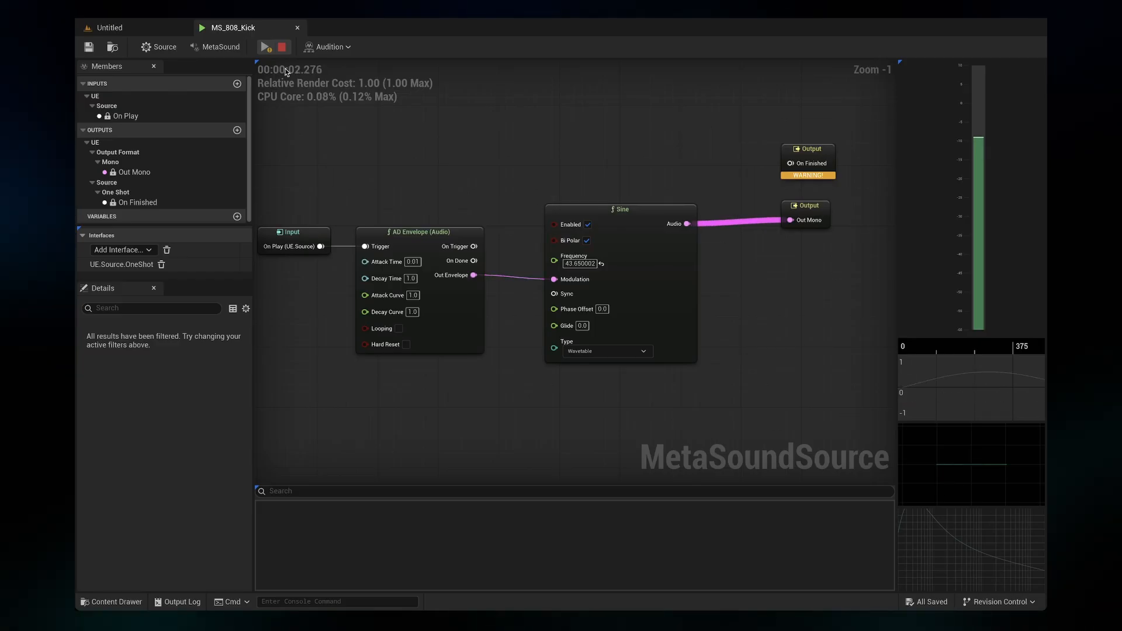
pyautogui.moveTo(493, 249); pyautogui.dragTo(517, 259, button='right')
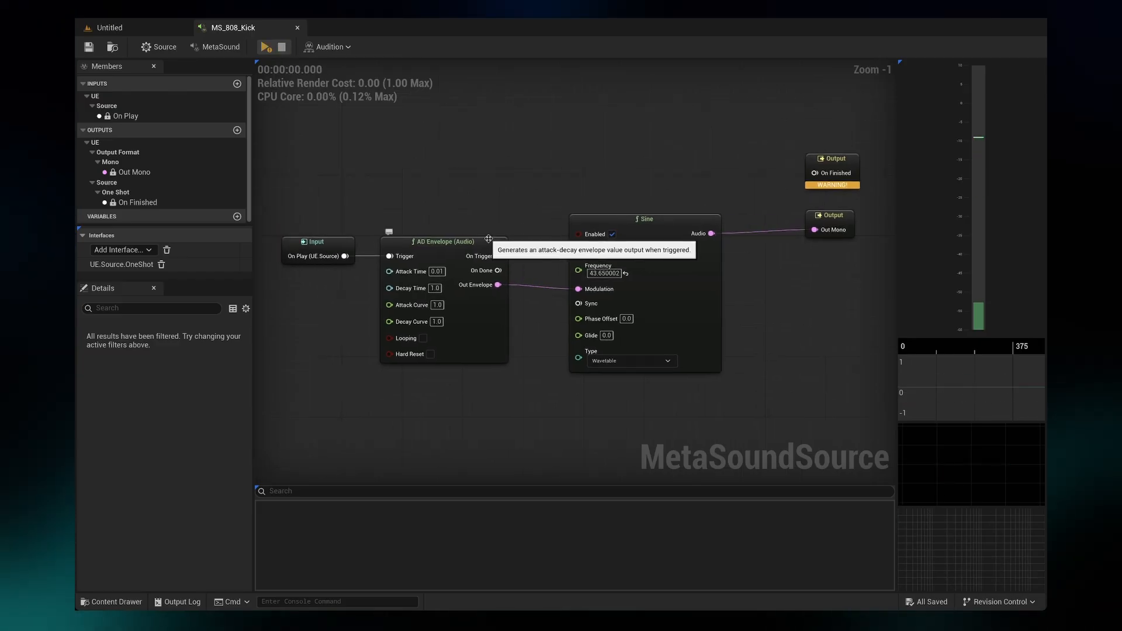
pyautogui.moveTo(497, 286); pyautogui.dragTo(521, 289)
pyautogui.click(524, 270)
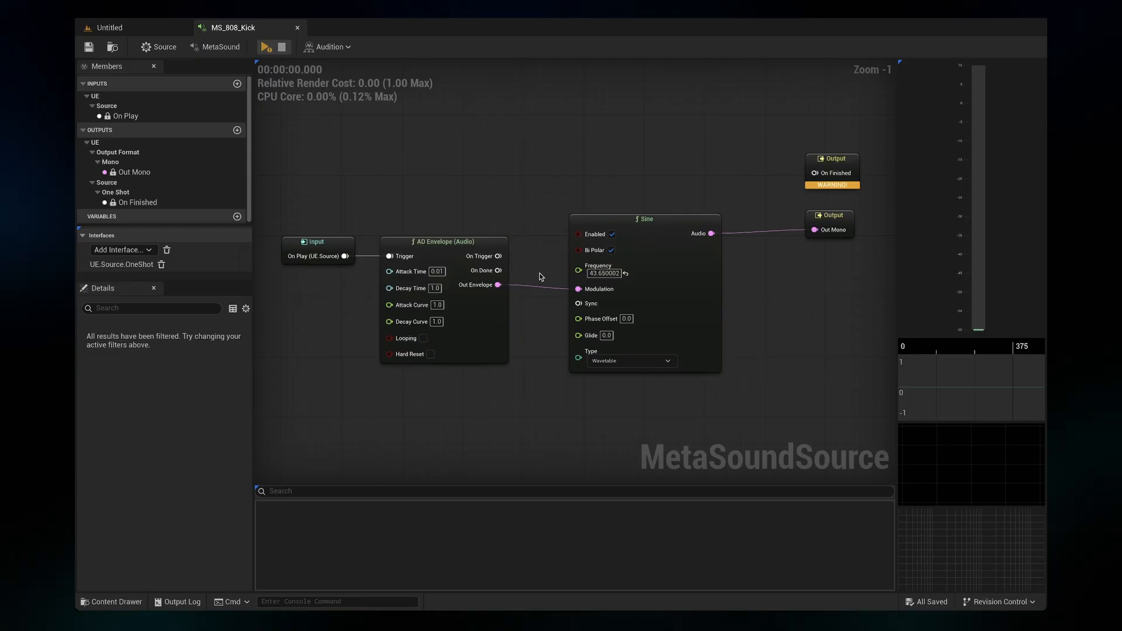
# Step: Switch to the Vital synth, try Env 2 as a modulator on oscillator 1 with an amount of about -85.60, and close Vital
pyautogui.hotkey('alt', 'space')
pyautogui.write('vit')
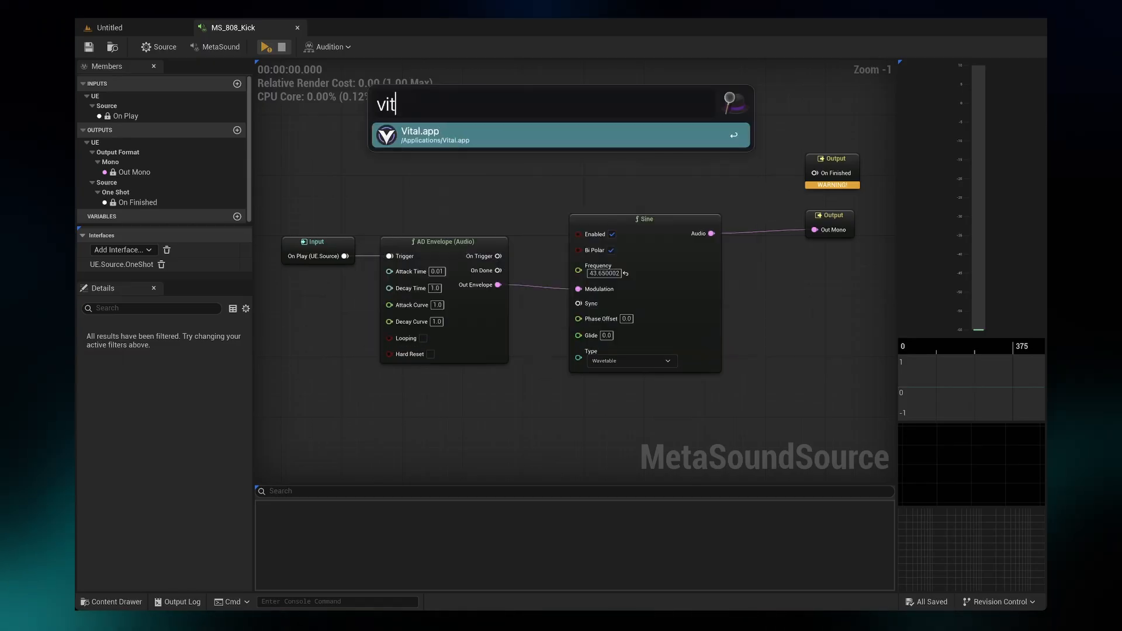
pyautogui.press('Return')
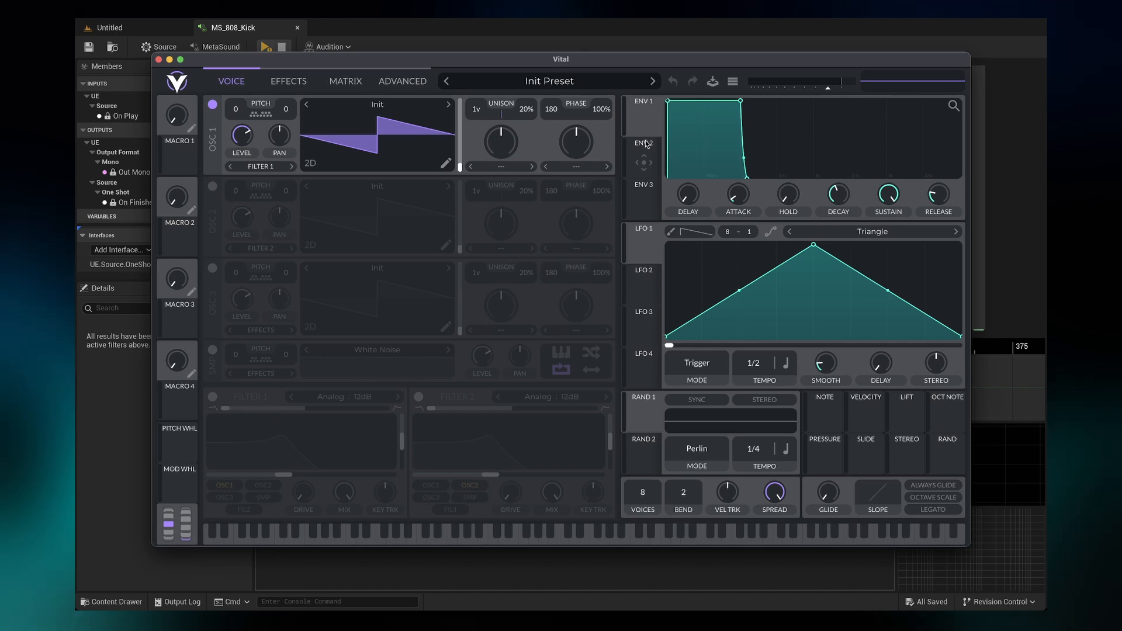
pyautogui.moveTo(643, 163); pyautogui.dragTo(446, 134)
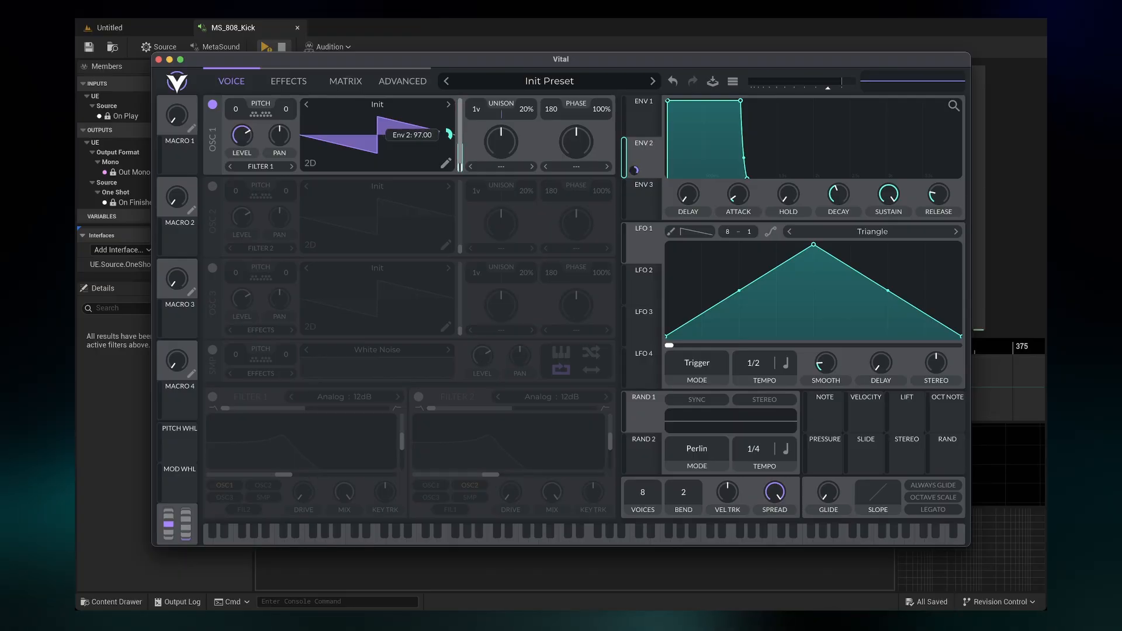
pyautogui.moveTo(446, 135); pyautogui.dragTo(448, 139)
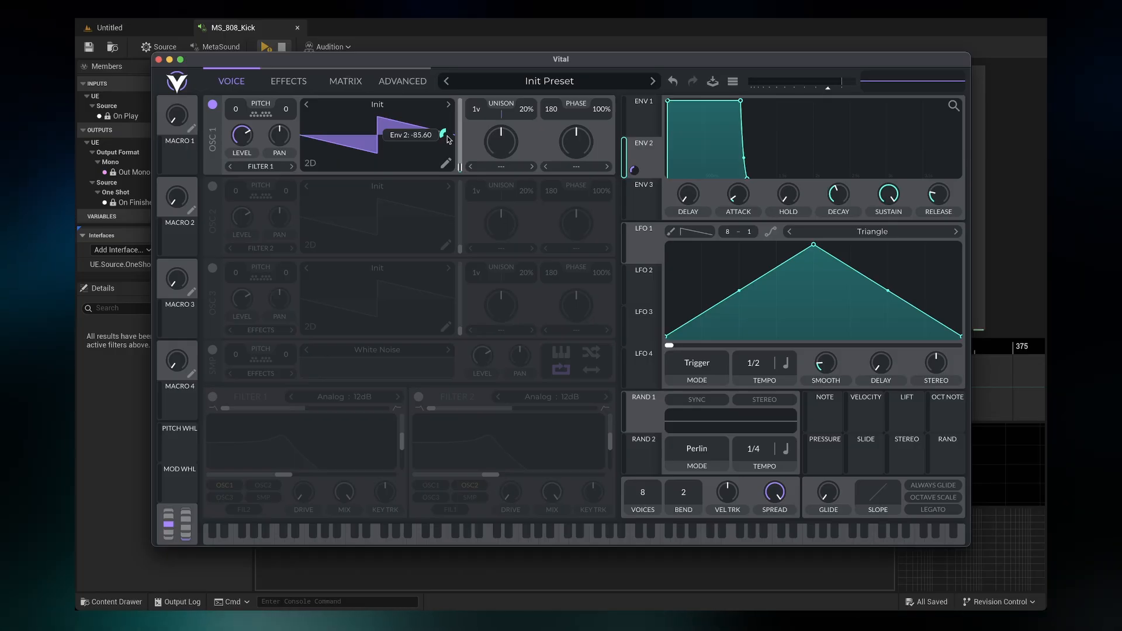
pyautogui.click(159, 60)
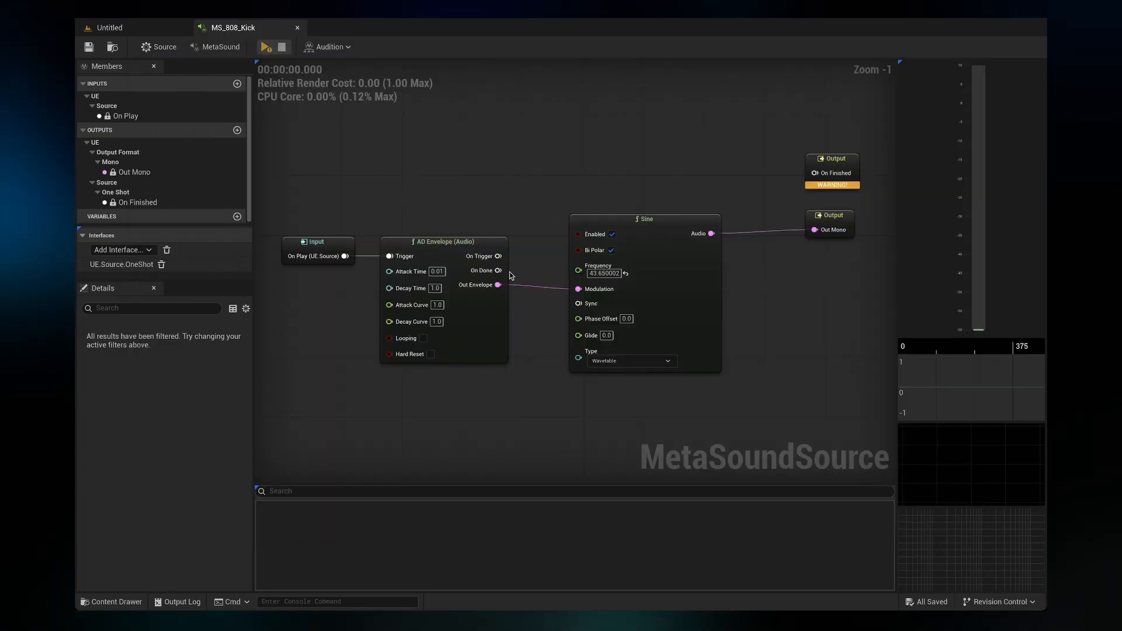
# Step: Move the Sine and Output nodes together farther away from the AD Envelope node
pyautogui.moveTo(502, 146); pyautogui.dragTo(816, 340)
pyautogui.moveTo(631, 210); pyautogui.dragTo(745, 209)
pyautogui.click(594, 212)
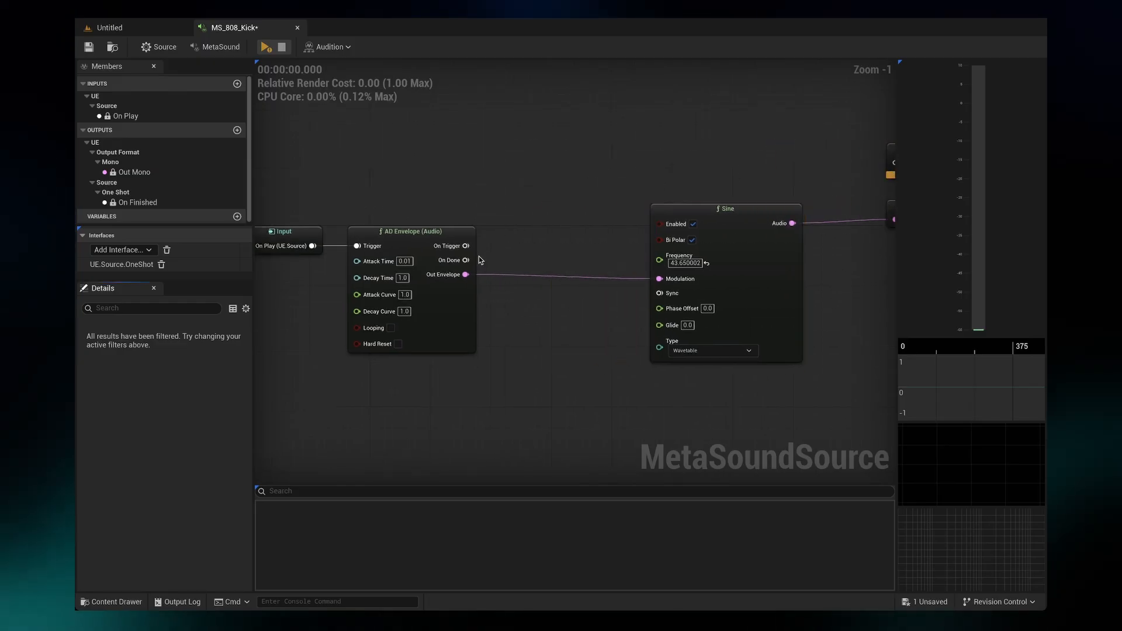
# Step: Insert a Map Range (Audio) node between the AD Envelope's Out Envelope and the Sine's Modulation input, and save the MetaSound
pyautogui.moveTo(466, 275); pyautogui.dragTo(495, 271)
pyautogui.write('map')
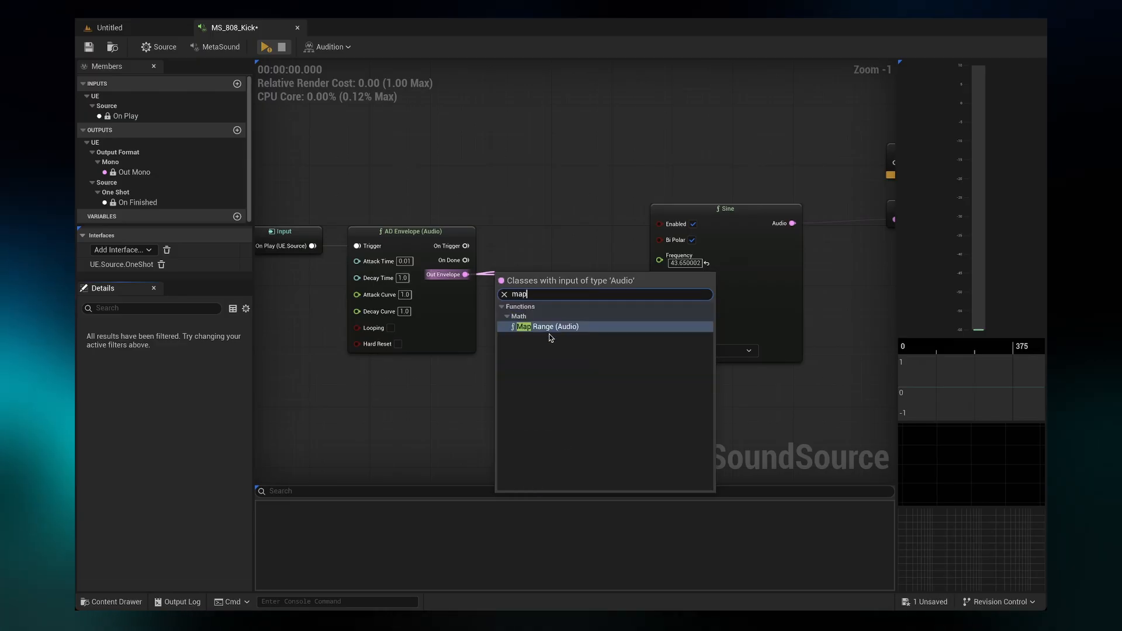
pyautogui.click(550, 327)
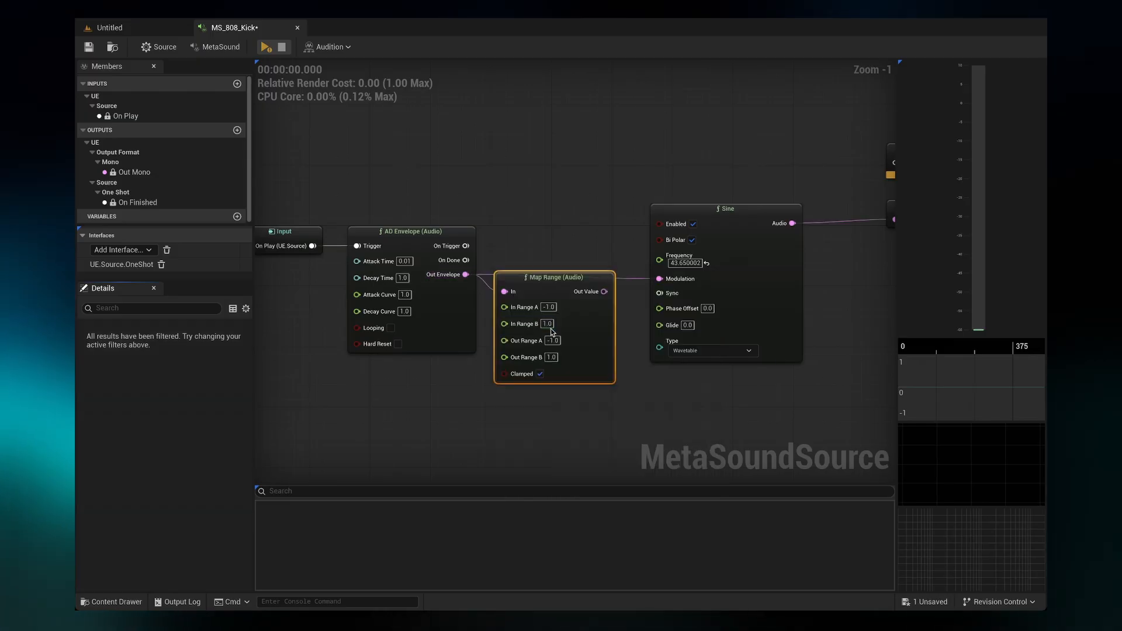
pyautogui.moveTo(600, 275); pyautogui.dragTo(663, 281)
pyautogui.moveTo(557, 270); pyautogui.dragTo(573, 270)
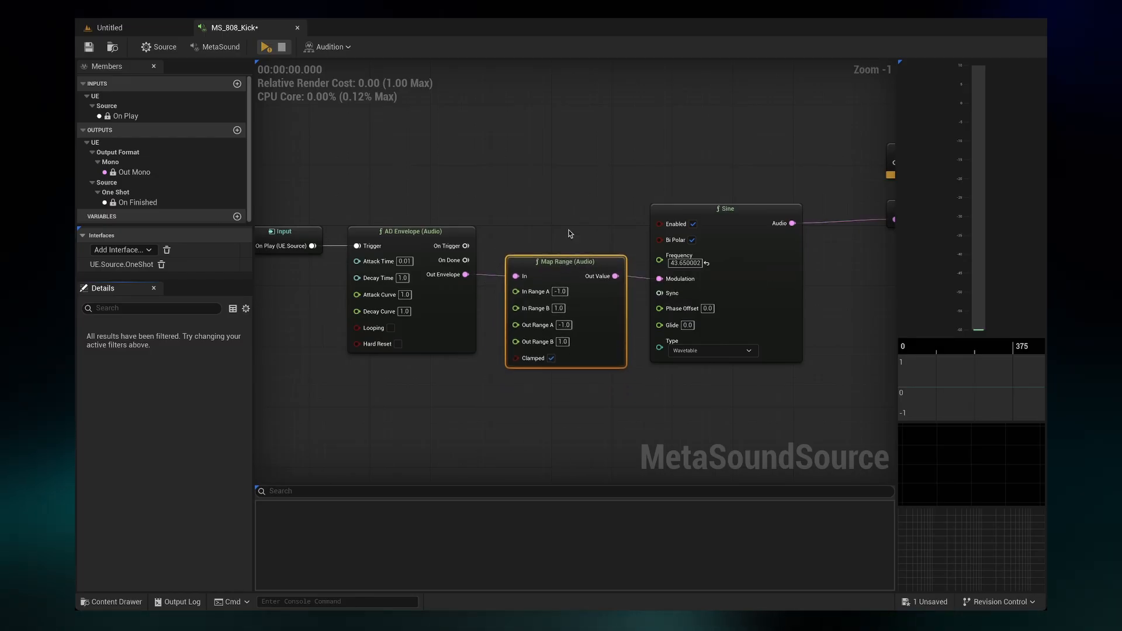
pyautogui.hotkey('ctrl', 's')
# Step: Set the AD Envelope's Attack Time to 0, Decay Time to 0.5 and Decay Curve to 0.2
pyautogui.click(380, 266)
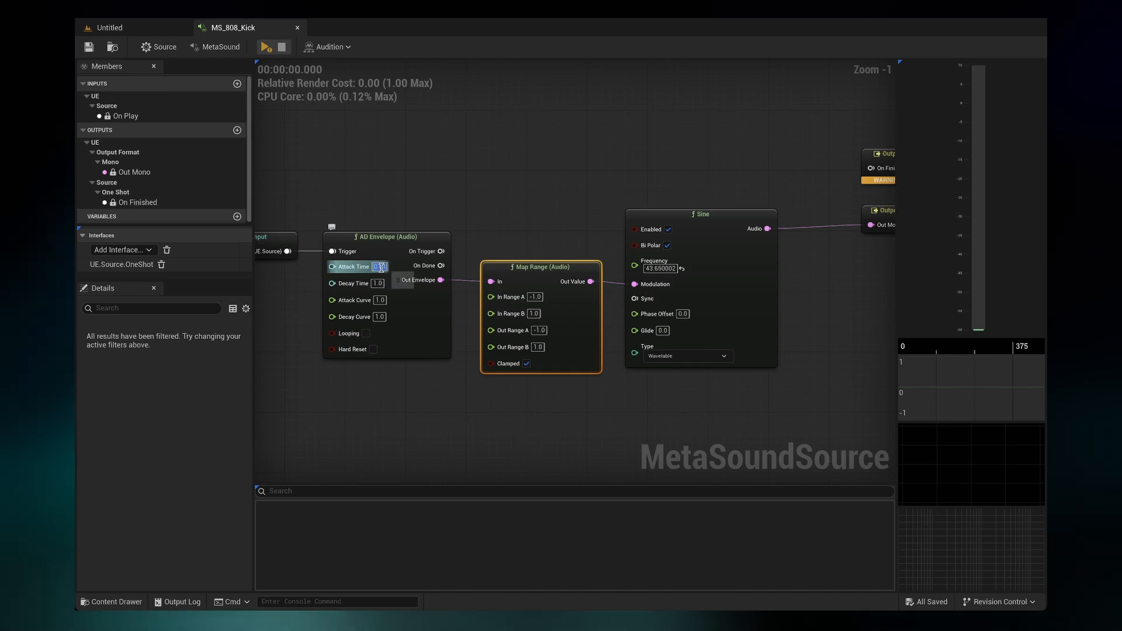
pyautogui.write('0')
pyautogui.press('Return')
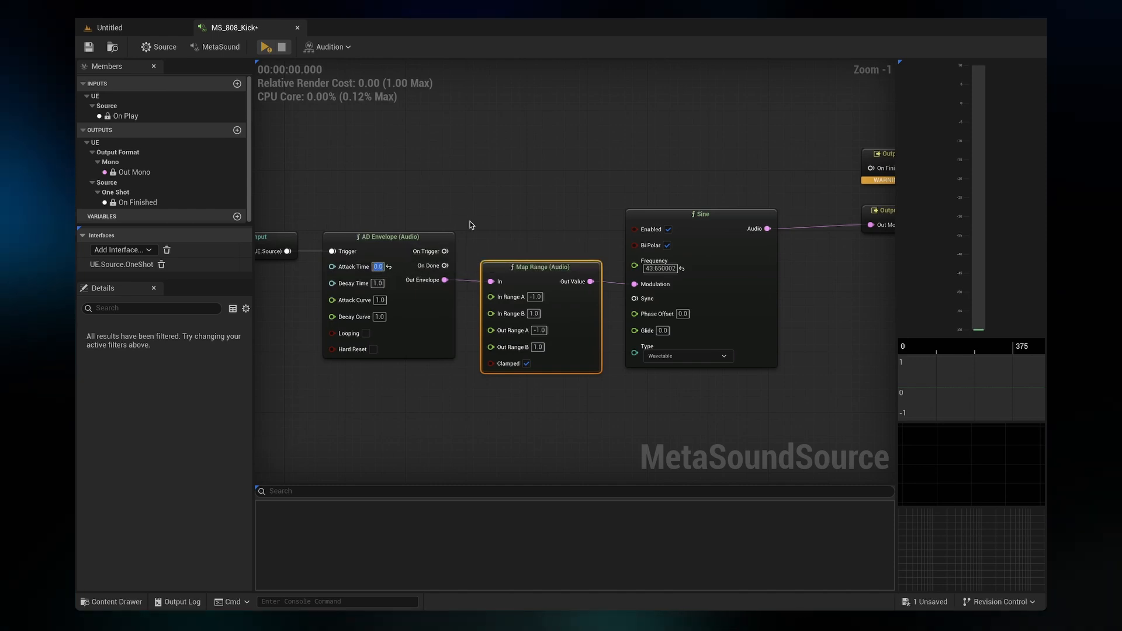
pyautogui.click(378, 283)
pyautogui.write('0.5')
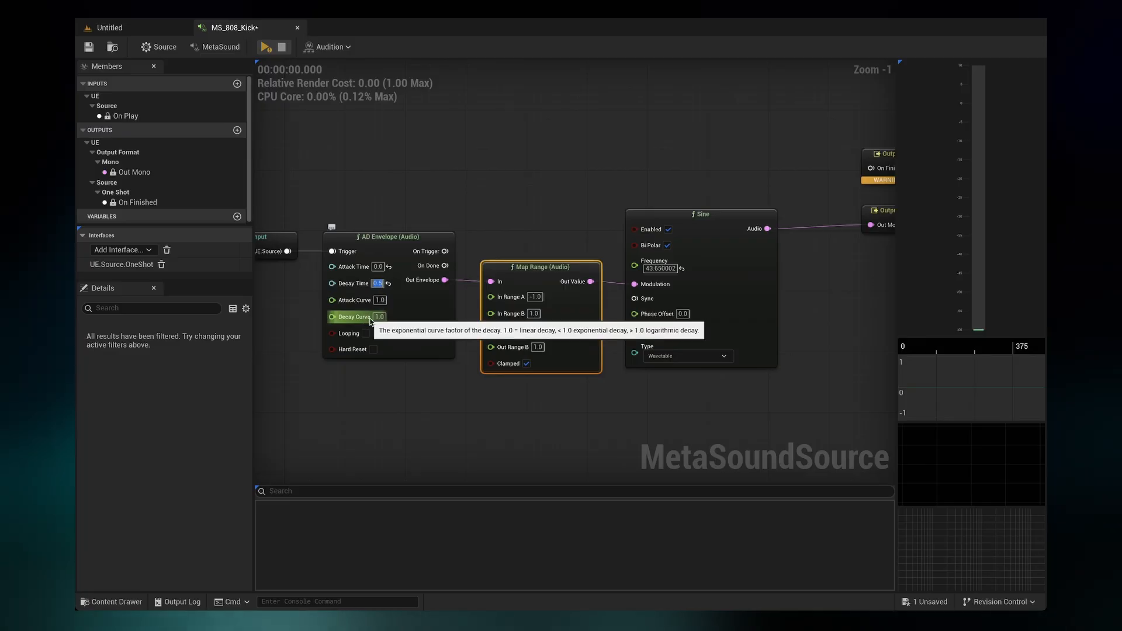
pyautogui.write('0.2')
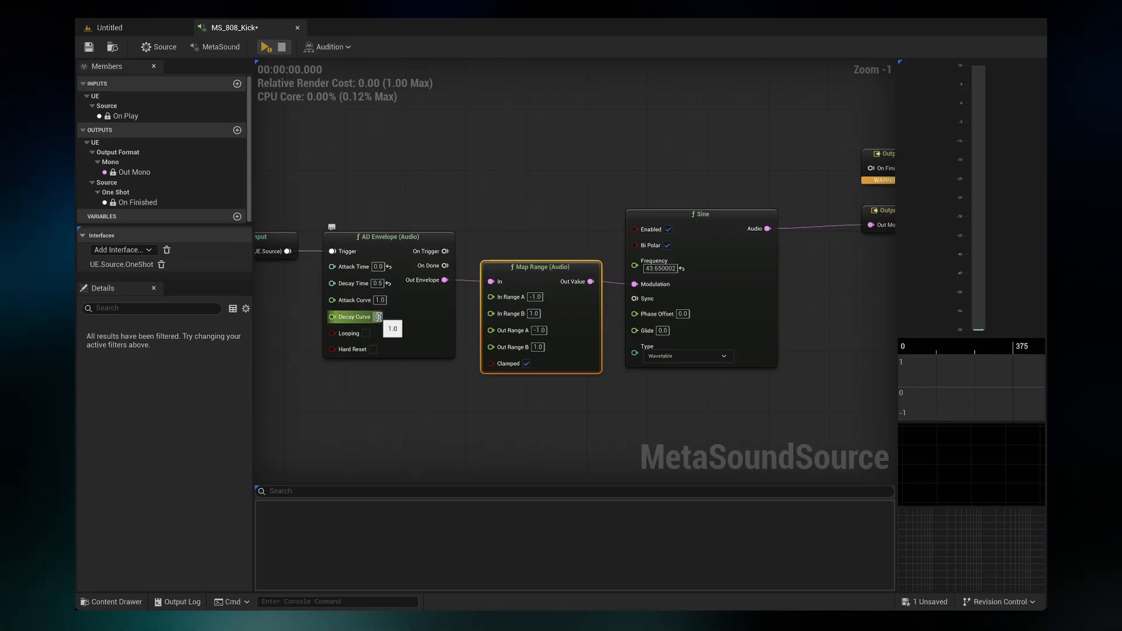
pyautogui.press('Return')
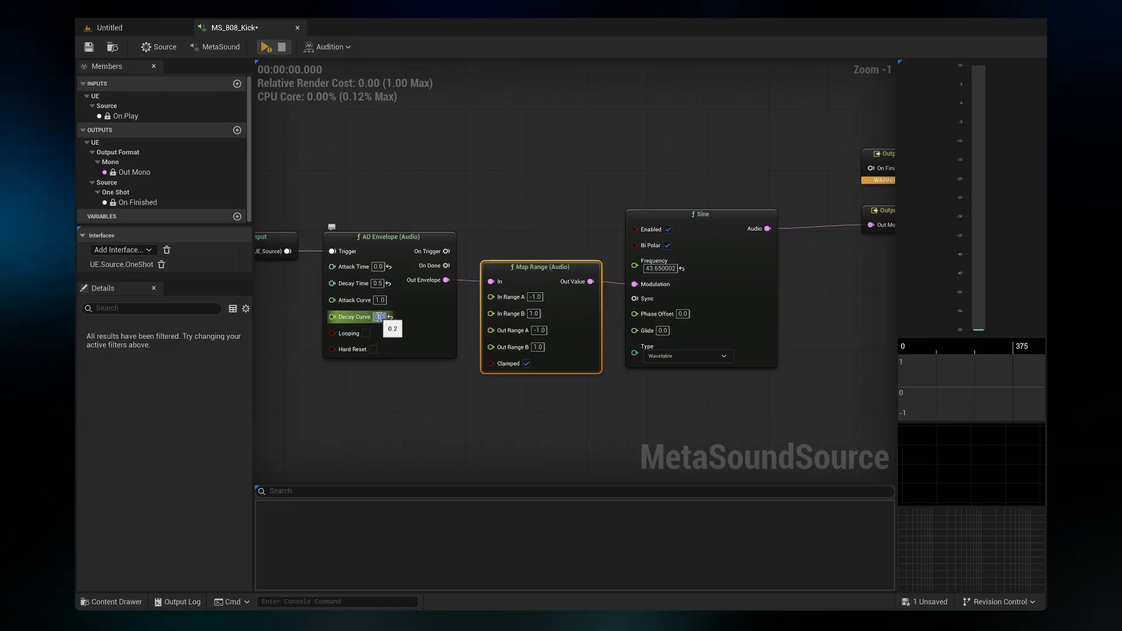
pyautogui.click(465, 319)
pyautogui.moveTo(465, 319); pyautogui.dragTo(433, 322, button='right')
# Step: Wire the Map Range's Out Value to the Sine's Modulation again, and set the node's In Range A and Out Range A to 0
pyautogui.click(510, 280)
pyautogui.moveTo(512, 280); pyautogui.dragTo(464, 283, button='right')
pyautogui.moveTo(507, 288); pyautogui.dragTo(553, 291)
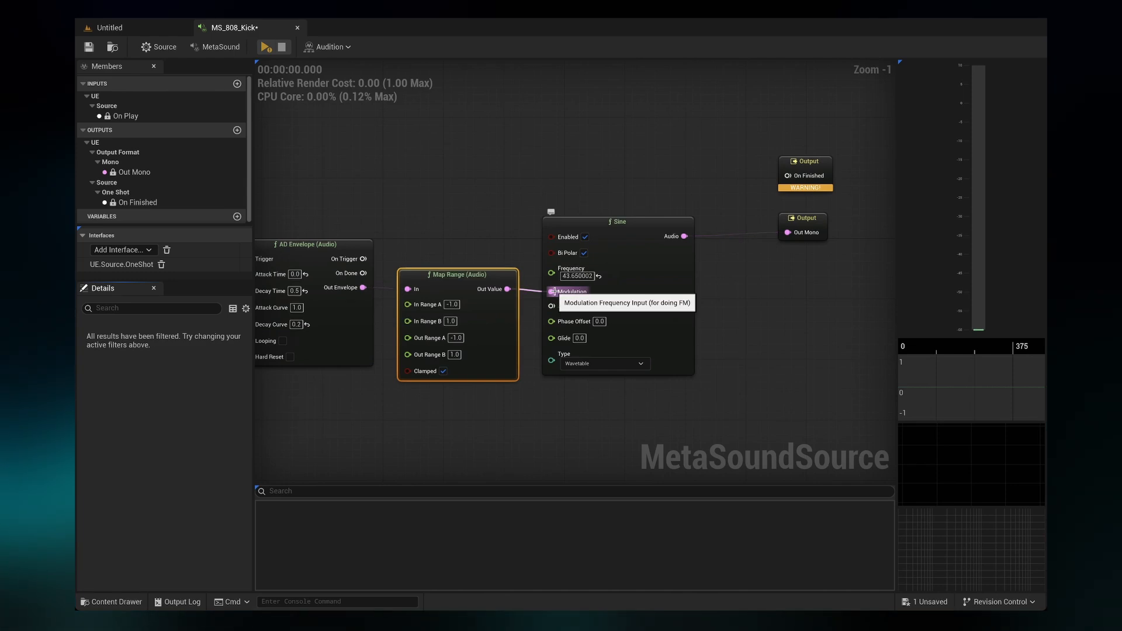
pyautogui.click(452, 304)
pyautogui.write('0')
pyautogui.press('Return')
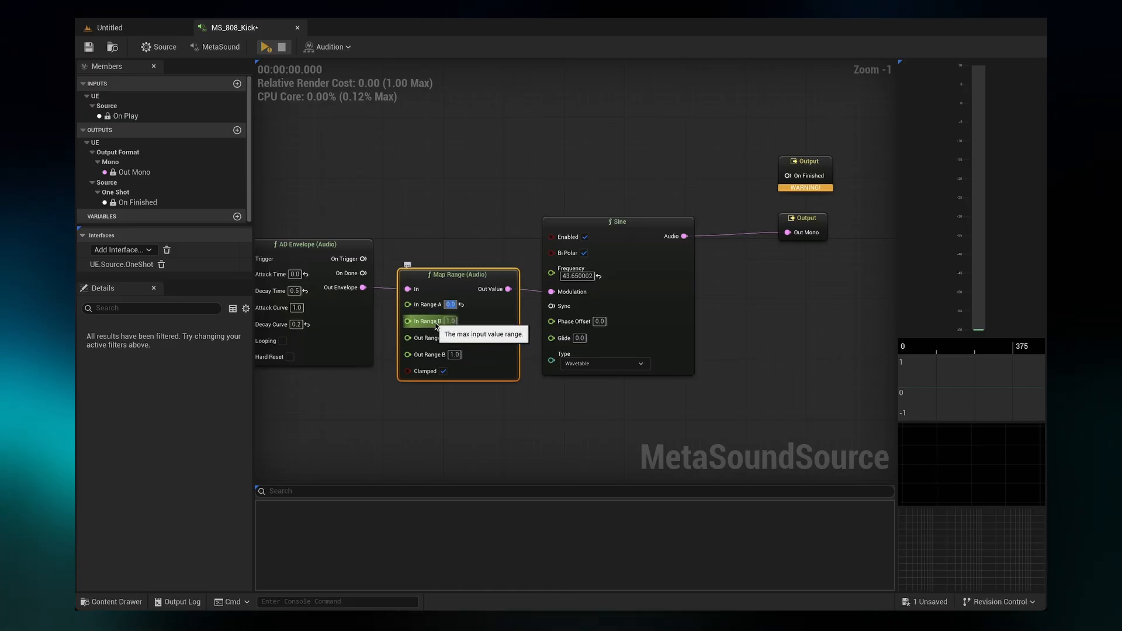
pyautogui.click(458, 337)
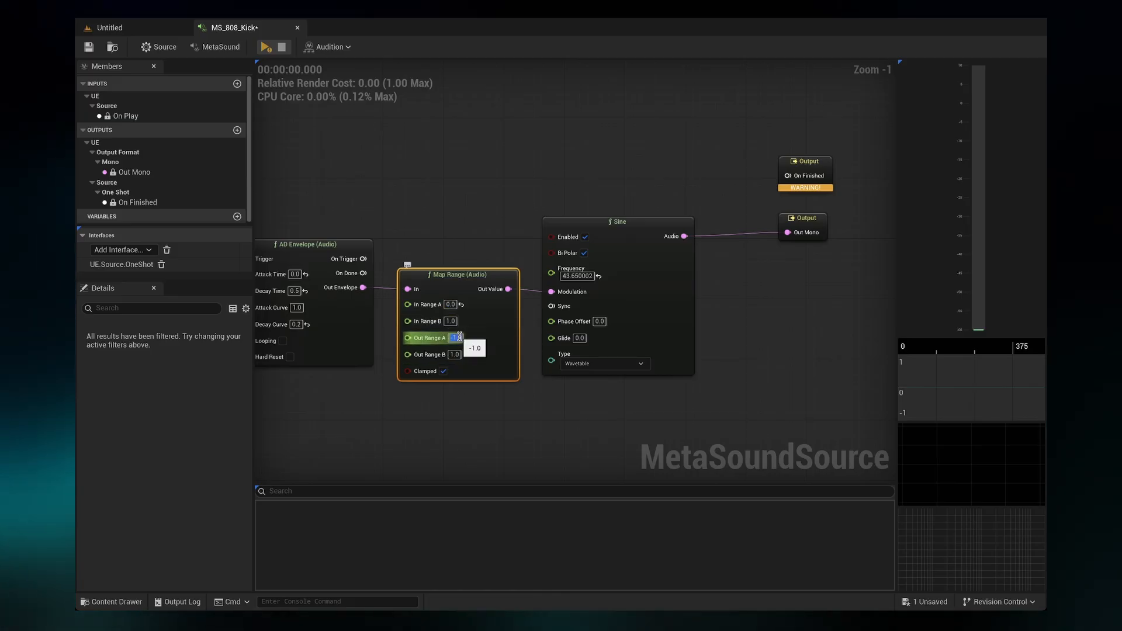
pyautogui.write('0')
pyautogui.press('Return')
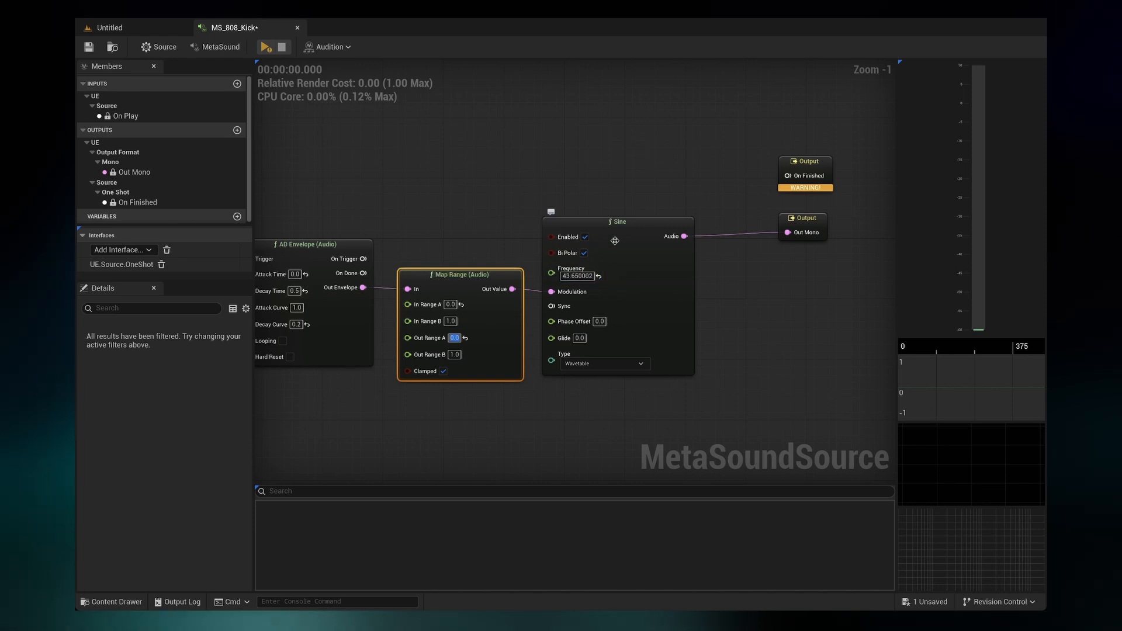
# Step: Set the Map Range node's Out Range B to 1000
pyautogui.click(455, 355)
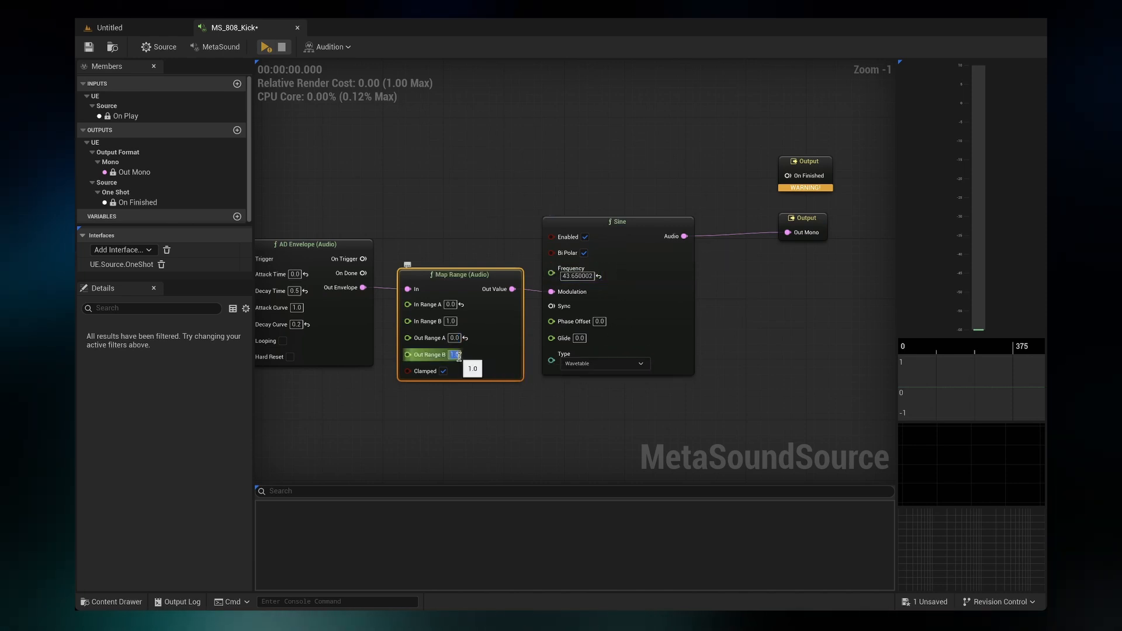
pyautogui.write('10')
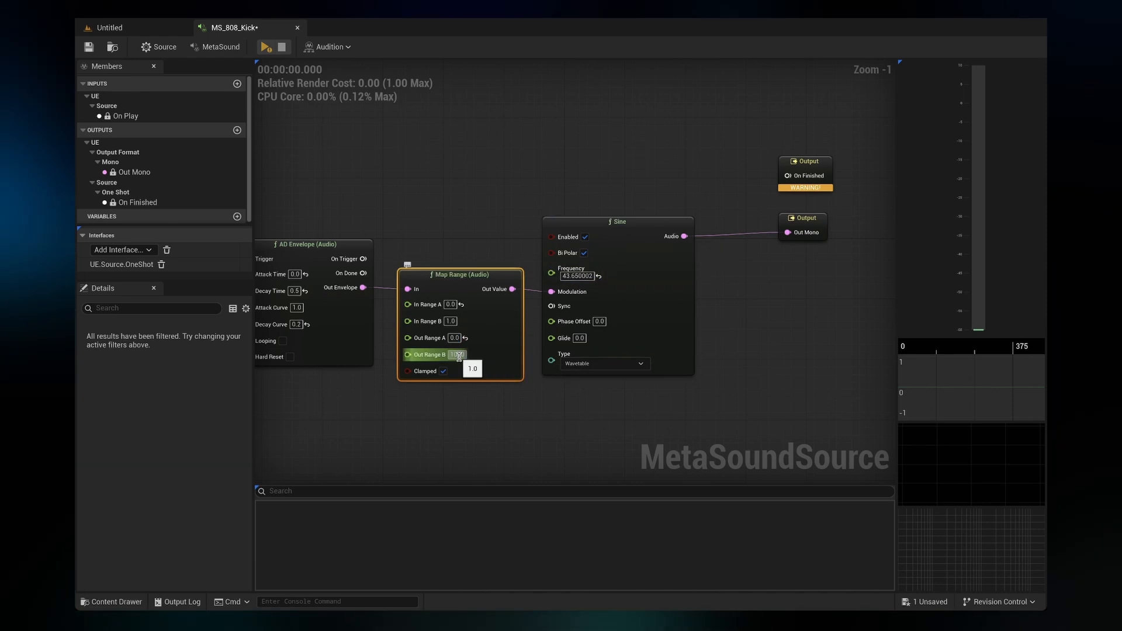
pyautogui.write('00')
pyautogui.press('Return')
pyautogui.click(502, 392)
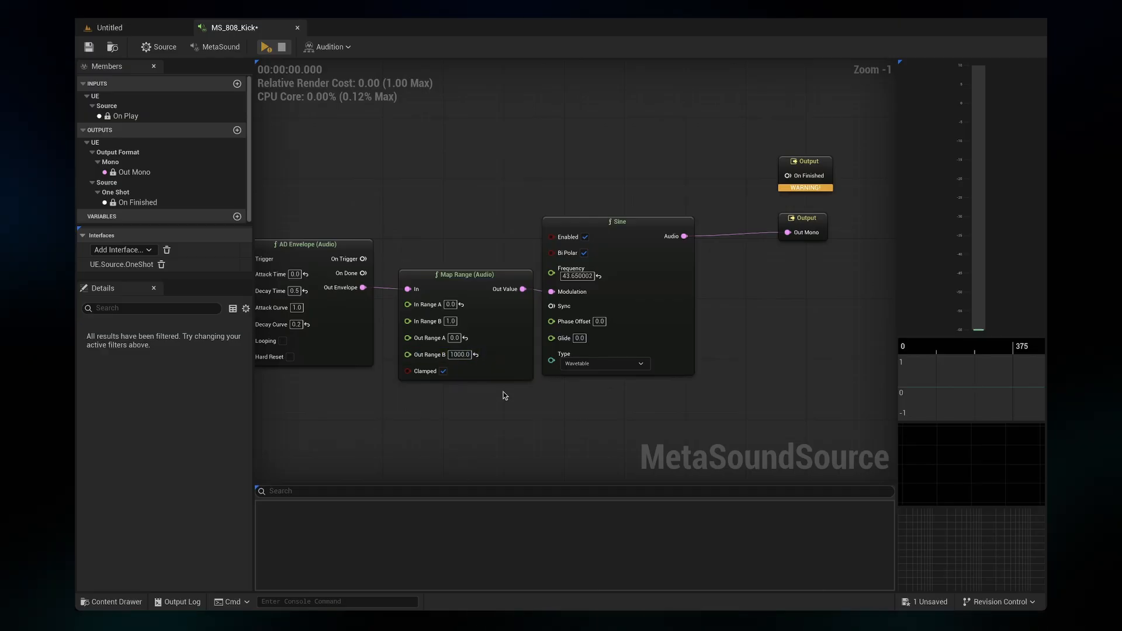
# Step: Save the MetaSound, play it twice to audition the pitch sweep with the 1000 modulation range, and stop playback
pyautogui.click(92, 46)
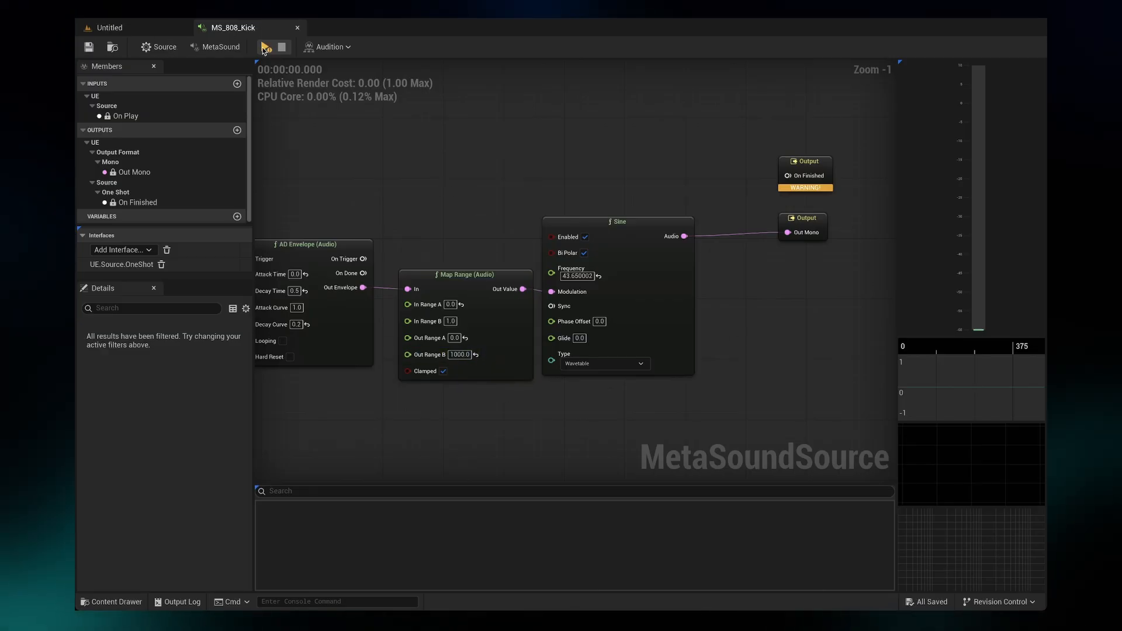
pyautogui.click(264, 47)
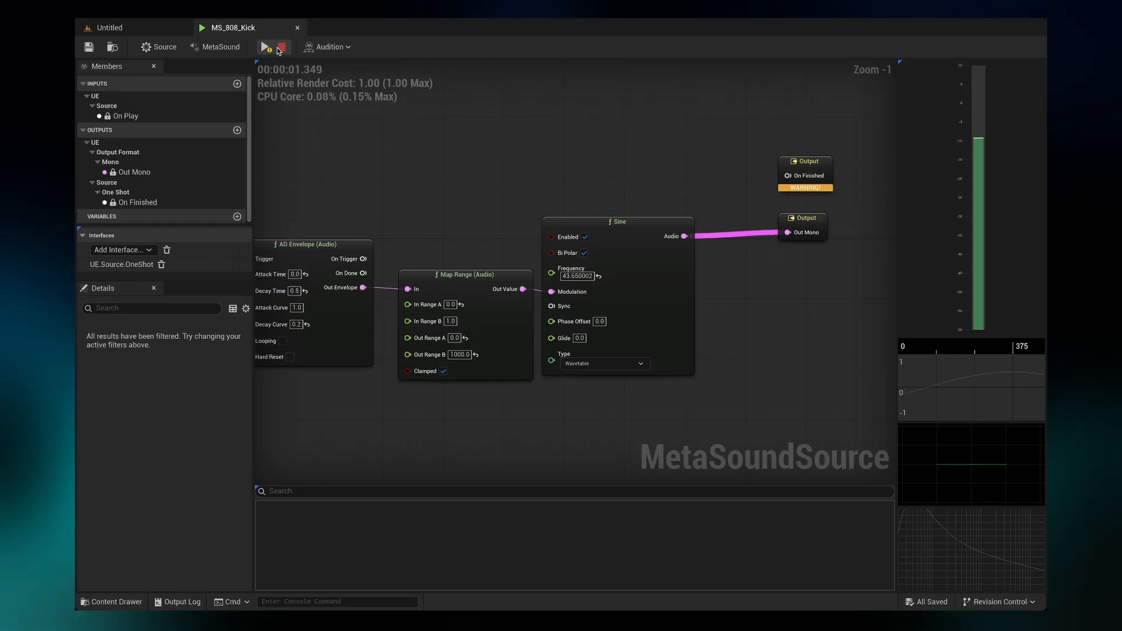
pyautogui.click(265, 47)
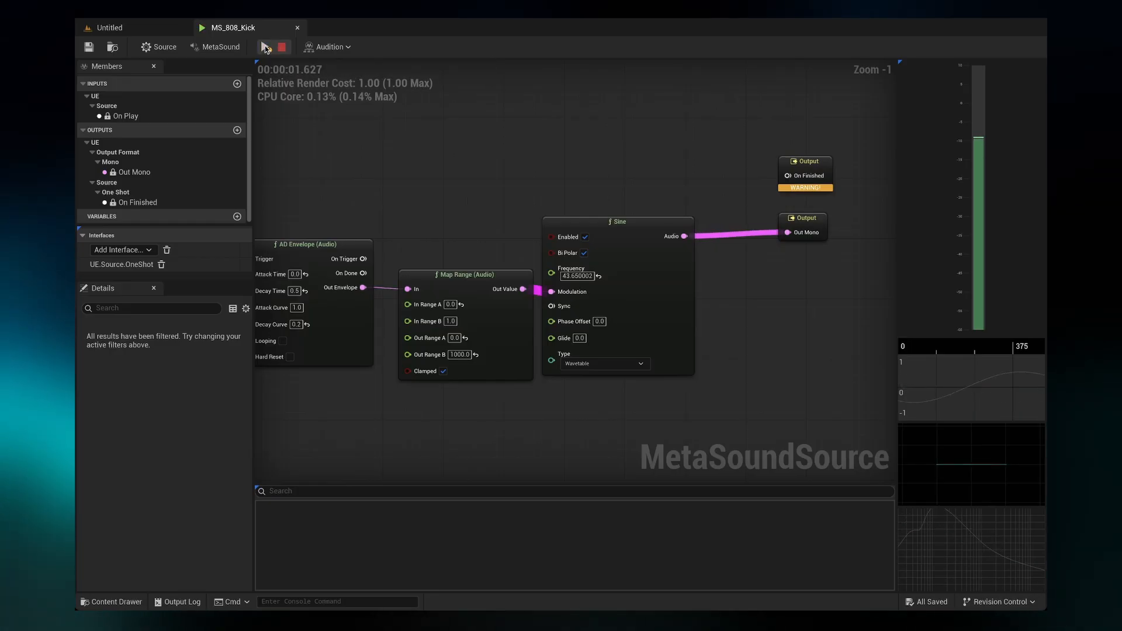
pyautogui.click(283, 48)
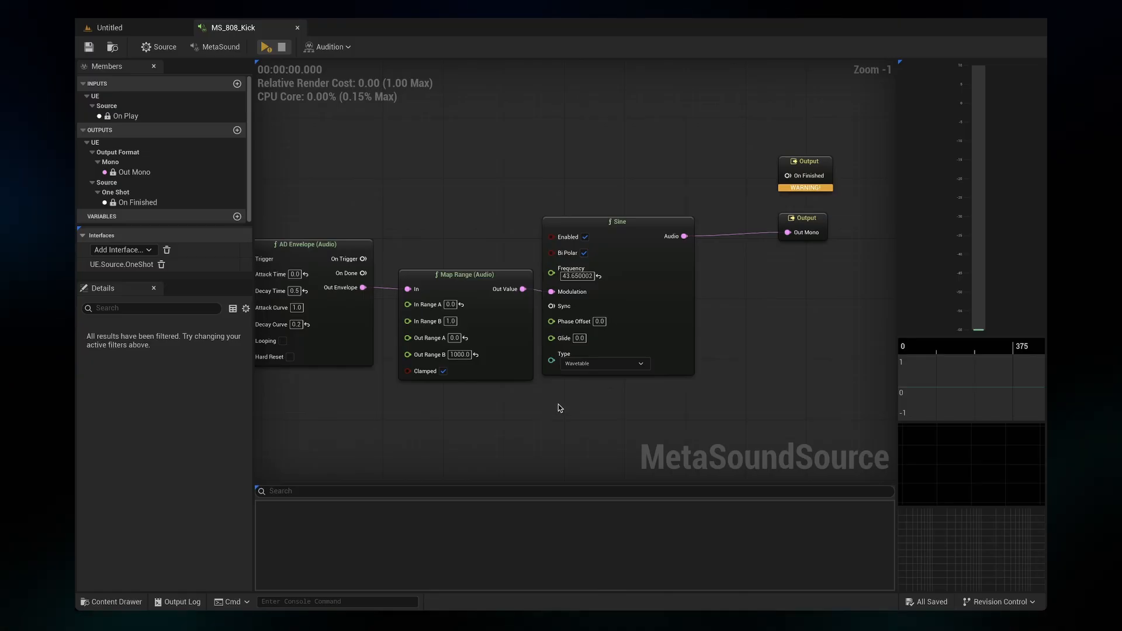
# Step: Set the Map Range node's Out Range B to 250 and save the MetaSound
pyautogui.click(458, 355)
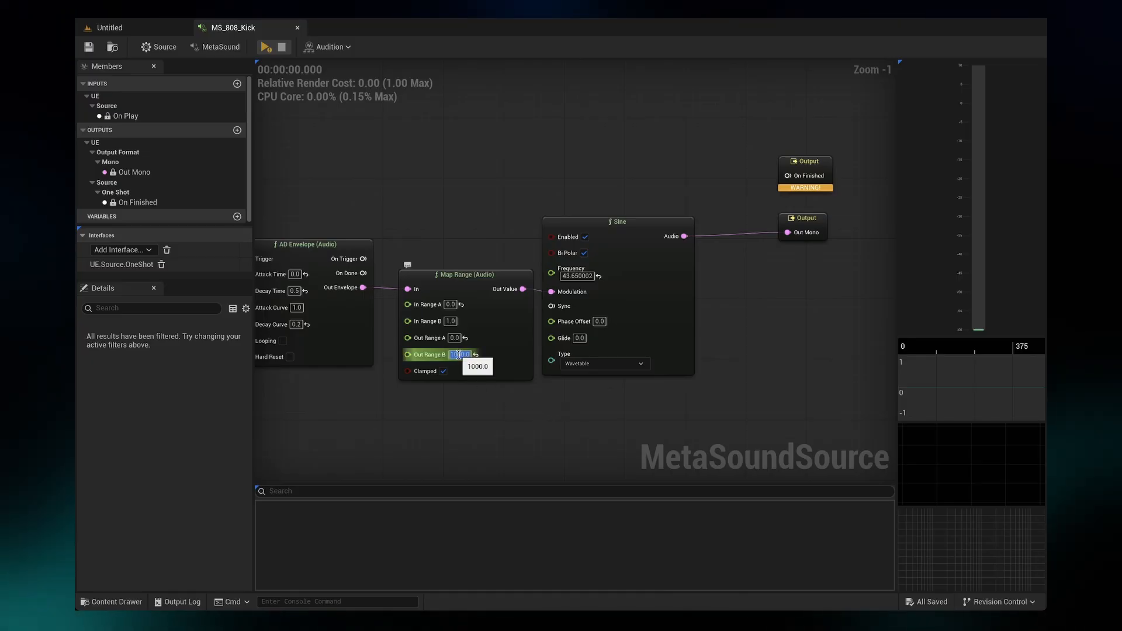
pyautogui.write('250')
pyautogui.press('Return')
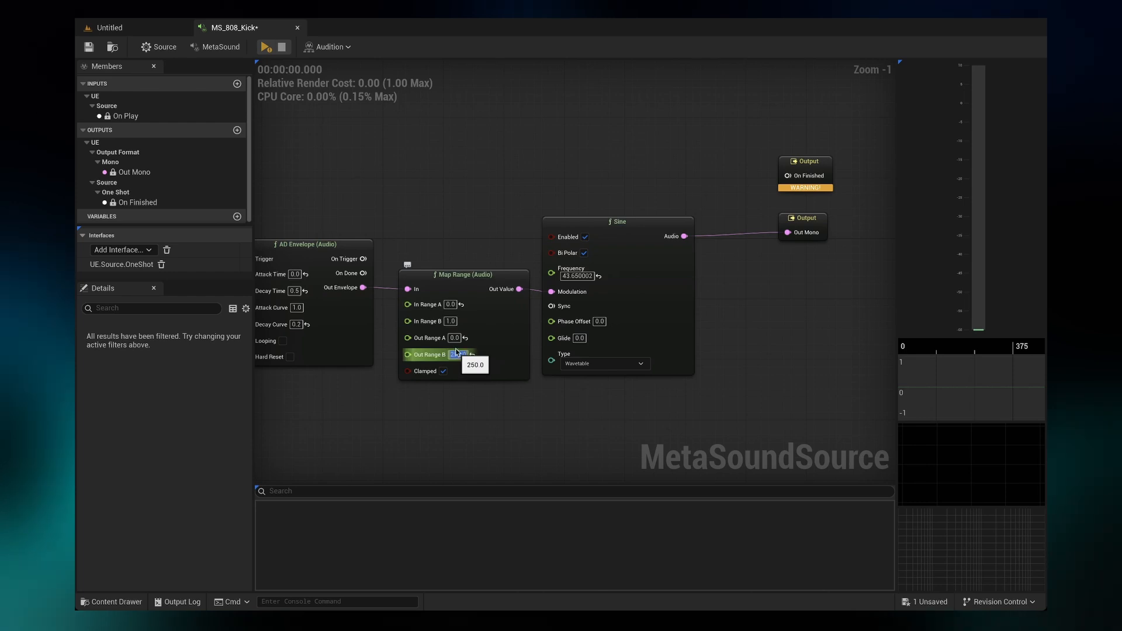
pyautogui.click(89, 47)
# Step: Play the MetaSound to audition the pitch sweep with the 250 modulation range, stop playback, and reframe the node graph
pyautogui.click(266, 46)
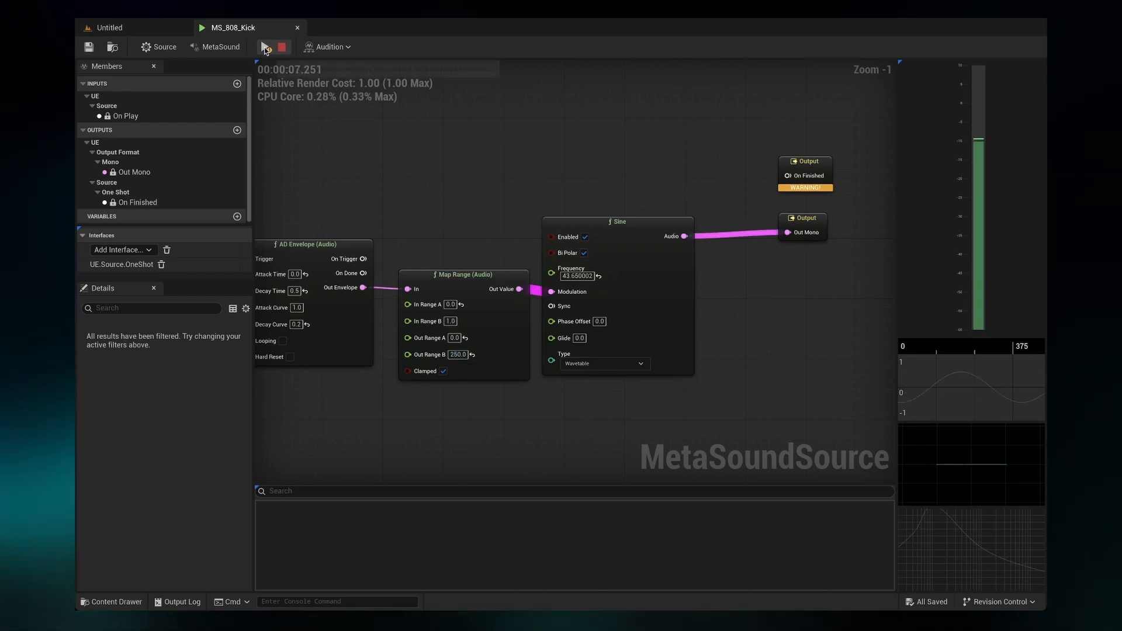
pyautogui.click(282, 47)
pyautogui.press('Home')
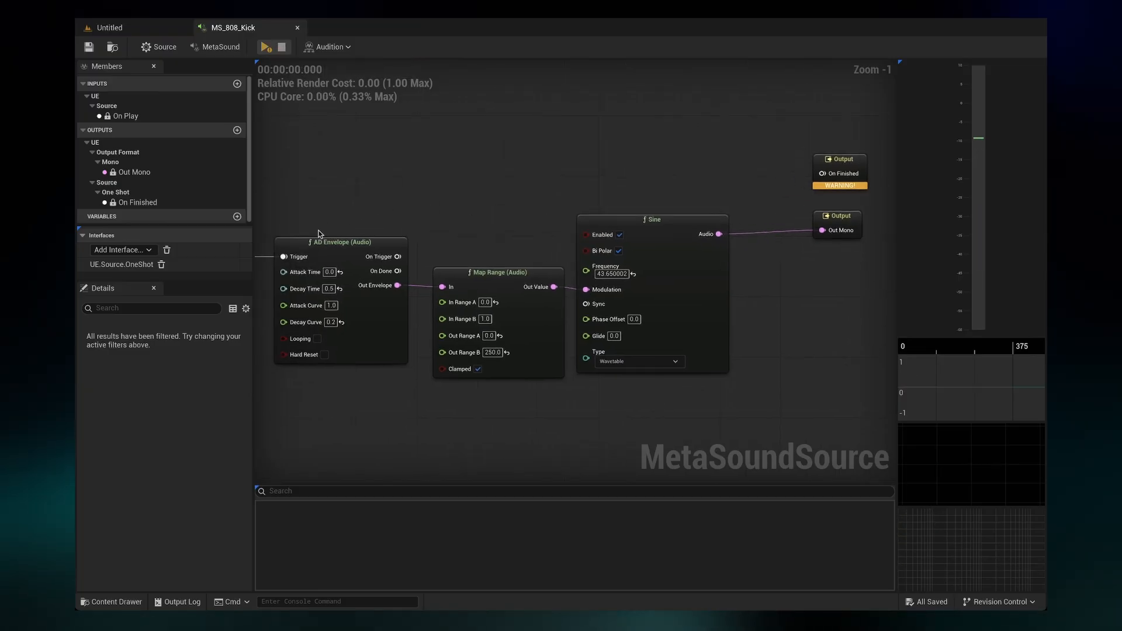
# Step: Set the AD Envelope (Audio) node's Decay Time to 0.2 and save the MetaSound
pyautogui.click(330, 289)
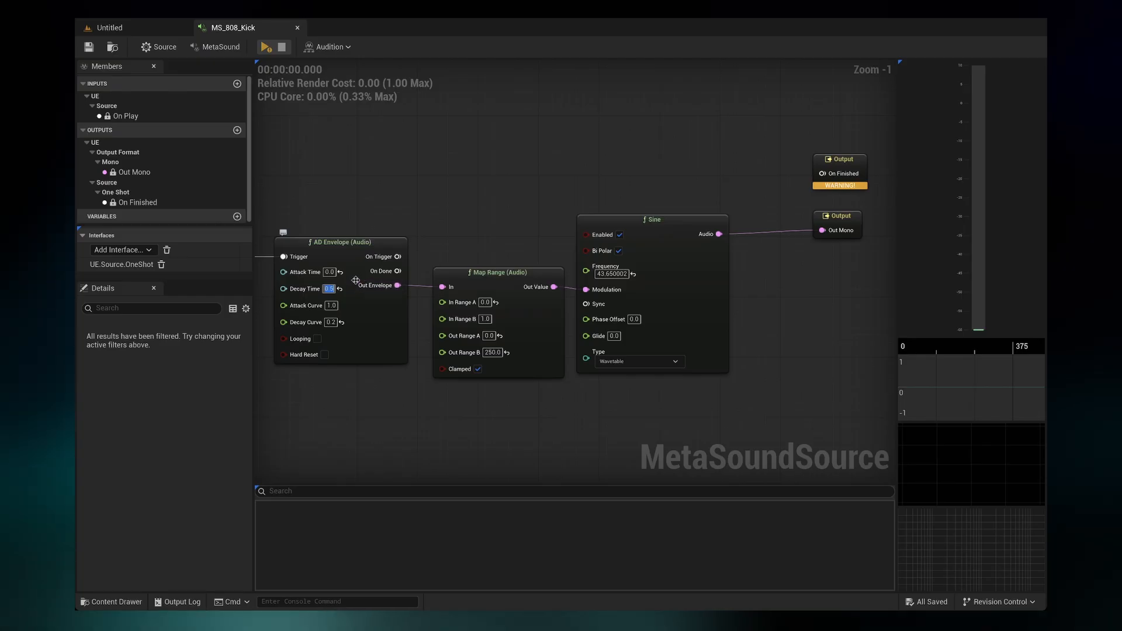
pyautogui.write('0.2')
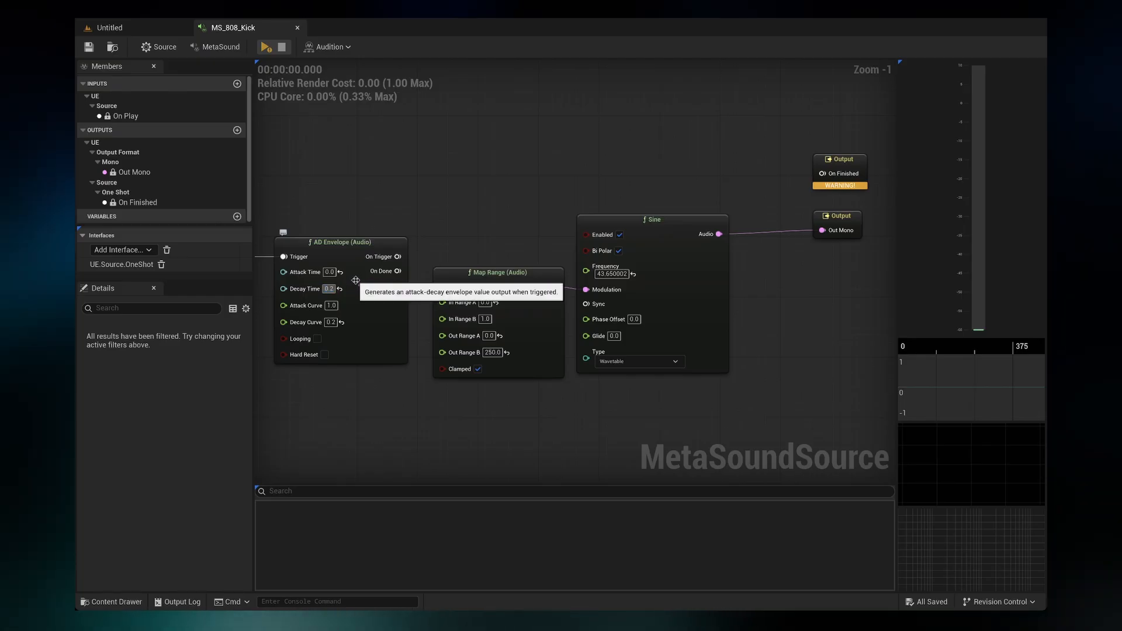
pyautogui.press('Return')
pyautogui.click(89, 47)
# Step: Play the MetaSound twice to audition the shorter pitch sweep, stopping playback each time
pyautogui.click(266, 47)
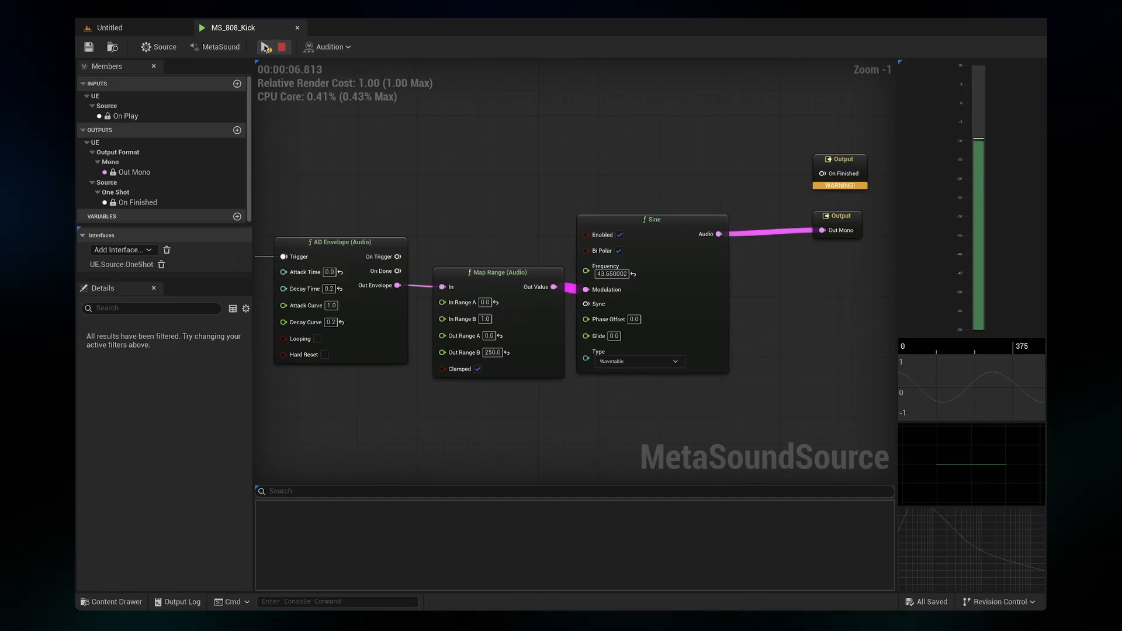
pyautogui.click(280, 48)
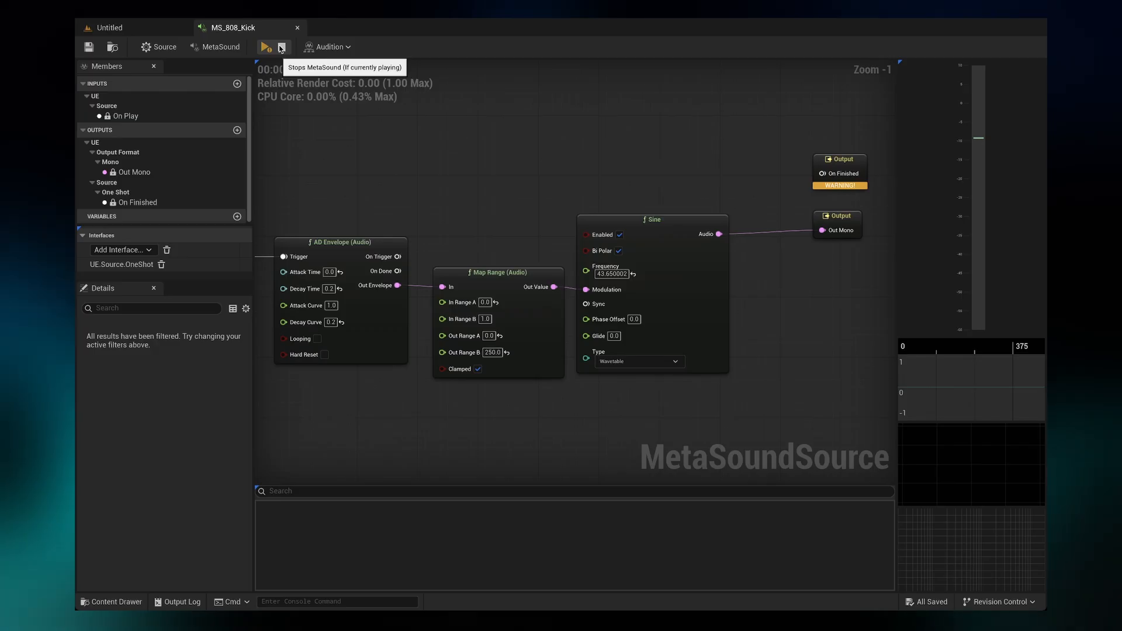
pyautogui.hscroll(5, 458, 182)
pyautogui.scroll(-1, 458, 182)
pyautogui.hscroll(-1, 478, 188)
pyautogui.click(266, 47)
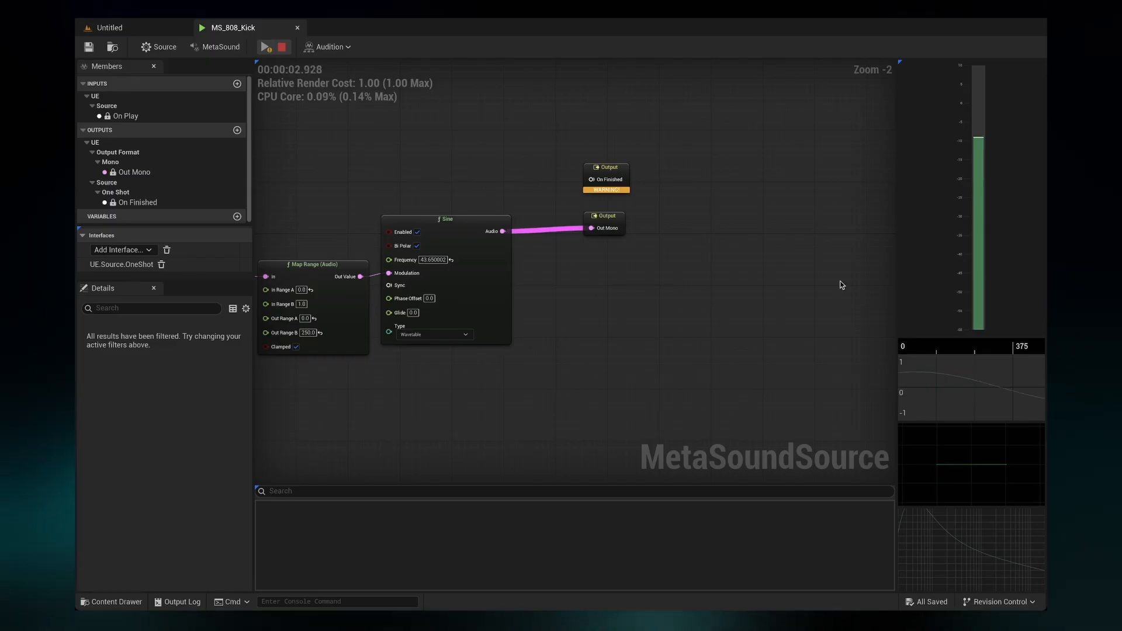
pyautogui.click(281, 46)
# Step: Move the On Finished and Out Mono output nodes farther from the Sine node to make room between them
pyautogui.hscroll(-5, 534, 205)
pyautogui.moveTo(533, 205); pyautogui.dragTo(539, 202, button='right')
pyautogui.moveTo(374, 184); pyautogui.dragTo(492, 263)
pyautogui.click(520, 220)
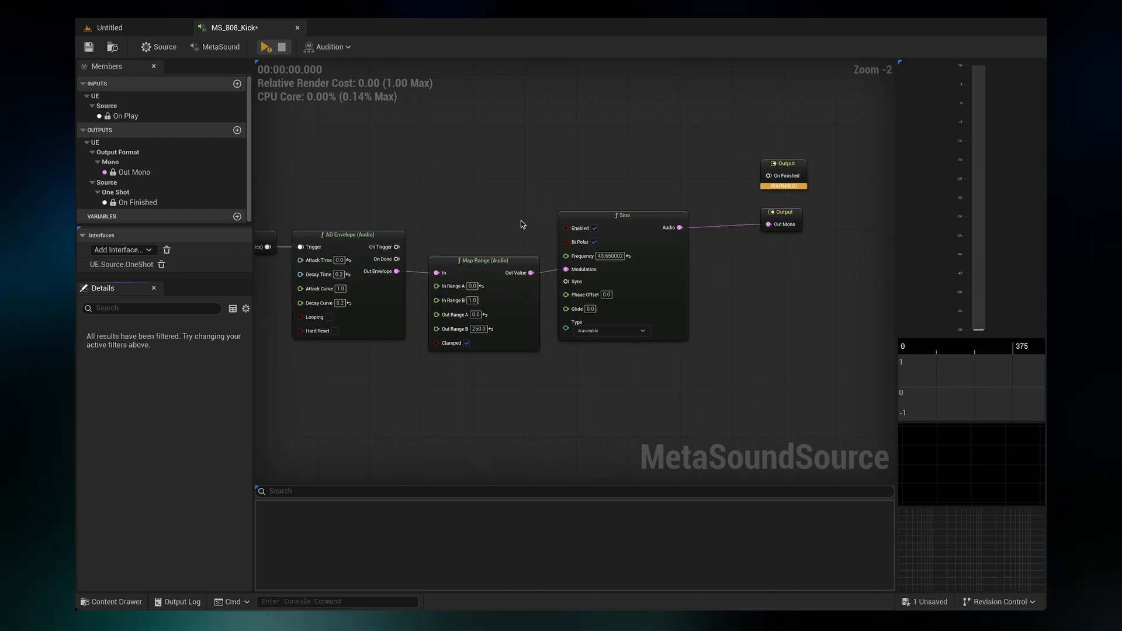
pyautogui.moveTo(701, 233); pyautogui.dragTo(563, 245, button='right')
pyautogui.moveTo(573, 145); pyautogui.dragTo(777, 227)
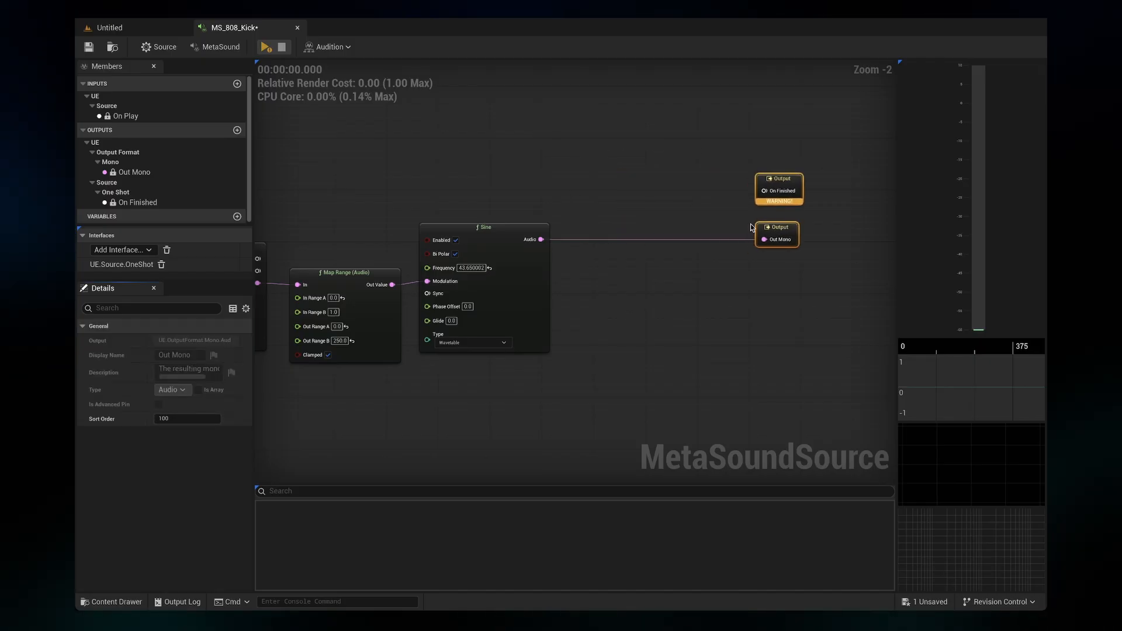
# Step: Add a second On Play input node in the empty graph space above the Sine node
pyautogui.moveTo(686, 201); pyautogui.dragTo(659, 193, button='right')
pyautogui.moveTo(293, 194); pyautogui.dragTo(433, 234)
pyautogui.moveTo(668, 148); pyautogui.dragTo(438, 166, button='right')
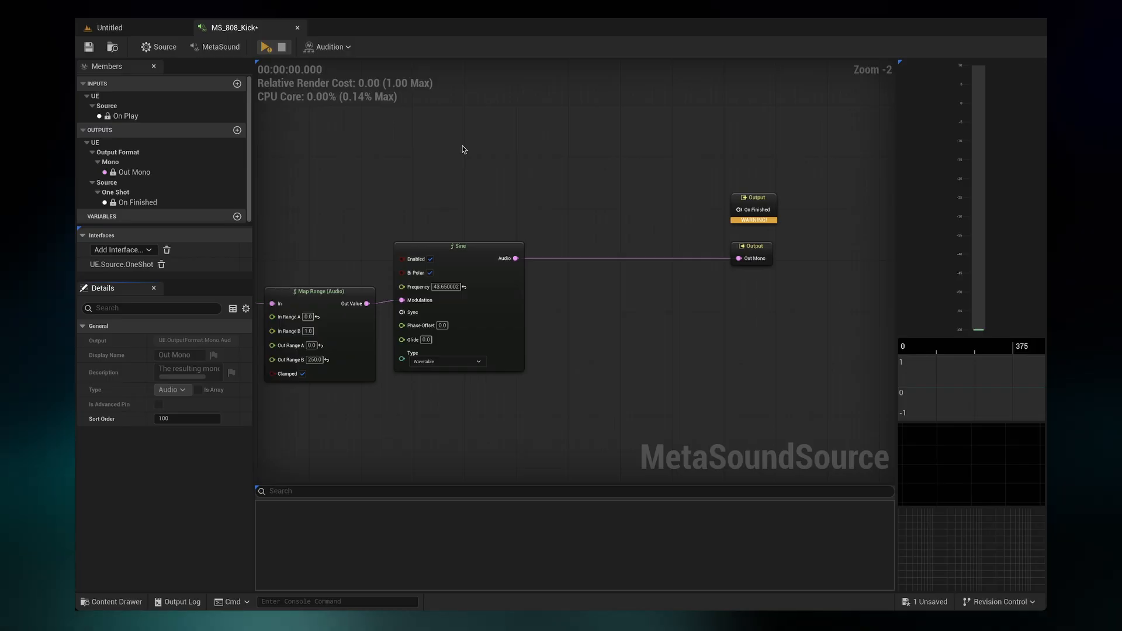
pyautogui.rightClick(461, 149)
pyautogui.write('on play')
pyautogui.press('Return')
# Step: Add an AD Envelope (Float) node triggered by the new On Play input and align it beside that input
pyautogui.moveTo(509, 150); pyautogui.dragTo(539, 125)
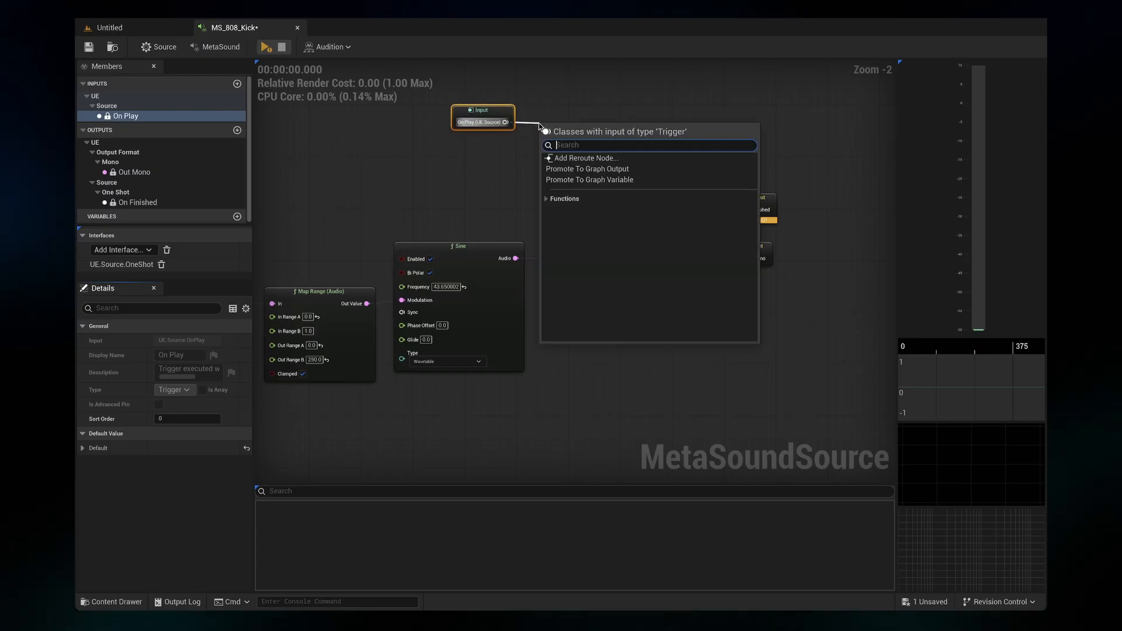
pyautogui.write('envelop')
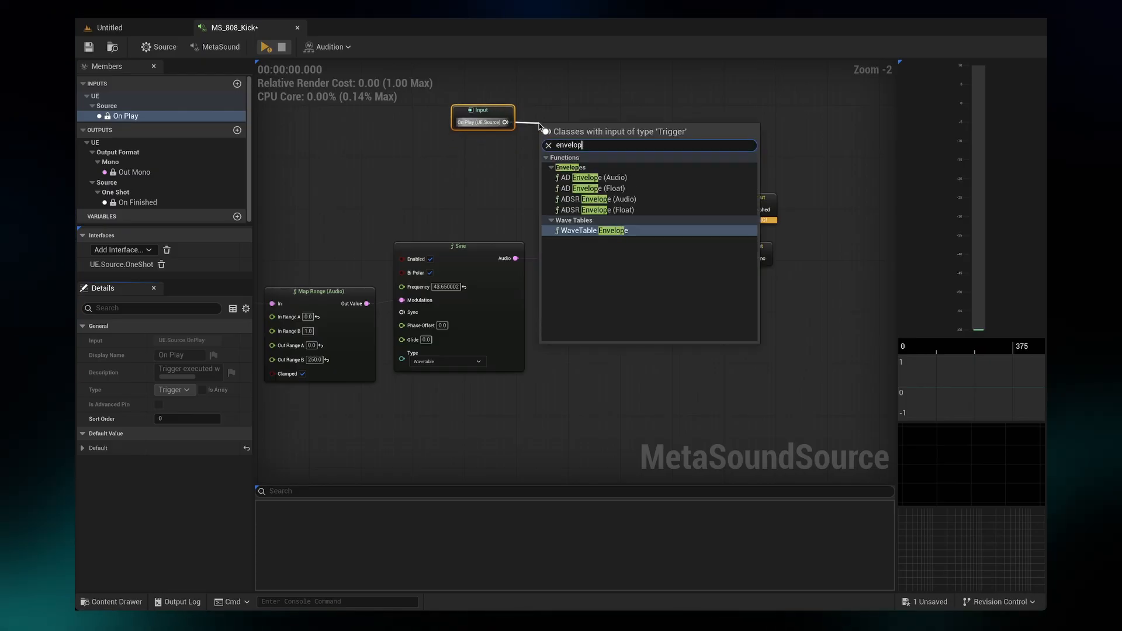
pyautogui.click(599, 188)
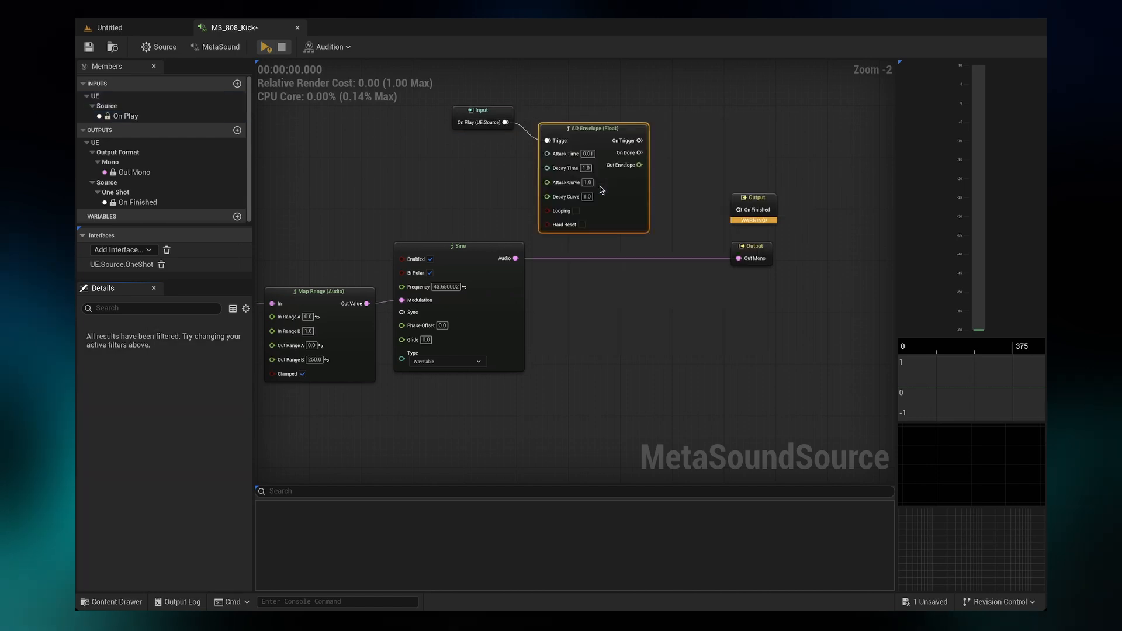
pyautogui.moveTo(604, 125); pyautogui.dragTo(595, 107)
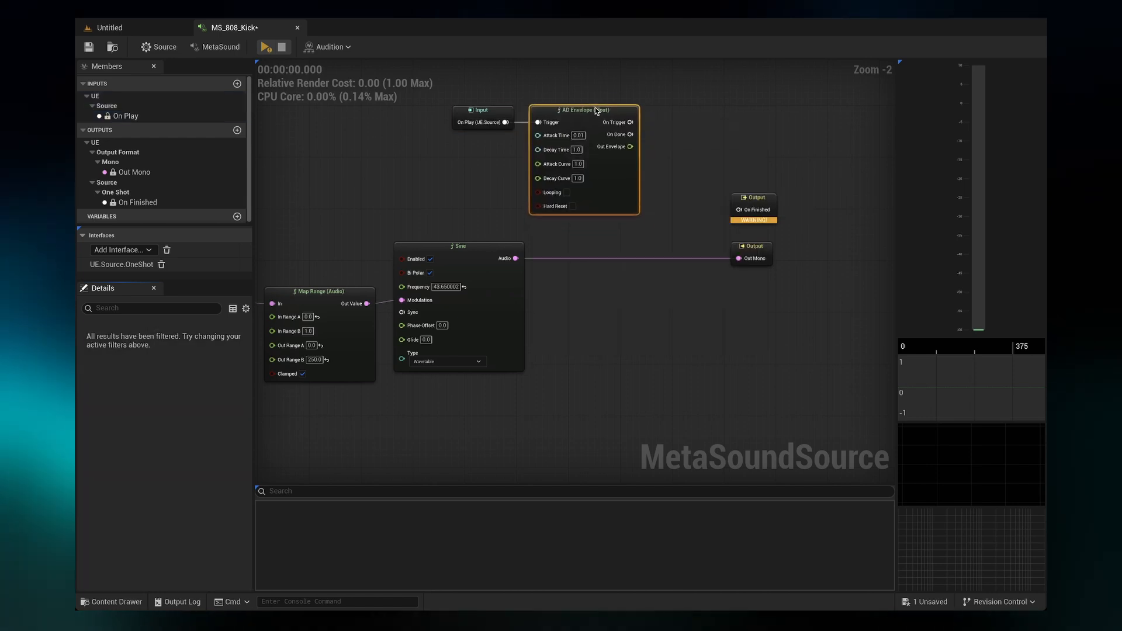
# Step: Move the new On Play input and AD Envelope (Float) node together to the space below the Sine node
pyautogui.moveTo(477, 82); pyautogui.dragTo(531, 408)
pyautogui.moveTo(622, 397); pyautogui.dragTo(589, 282, button='right')
pyautogui.moveTo(518, 298); pyautogui.dragTo(467, 327)
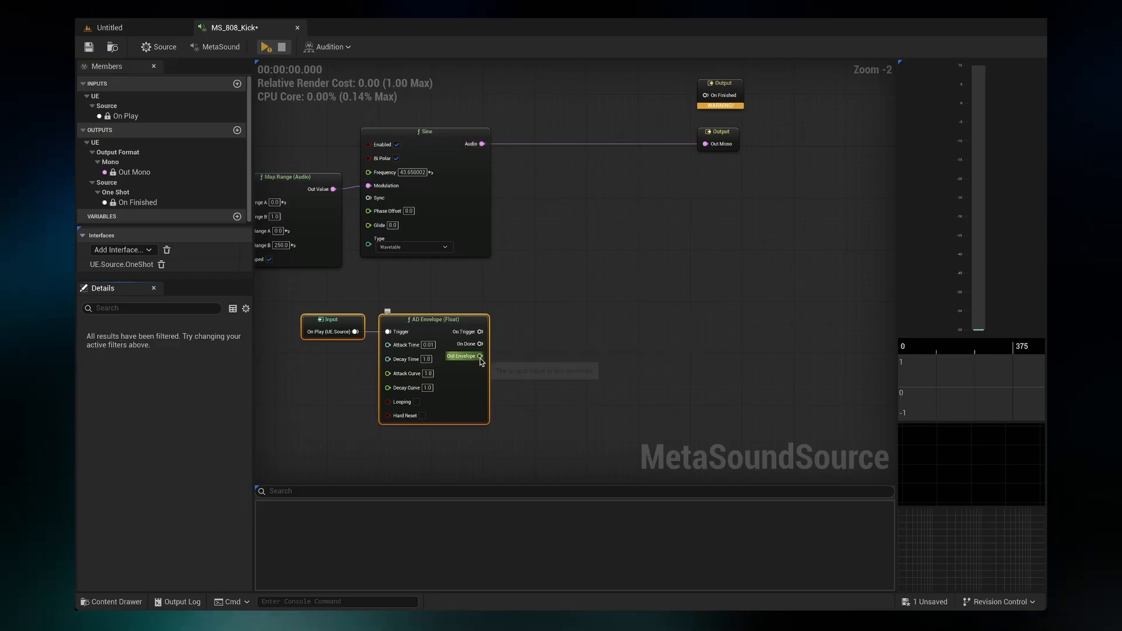
# Step: Insert a Multiply (Audio by Float) node between Sine and Out Mono, multiplying the sine audio by the AD Envelope (Float) output
pyautogui.moveTo(480, 356); pyautogui.dragTo(559, 264)
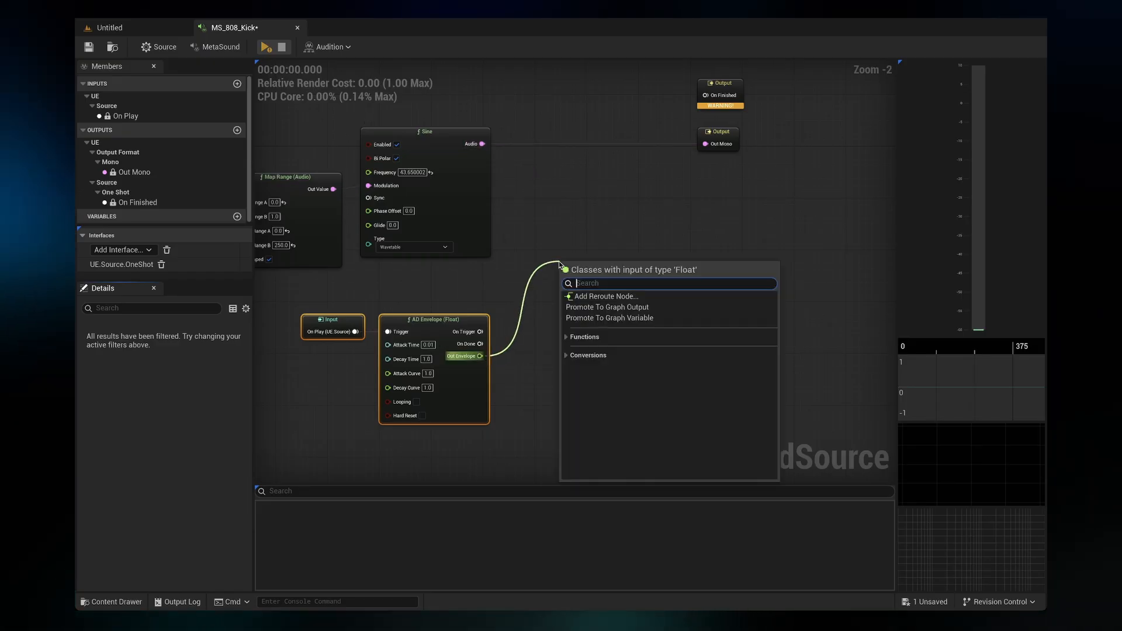
pyautogui.write('multi')
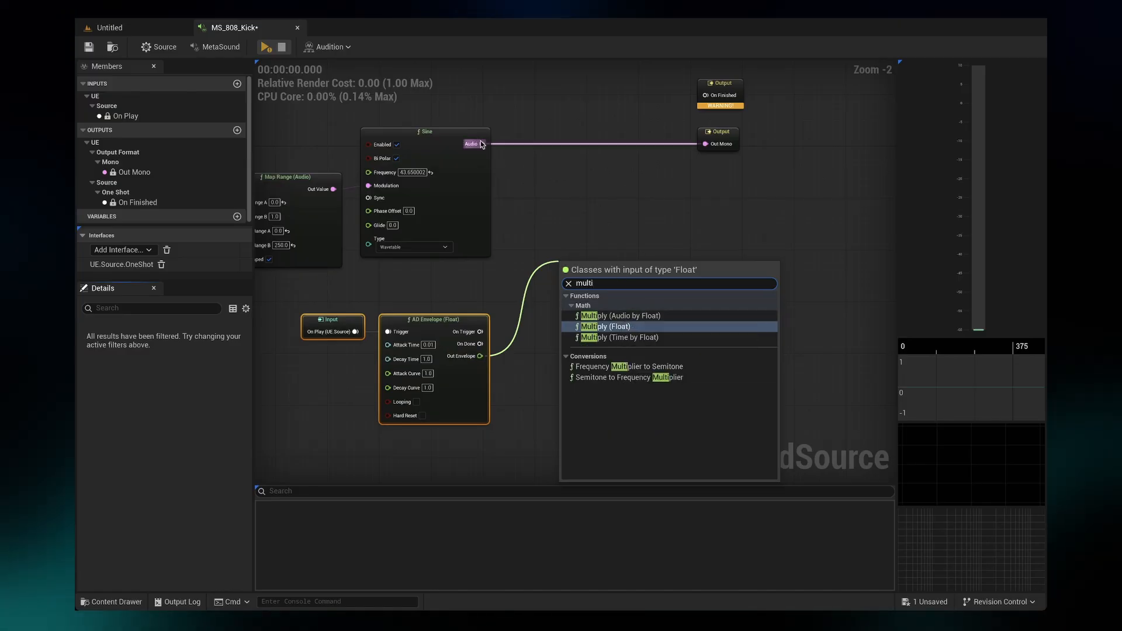
pyautogui.click(643, 315)
pyautogui.moveTo(596, 270); pyautogui.dragTo(589, 152)
pyautogui.moveTo(482, 143); pyautogui.dragTo(701, 148)
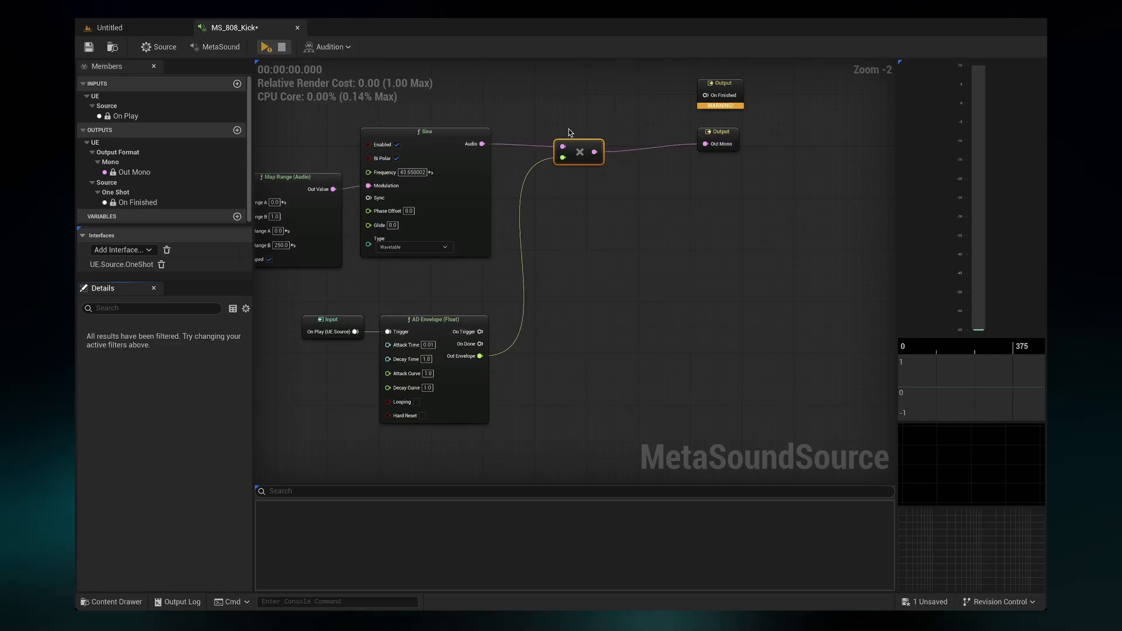
# Step: Set the AD Envelope (Float) node's Decay Time to 2 and save the MetaSound
pyautogui.moveTo(568, 129); pyautogui.dragTo(595, 139, button='right')
pyautogui.click(453, 369)
pyautogui.write('2')
pyautogui.press('Return')
pyautogui.hotkey('ctrl', 's')
# Step: Set the AD Envelope (Float) node's Decay Time to 1 and its Decay Curve to 0.4
pyautogui.write('1')
pyautogui.press('Return')
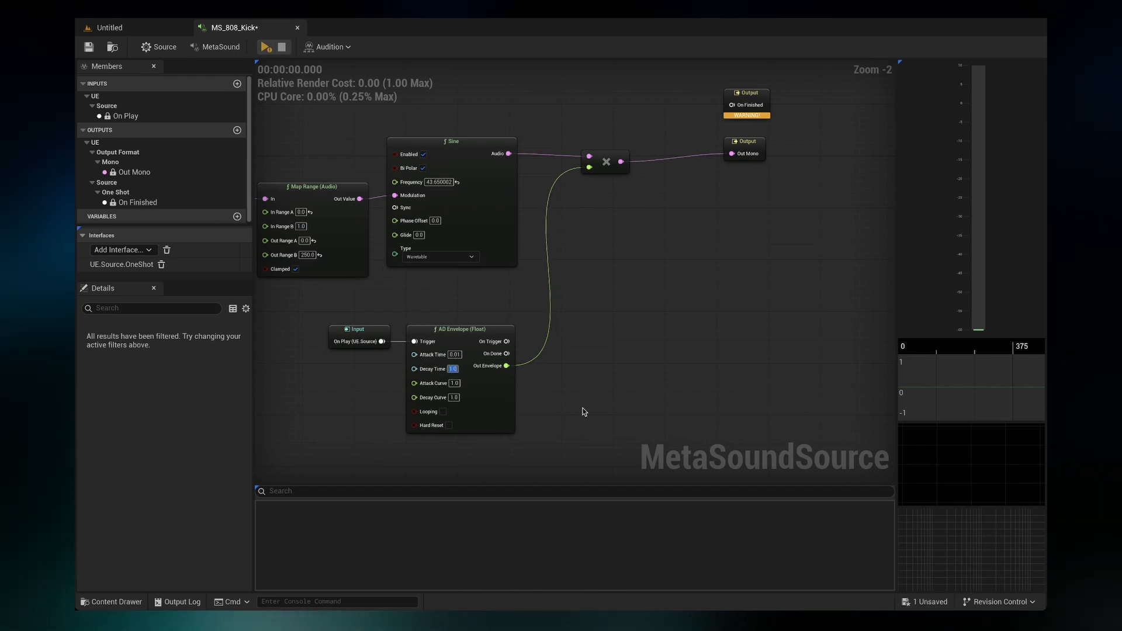
pyautogui.click(454, 397)
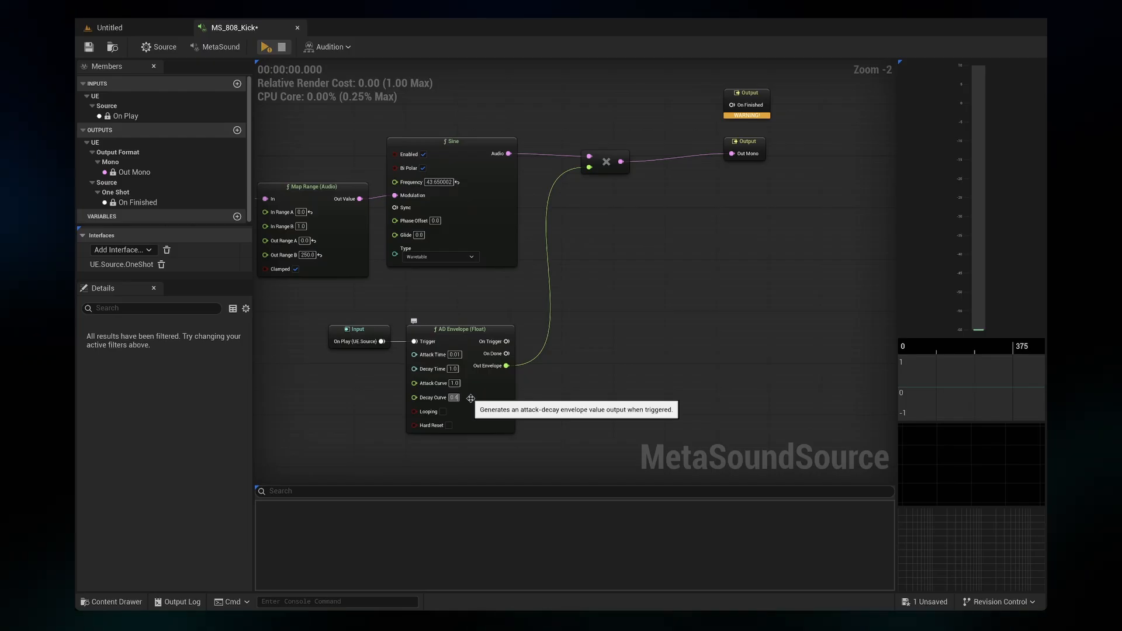
# Step: Save the MetaSound, play it to audition the kick with the volume envelope, and stop playback
pyautogui.click(89, 47)
pyautogui.click(266, 47)
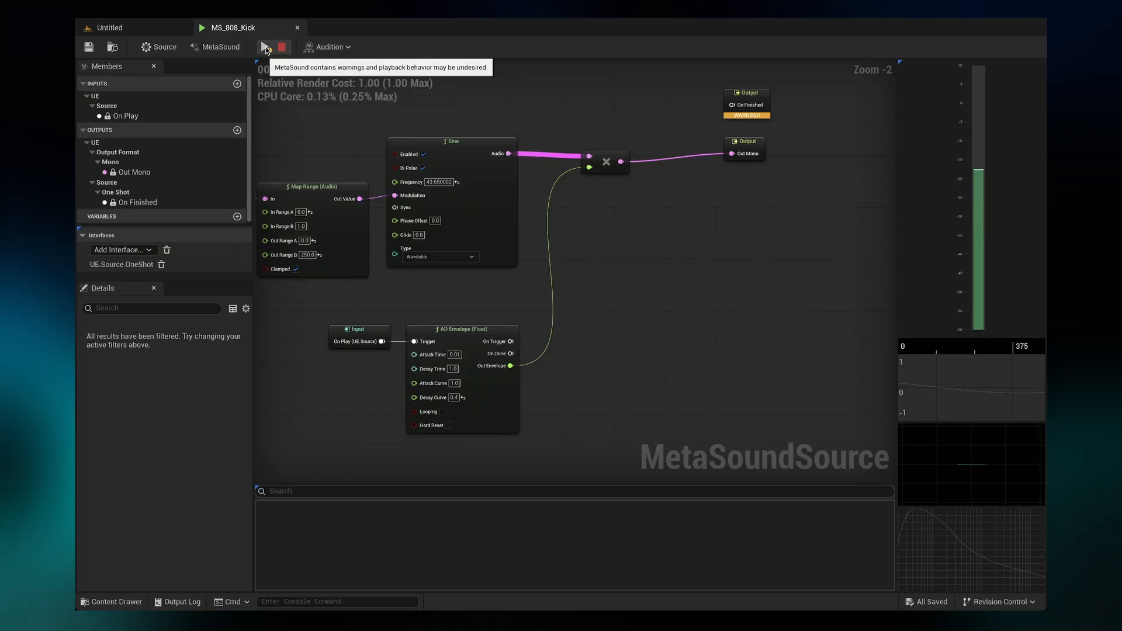
pyautogui.click(282, 46)
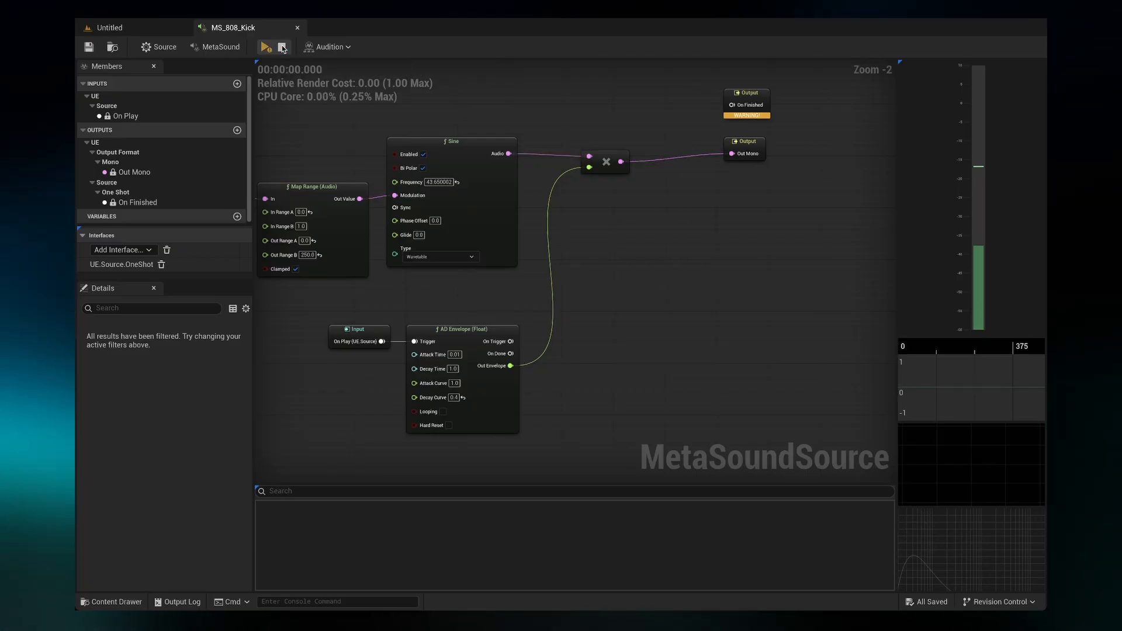
# Step: Review the pitch envelope, Map Range and Sine chain and the separate volume envelope in the node graph
pyautogui.moveTo(591, 364); pyautogui.dragTo(561, 375, button='right')
pyautogui.moveTo(634, 306); pyautogui.dragTo(834, 324, button='right')
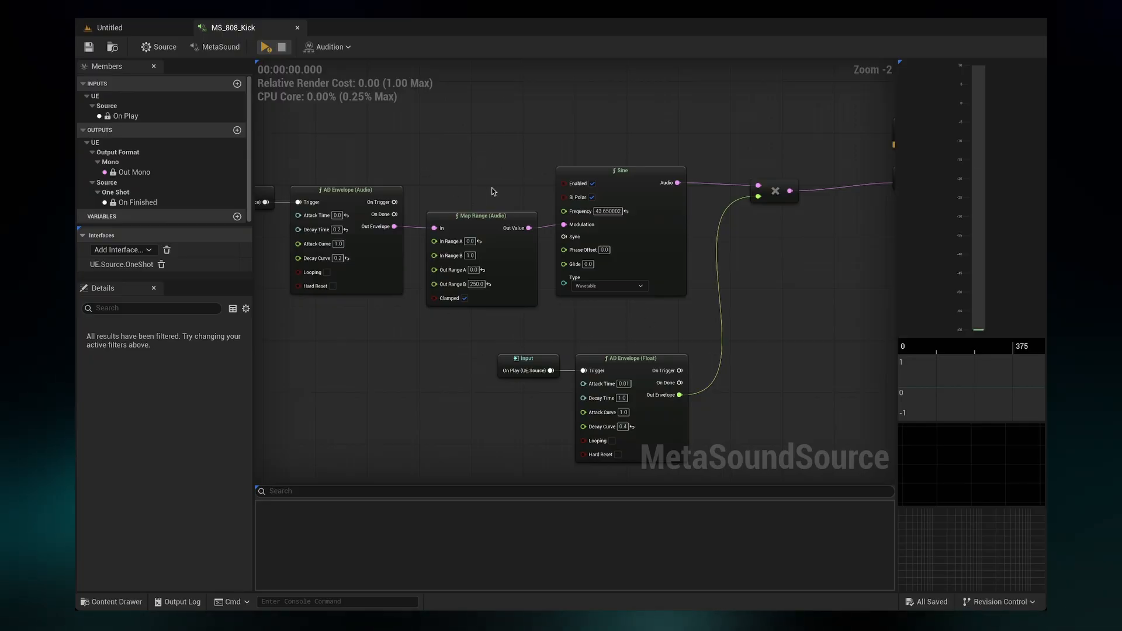
pyautogui.moveTo(360, 157); pyautogui.dragTo(503, 275)
pyautogui.moveTo(581, 351); pyautogui.dragTo(677, 353, button='right')
pyautogui.moveTo(455, 342); pyautogui.dragTo(559, 345, button='right')
pyautogui.click(447, 237)
pyautogui.moveTo(446, 196); pyautogui.dragTo(383, 197)
pyautogui.click(451, 184)
pyautogui.moveTo(711, 214); pyautogui.dragTo(476, 206, button='right')
pyautogui.moveTo(499, 326); pyautogui.dragTo(613, 398)
pyautogui.moveTo(698, 371); pyautogui.dragTo(556, 356, button='right')
# Step: Place the On Finished output below Out Mono, connect the AD Envelope (Float) node's On Done to it, and align it
pyautogui.moveTo(715, 127); pyautogui.dragTo(738, 349)
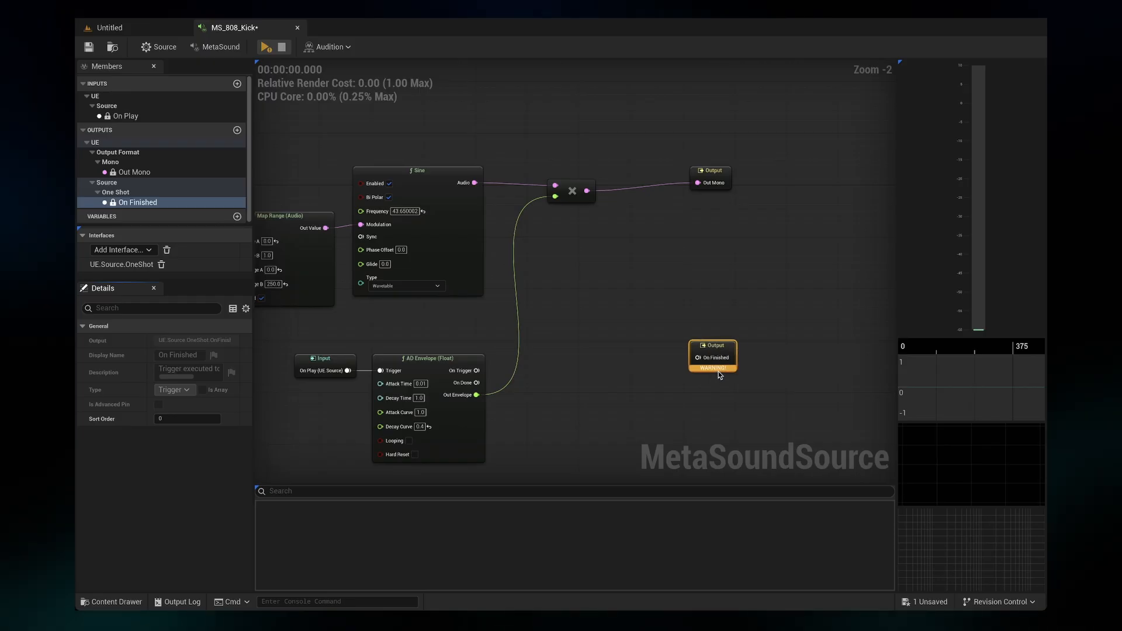
pyautogui.scroll(2, 719, 375)
pyautogui.moveTo(710, 367)
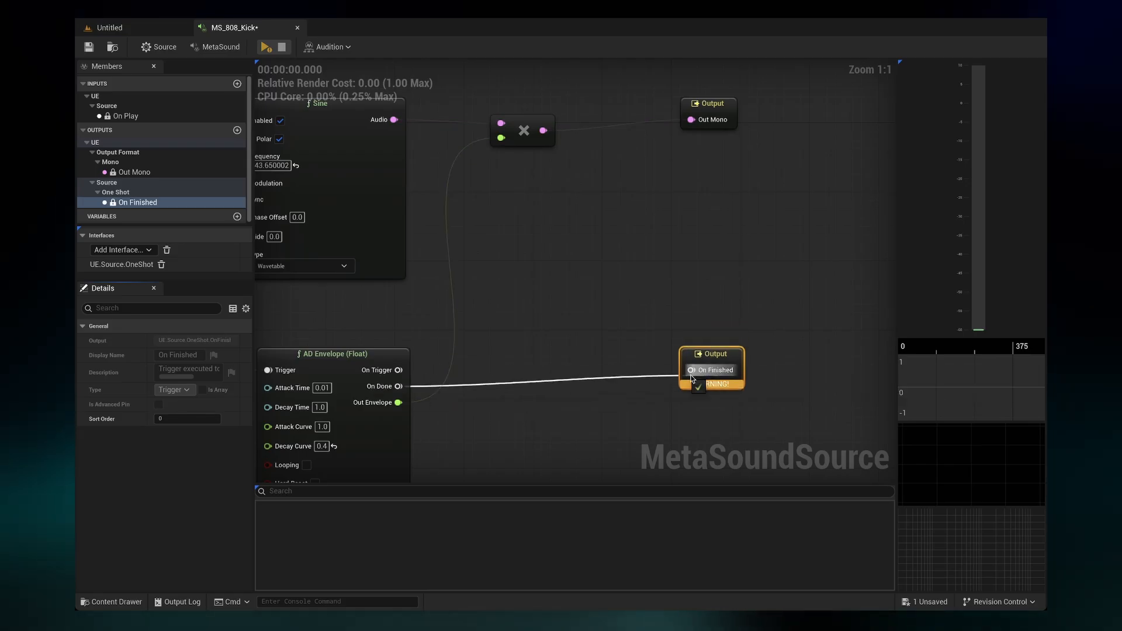
pyautogui.moveTo(667, 375); pyautogui.dragTo(691, 370)
pyautogui.click(716, 332)
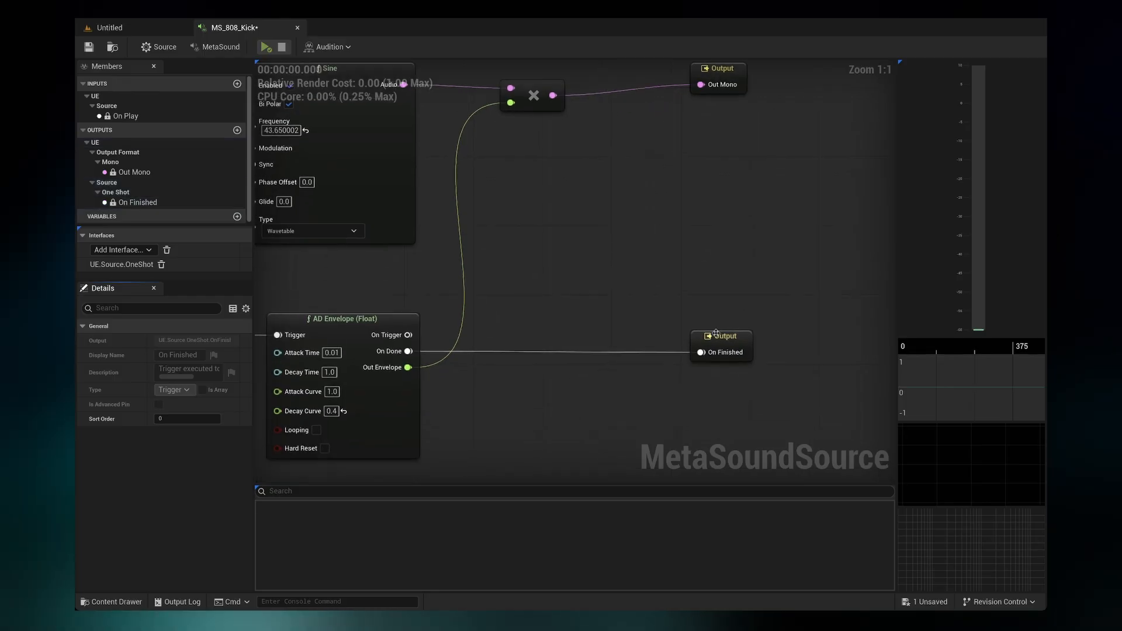
# Step: Save the MetaSound and play it twice to audition the one-shot kick
pyautogui.scroll(-2, 646, 318)
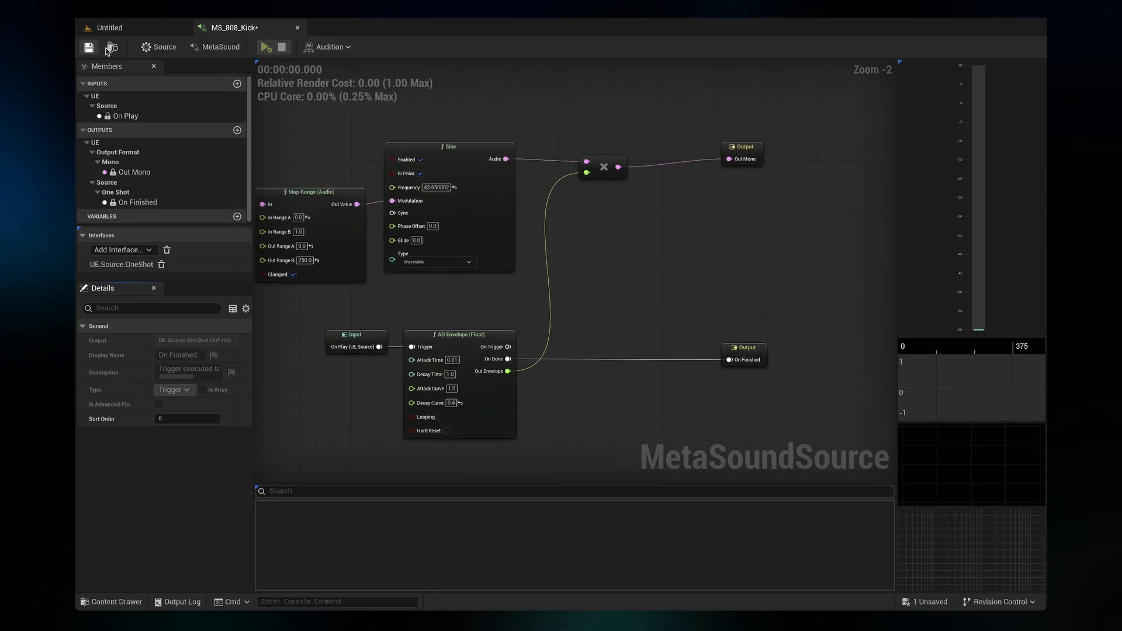
pyautogui.click(265, 48)
pyautogui.click(266, 50)
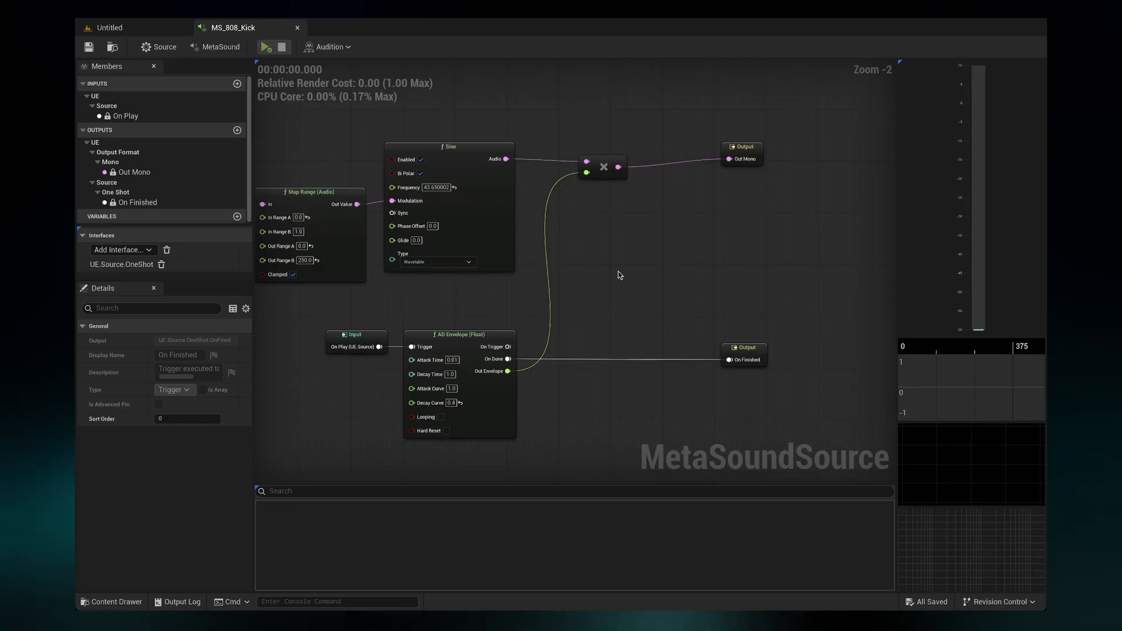
# Step: Move Out Mono outward and insert a Compressor node between the Multiply node and Out Mono, routing the audio through it
pyautogui.moveTo(620, 275); pyautogui.dragTo(455, 289, button='right')
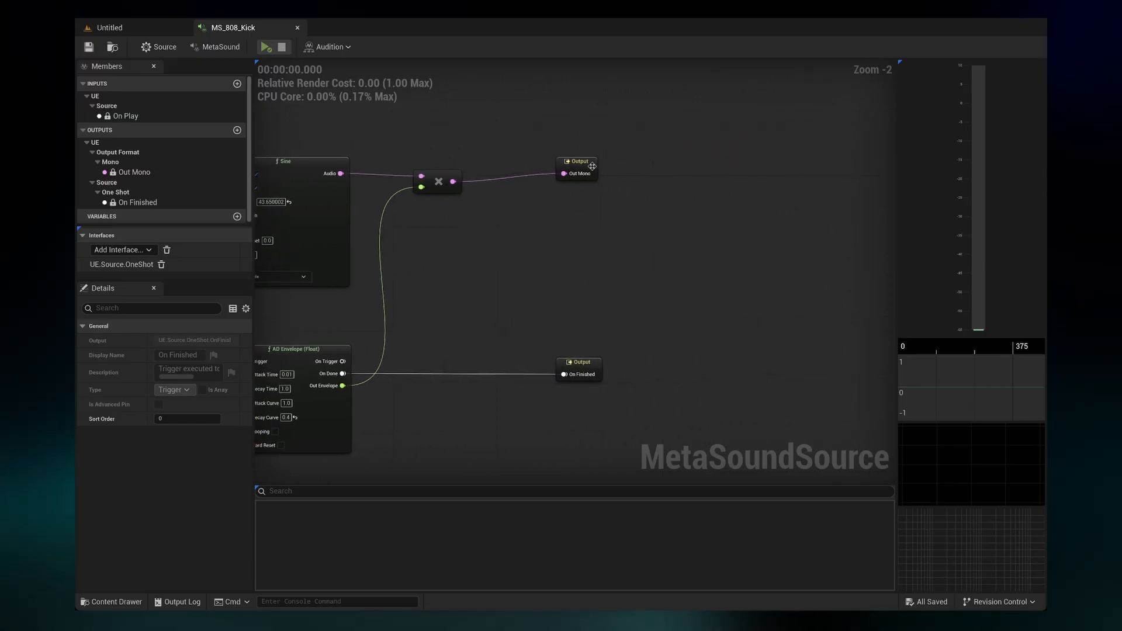
pyautogui.moveTo(586, 164); pyautogui.dragTo(730, 164)
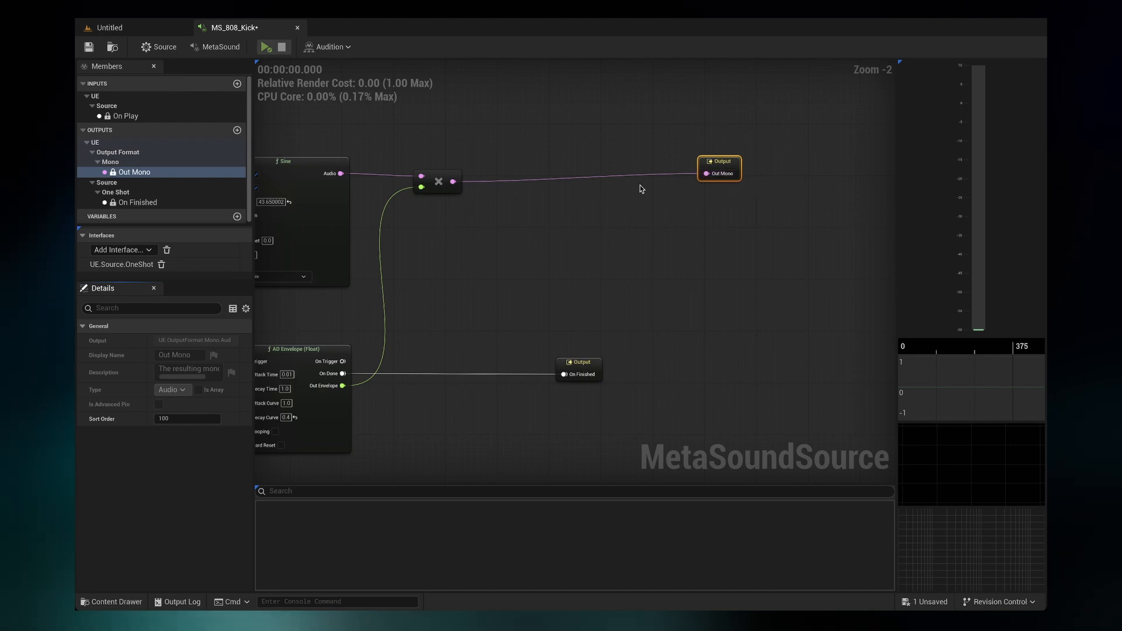
pyautogui.moveTo(454, 182); pyautogui.dragTo(515, 181)
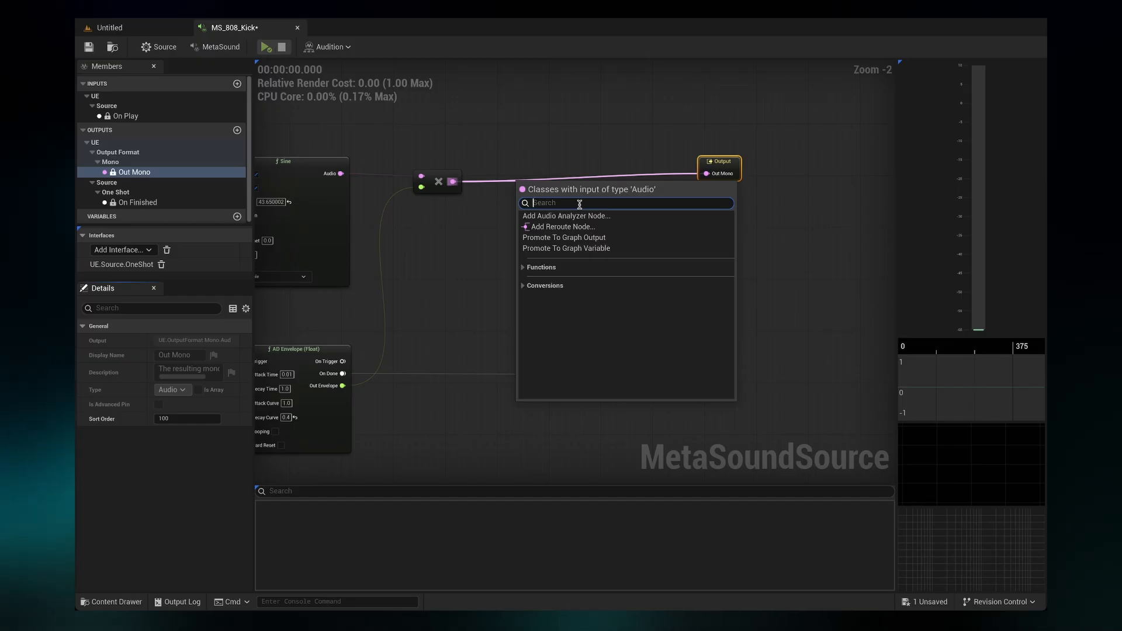
pyautogui.write('compre')
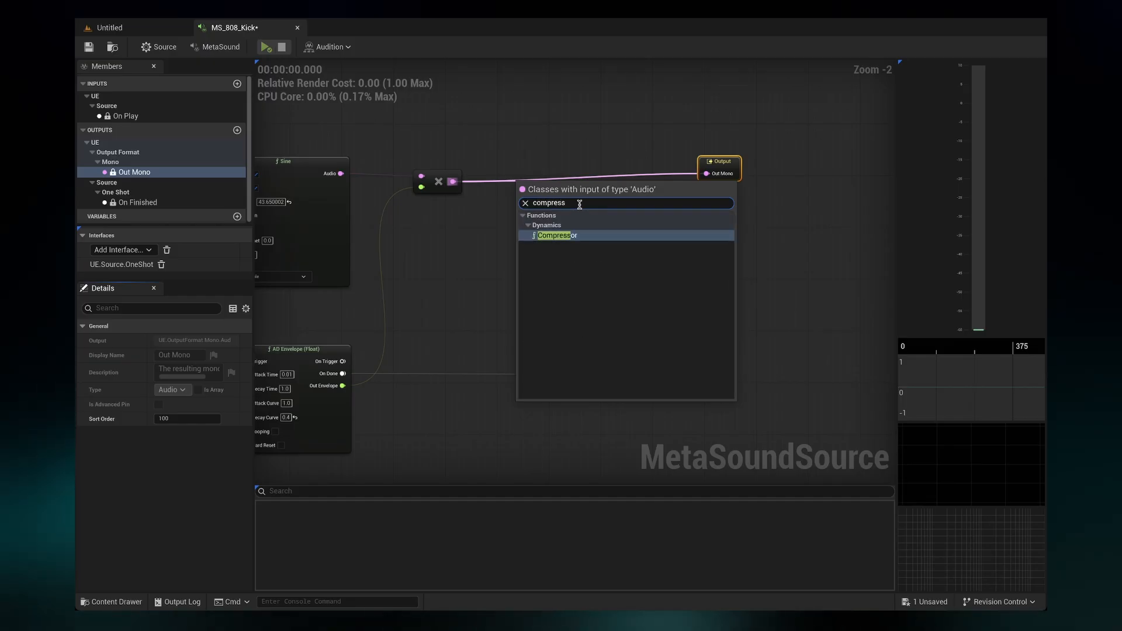
pyautogui.write('ss')
pyautogui.press('Return')
pyautogui.moveTo(587, 187); pyautogui.dragTo(586, 155)
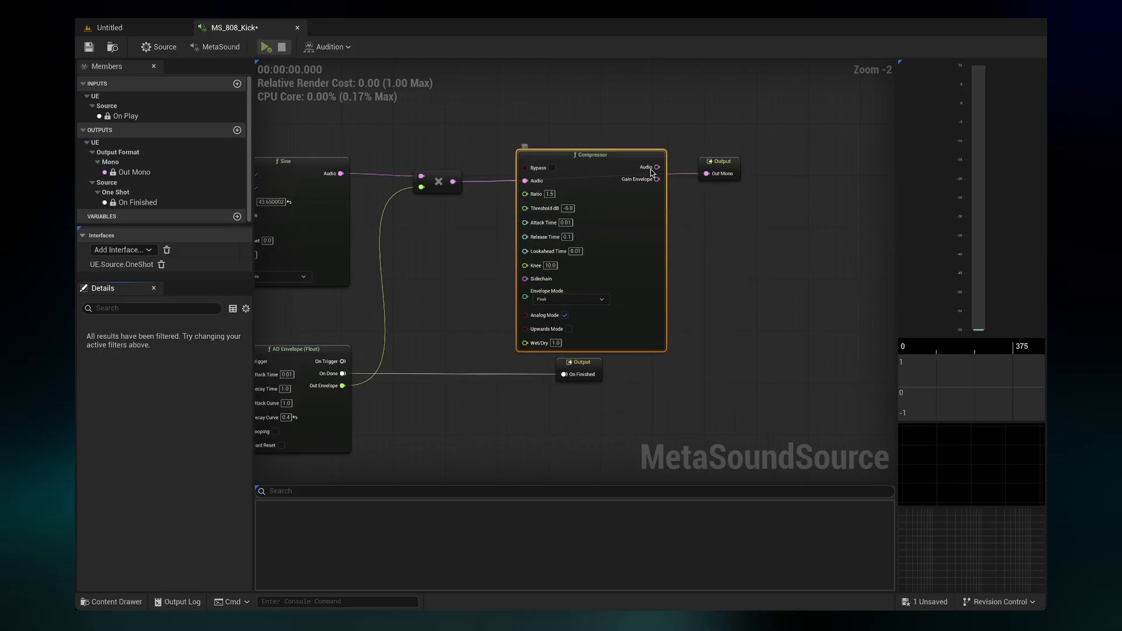
pyautogui.moveTo(727, 162); pyautogui.dragTo(739, 162)
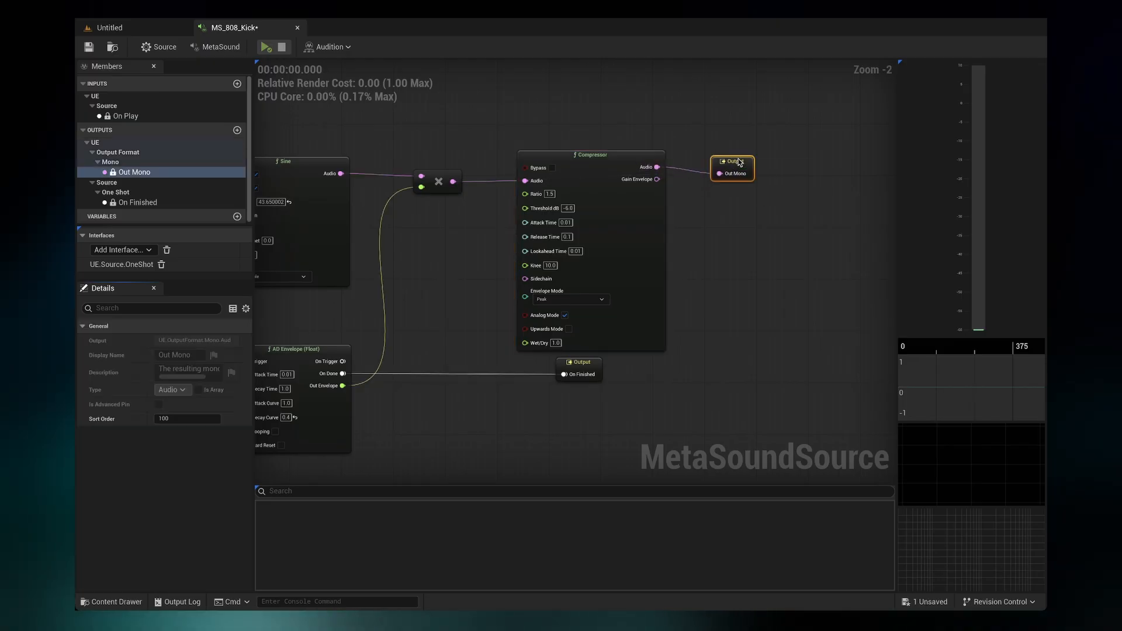
# Step: Shift the Compressor and Out Mono nodes together farther away from the Multiply node
pyautogui.moveTo(654, 124); pyautogui.dragTo(749, 175)
pyautogui.moveTo(622, 157); pyautogui.dragTo(720, 158)
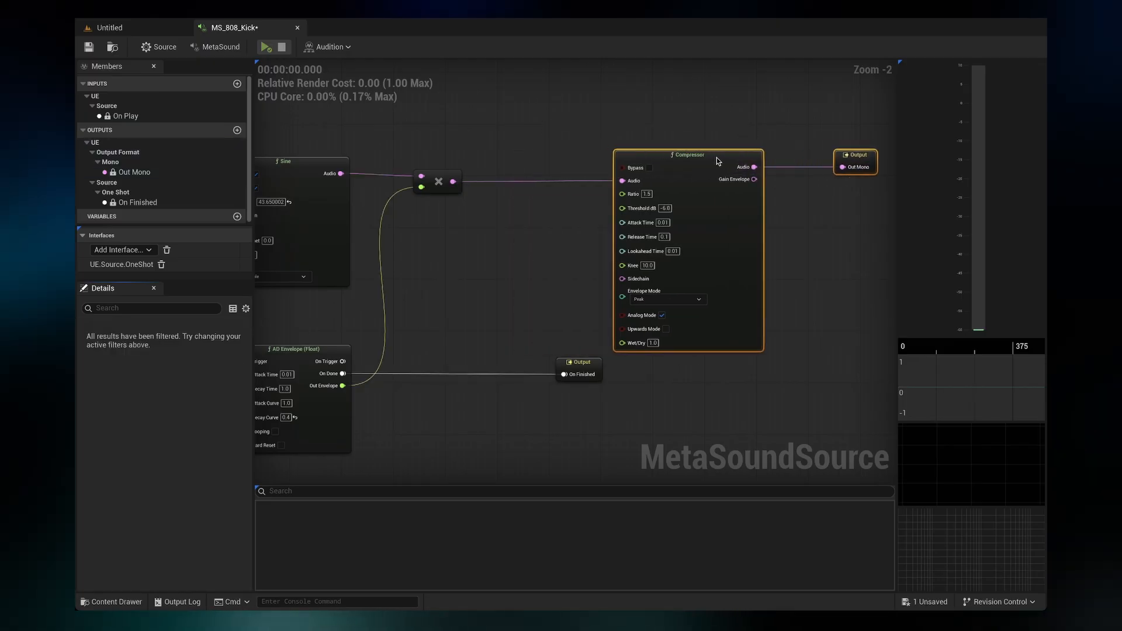
pyautogui.hscroll(2, 721, 158)
# Step: Set the Compressor node's Ratio to 100
pyautogui.moveTo(753, 208); pyautogui.dragTo(671, 209, button='right')
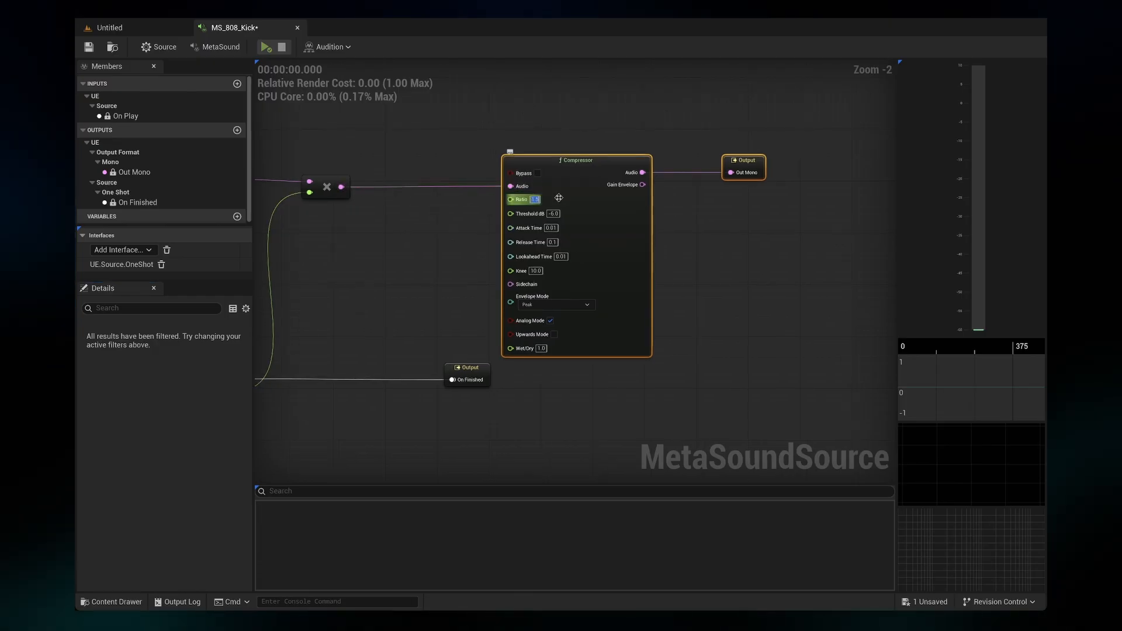
pyautogui.press('Return')
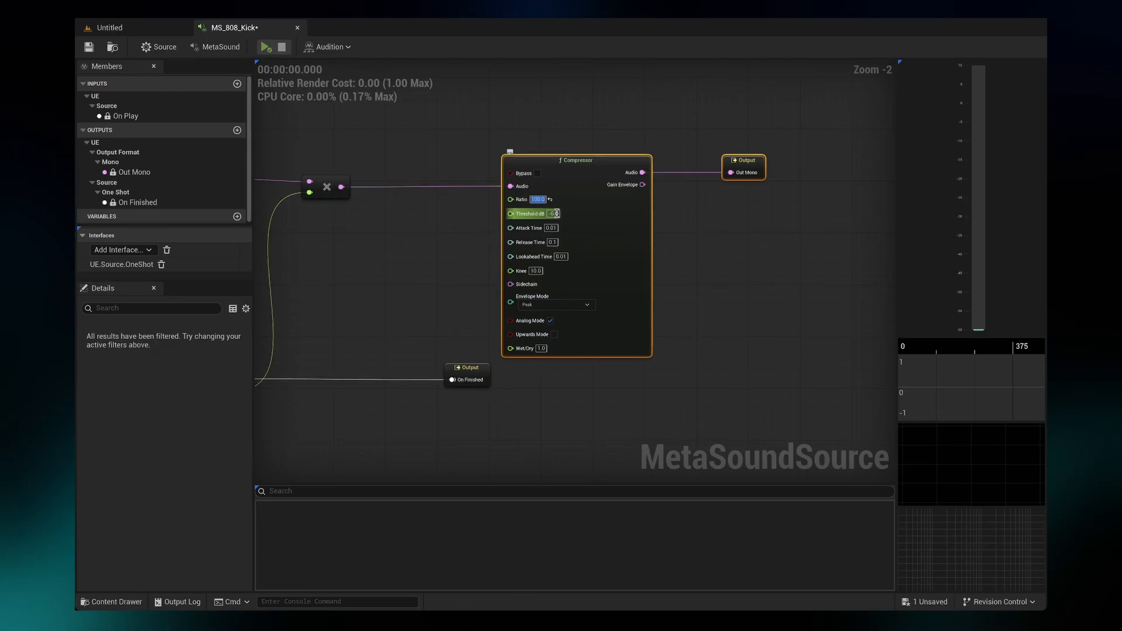
# Step: Set the Compressor's Threshold dB to -20 and Attack Time to 0, and audition the saved kick
pyautogui.press('space')
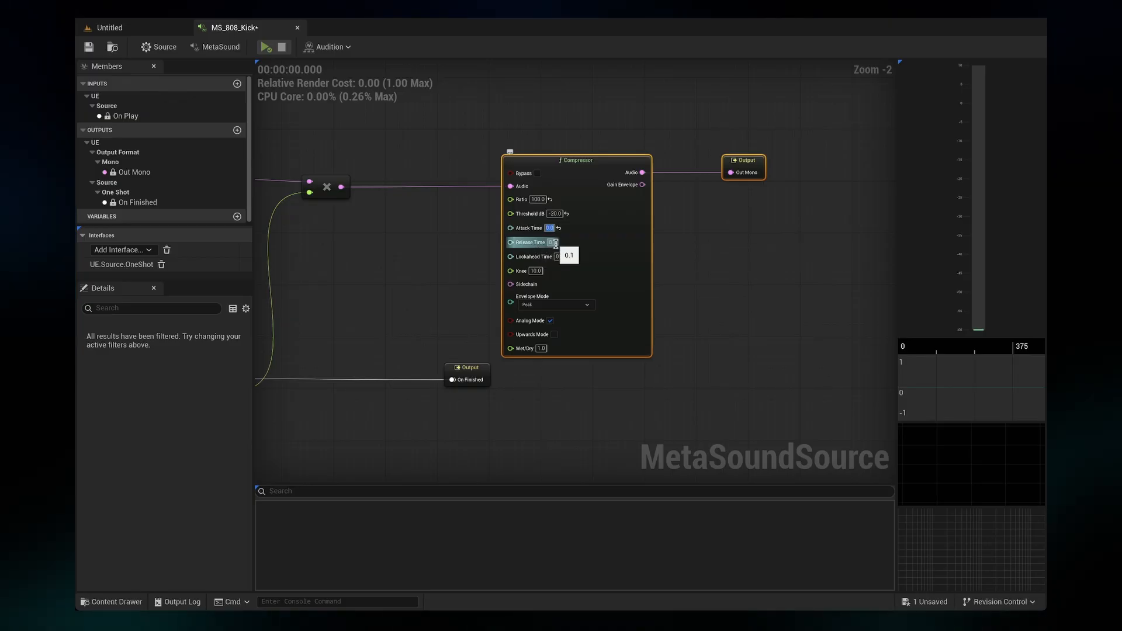
pyautogui.click(88, 46)
pyautogui.click(266, 47)
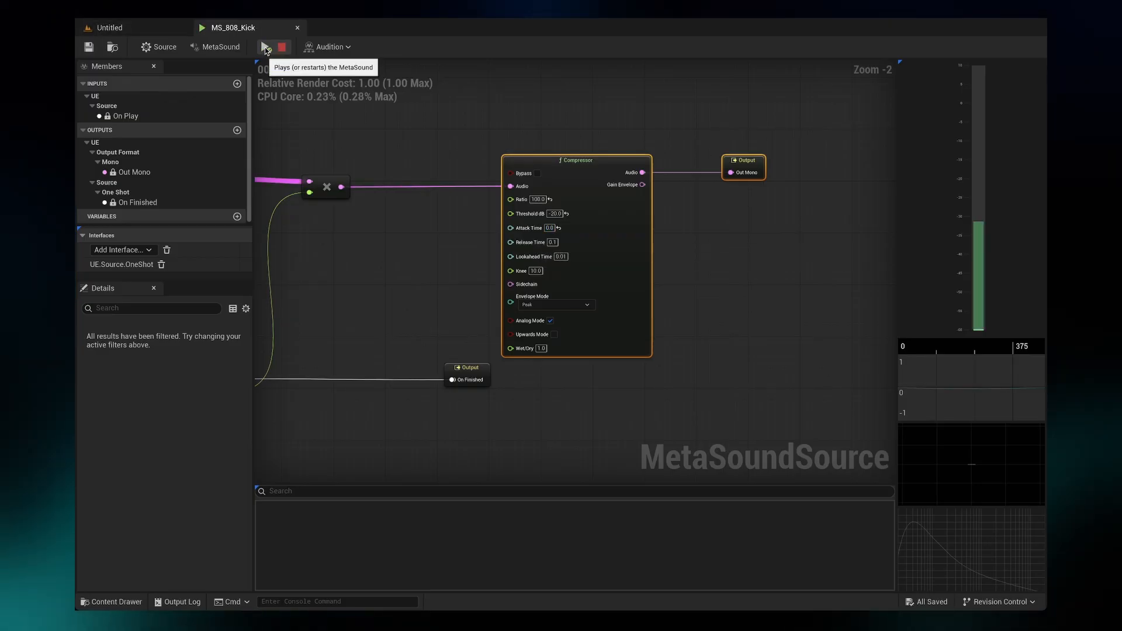
pyautogui.click(265, 51)
# Step: Move Out Mono outward and insert a Limiter node in the audio path between the Compressor and Out Mono, aligned with them
pyautogui.moveTo(698, 220); pyautogui.dragTo(556, 227, button='right')
pyautogui.moveTo(620, 175); pyautogui.dragTo(769, 171)
pyautogui.click(675, 191)
pyautogui.moveTo(513, 180); pyautogui.dragTo(571, 177)
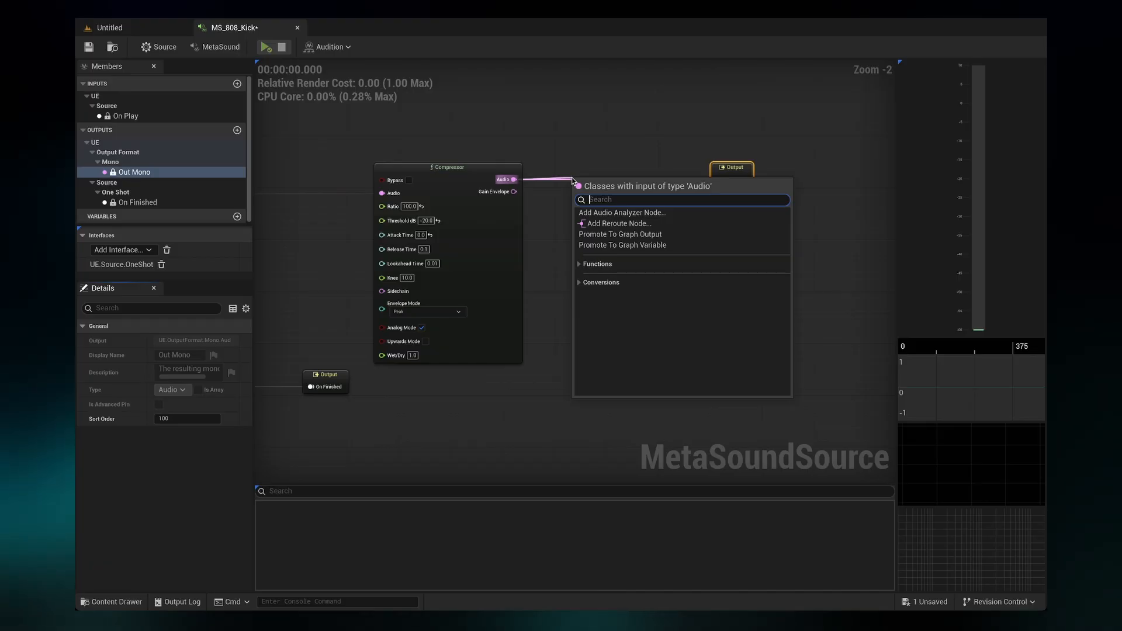
pyautogui.write('limiter')
pyautogui.press('Return')
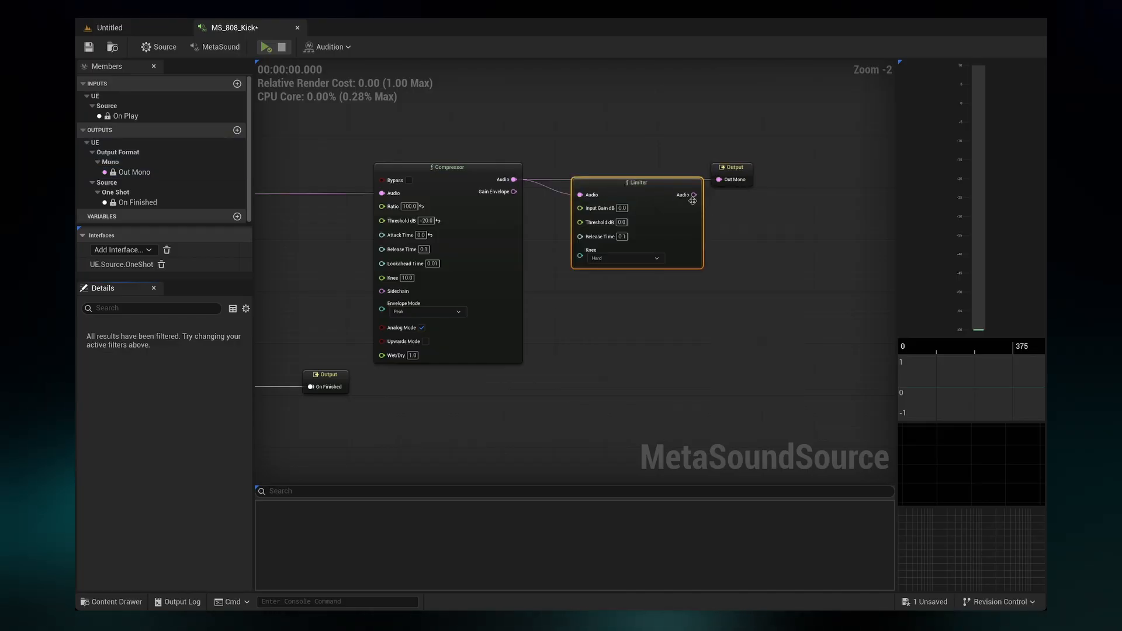
pyautogui.moveTo(727, 179); pyautogui.dragTo(773, 179)
pyautogui.moveTo(668, 195); pyautogui.dragTo(671, 180)
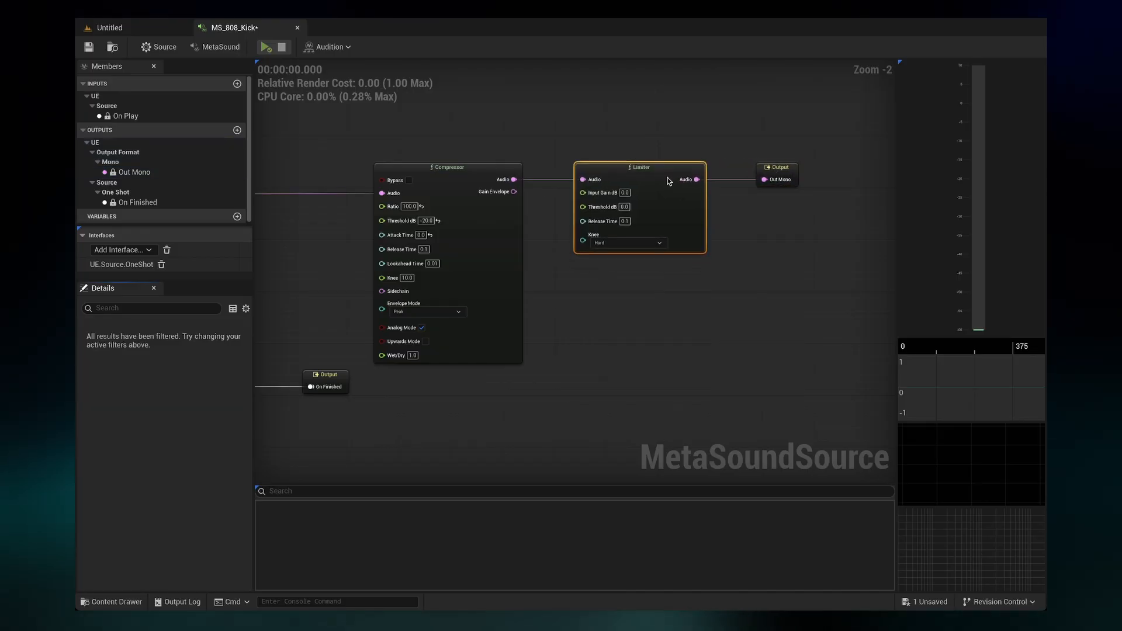
# Step: Try the Limiter's Input Gain dB at 10 and raise it to 20, saving and auditioning the kick at each value
pyautogui.click(625, 192)
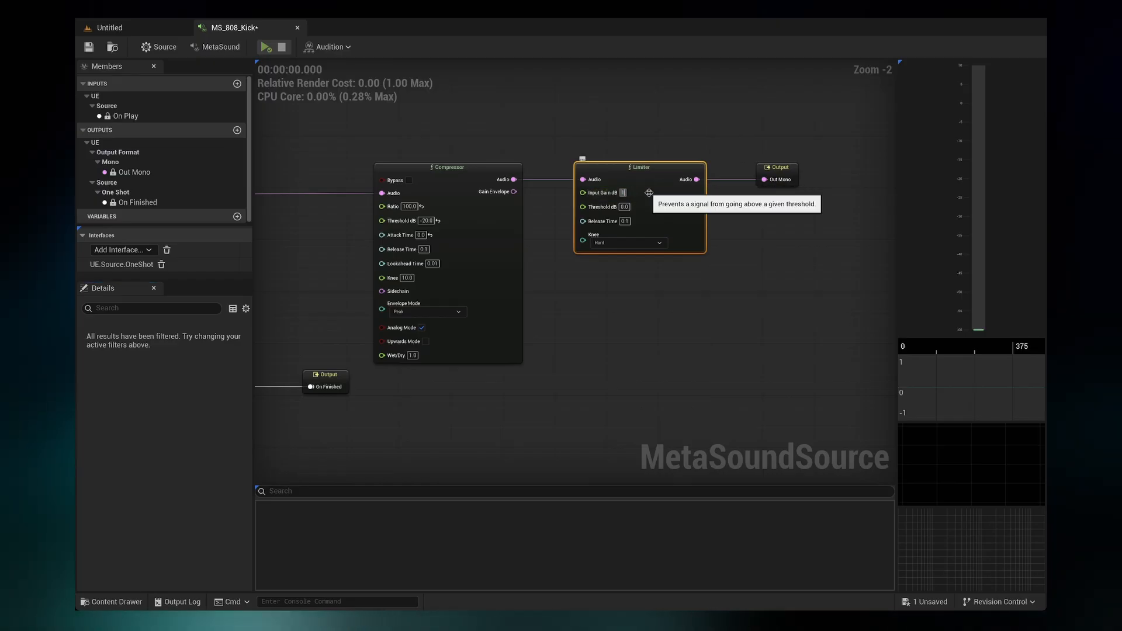
pyautogui.click(88, 47)
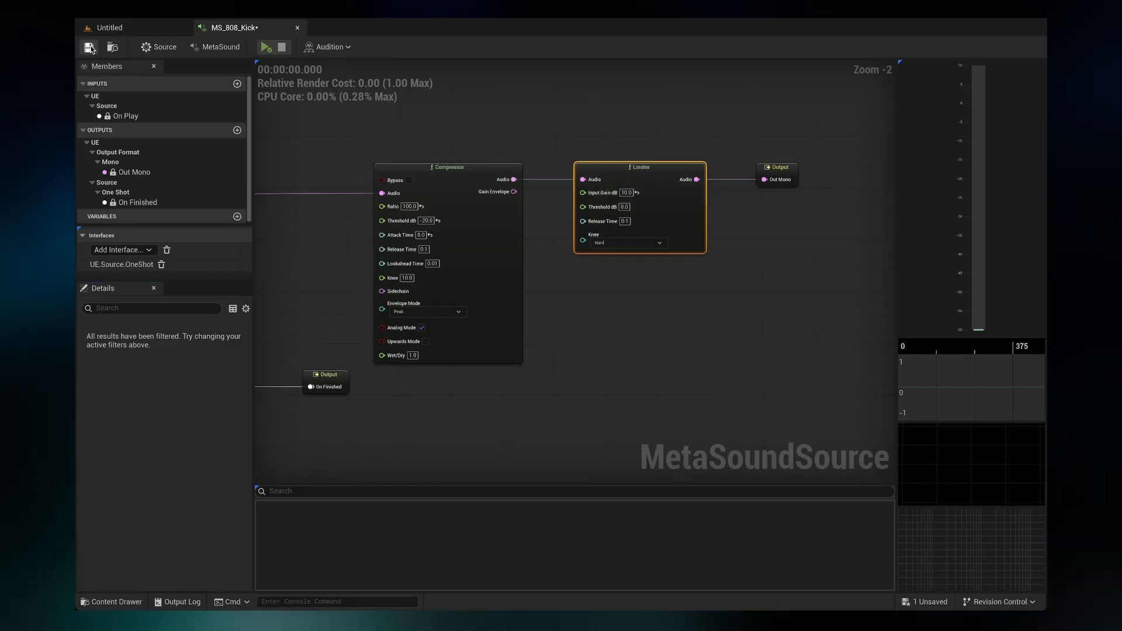
pyautogui.click(265, 47)
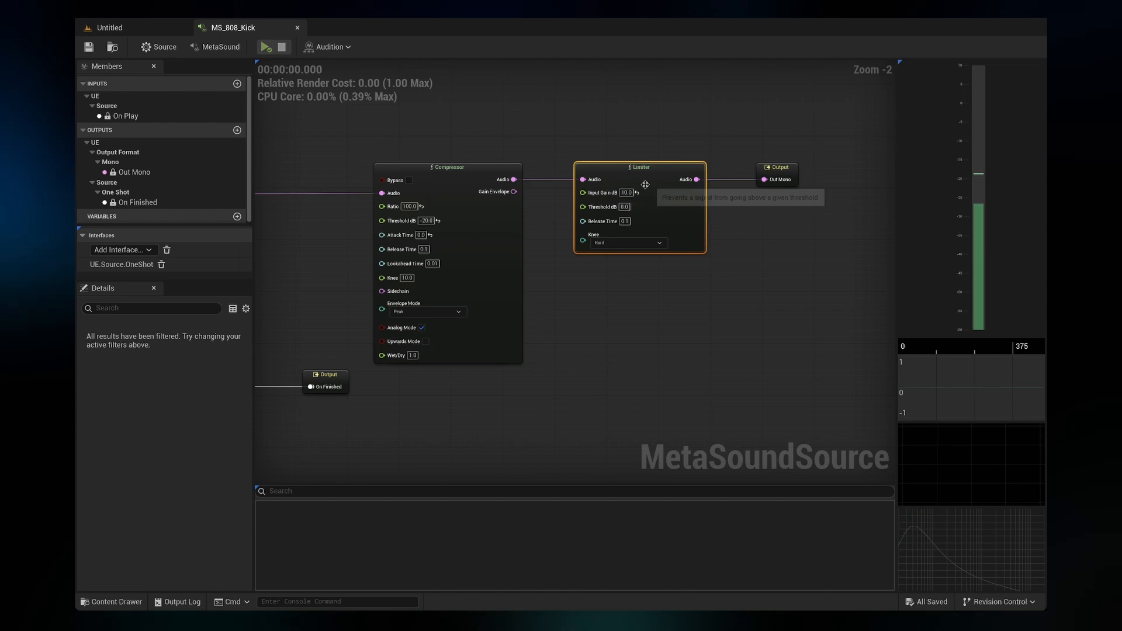
pyautogui.click(626, 192)
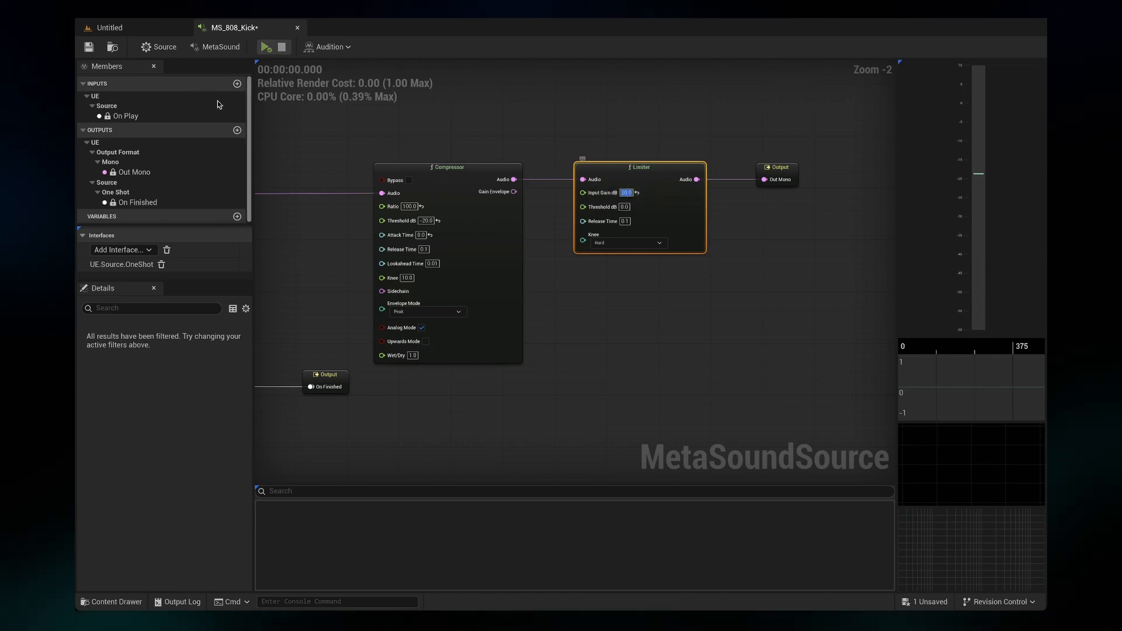
pyautogui.click(267, 48)
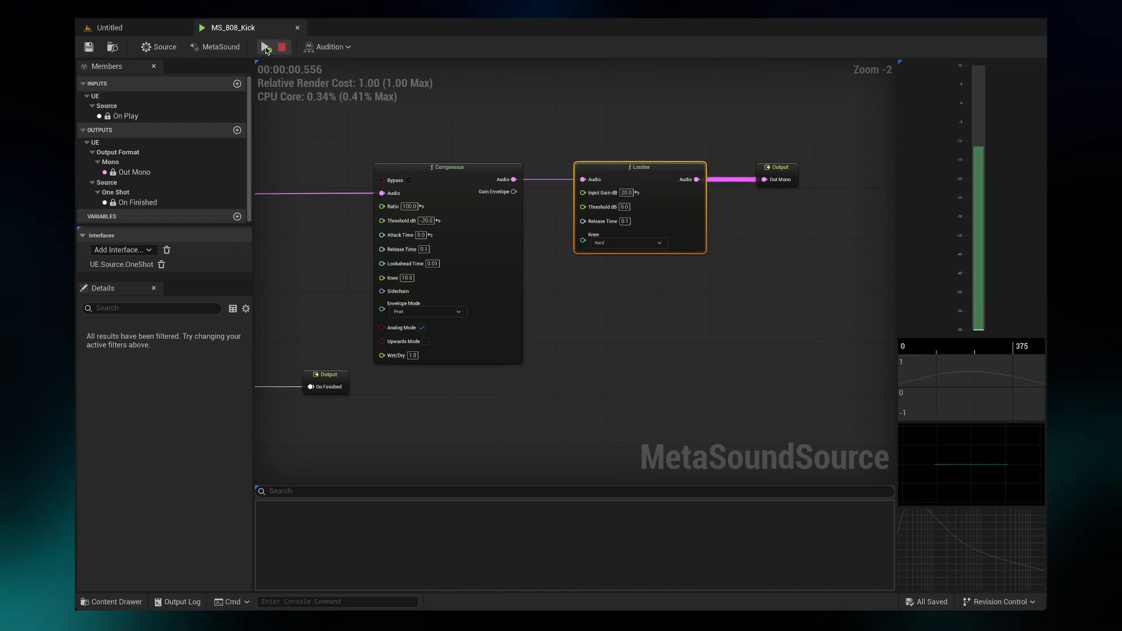
# Step: Set the Compressor's Release Time to 0.001 and audition the saved kick
pyautogui.moveTo(519, 305); pyautogui.dragTo(559, 302, button='right')
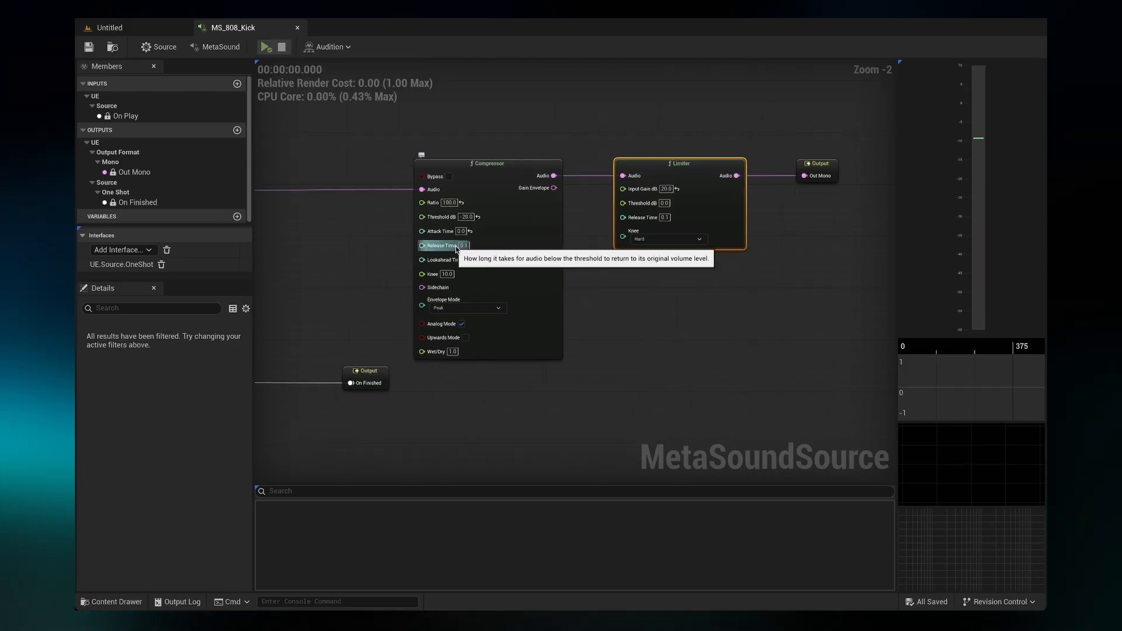
pyautogui.moveTo(470, 248)
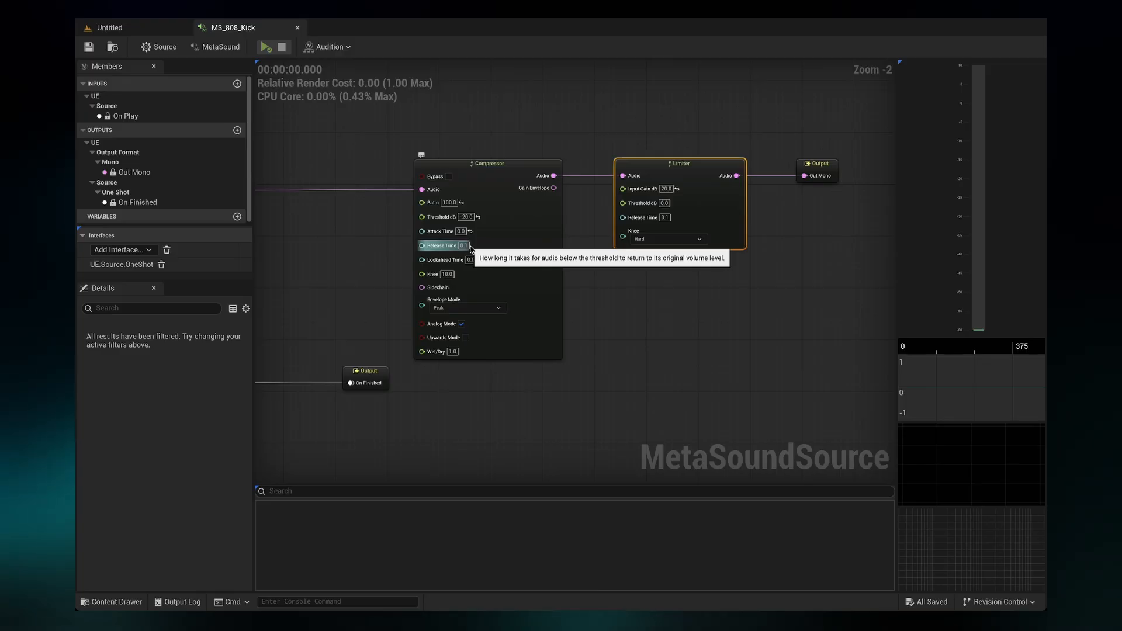
pyautogui.click(466, 246)
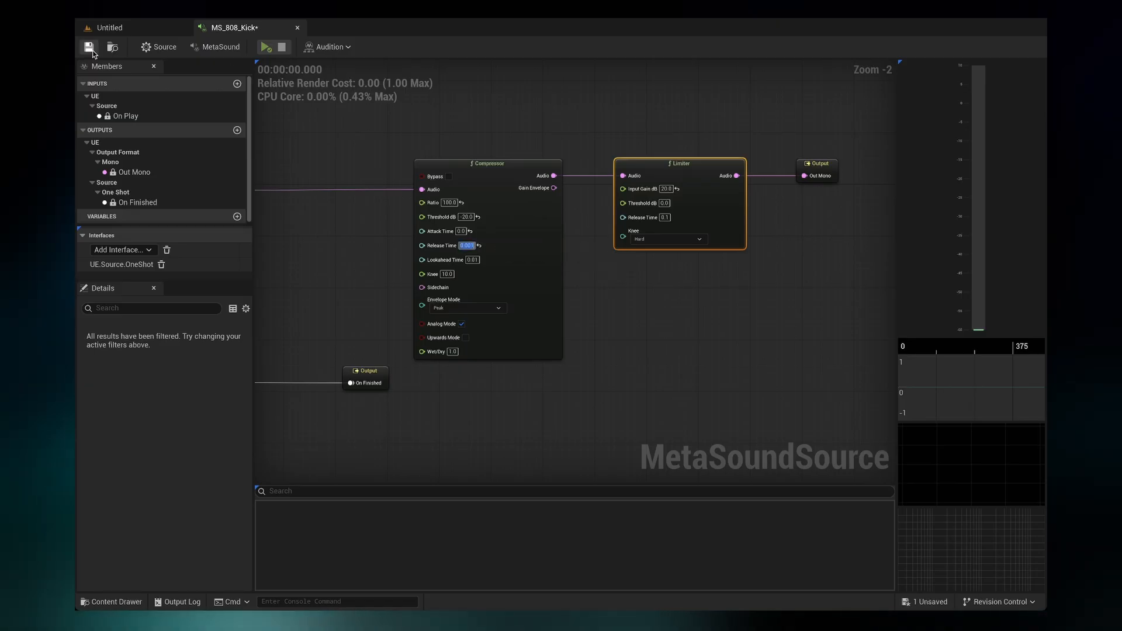
pyautogui.click(259, 47)
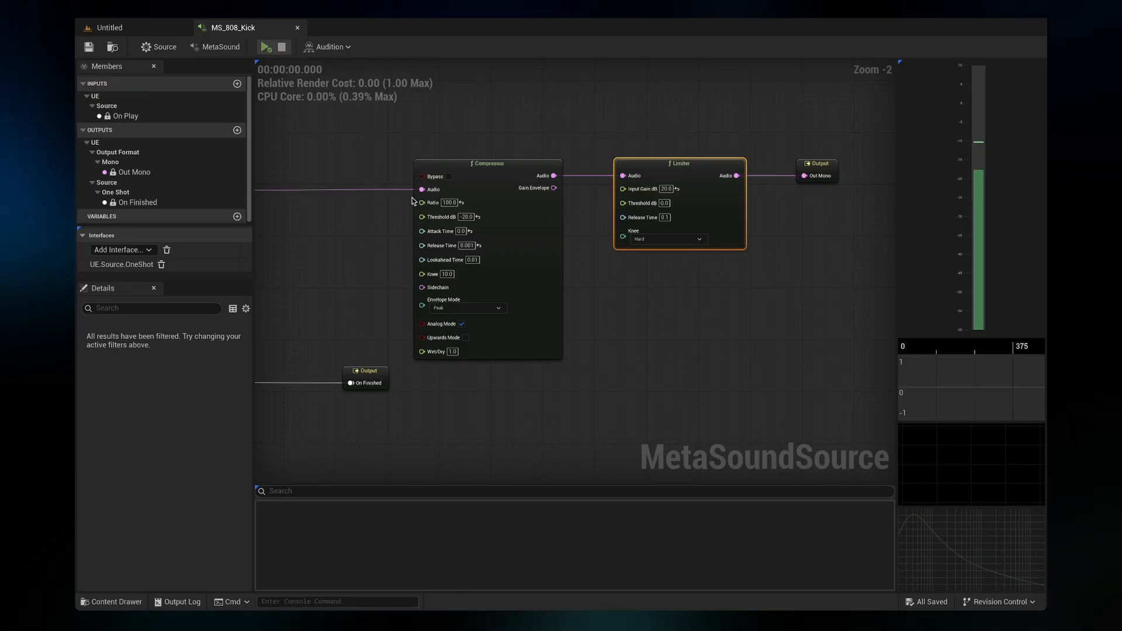
# Step: Set the Compressor's Release Time to 0.01, save, and play the kick briefly to compare it
pyautogui.write('0.01')
pyautogui.press('Return')
pyautogui.click(83, 45)
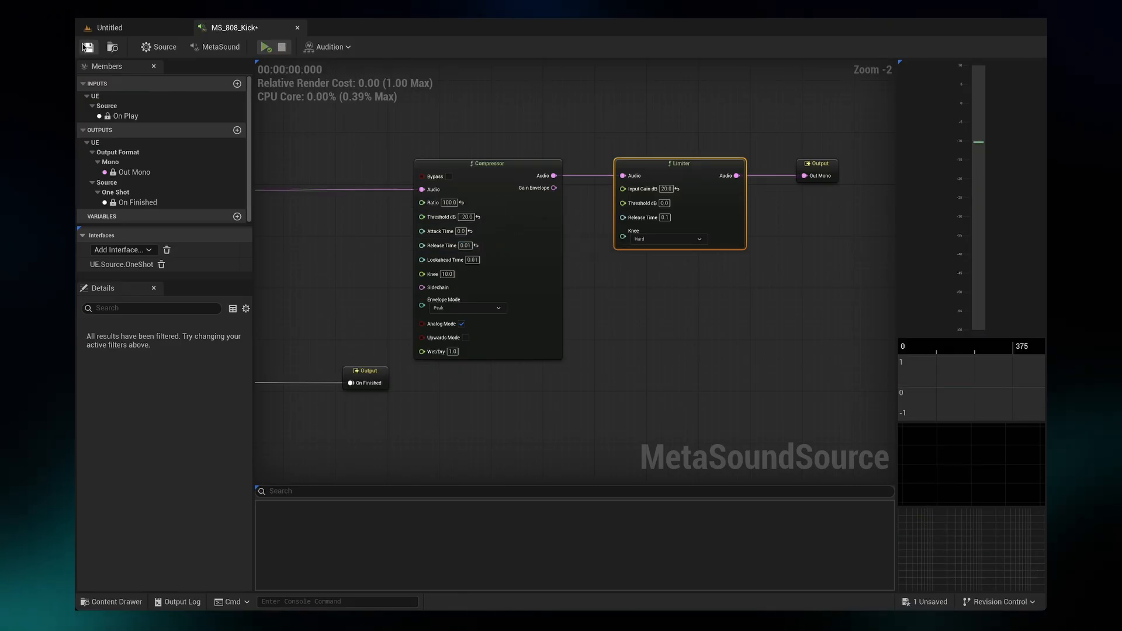
pyautogui.click(265, 47)
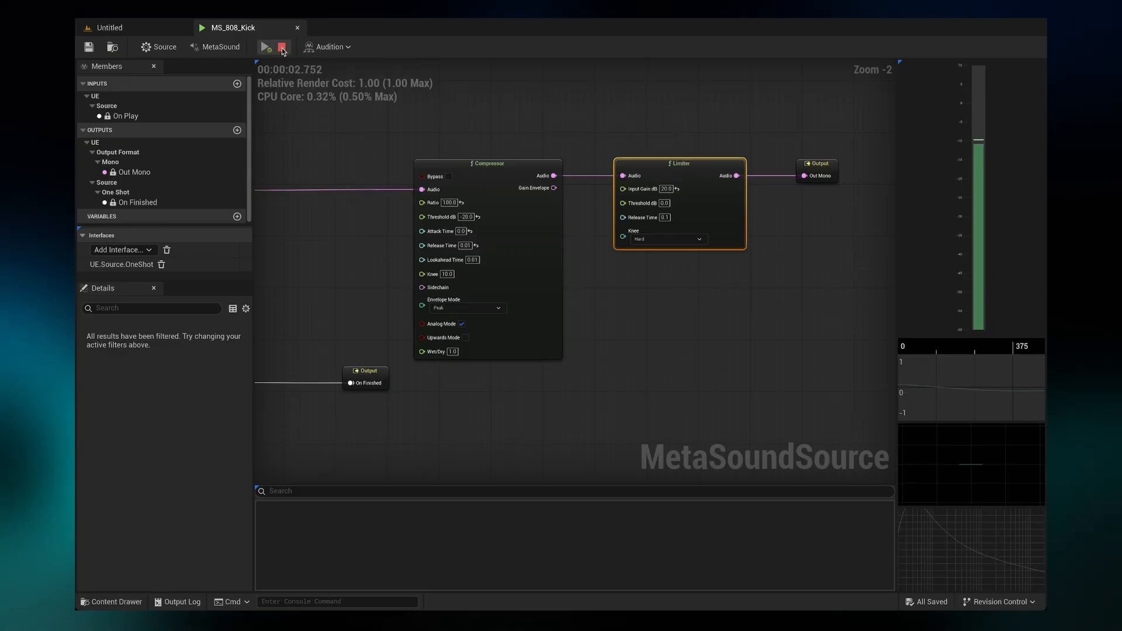
pyautogui.click(282, 49)
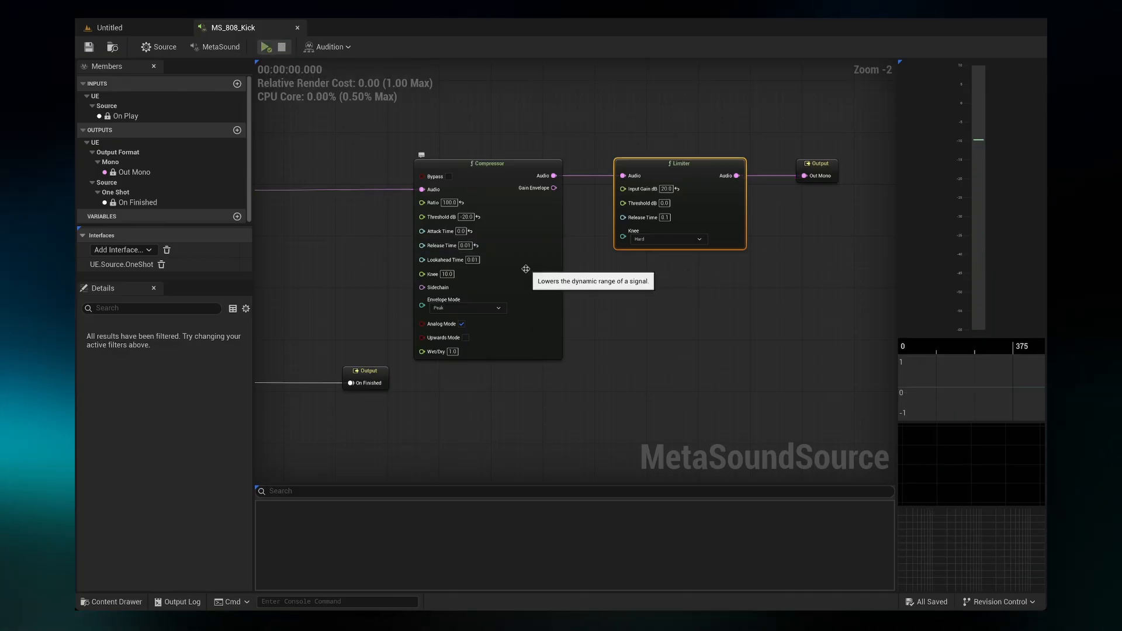
# Step: Set the Compressor's Lookahead Time and Knee to 0, keeping its Envelope Mode on Peak
pyautogui.click(472, 259)
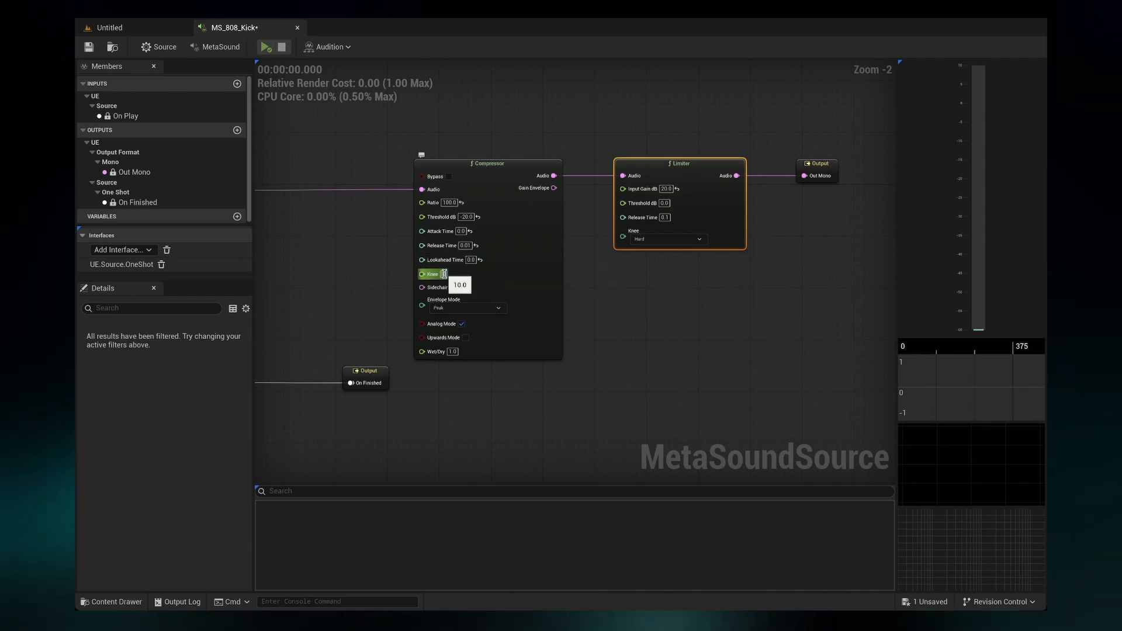
pyautogui.click(458, 310)
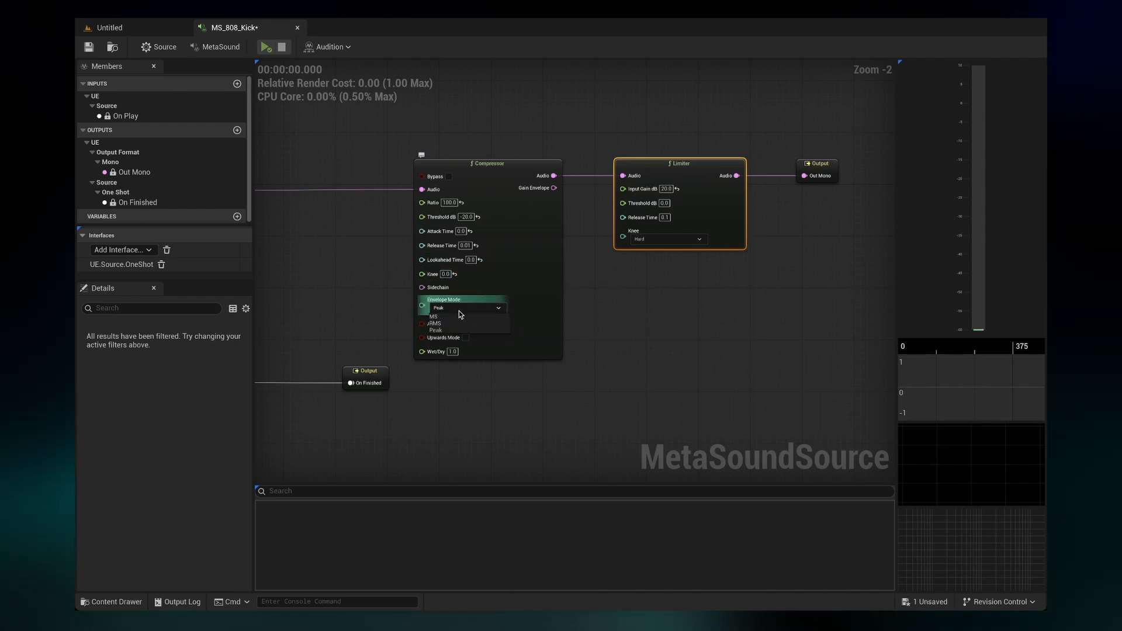
pyautogui.click(460, 329)
pyautogui.click(583, 328)
# Step: Save the MetaSound and play it to audition the compressed and limited kick
pyautogui.click(89, 46)
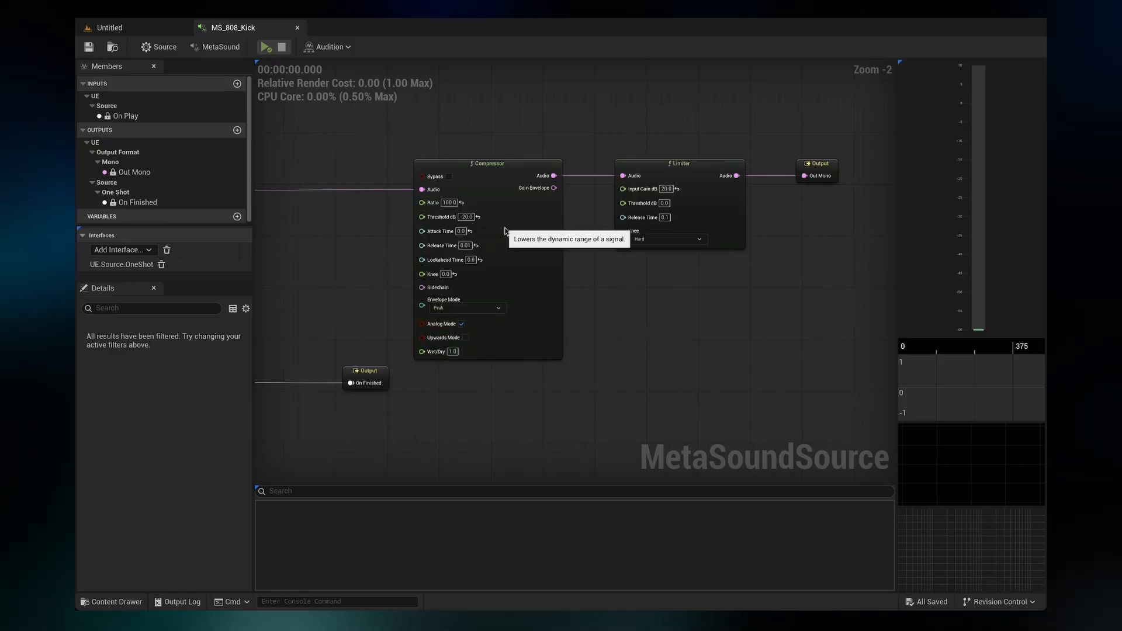
pyautogui.press('Home')
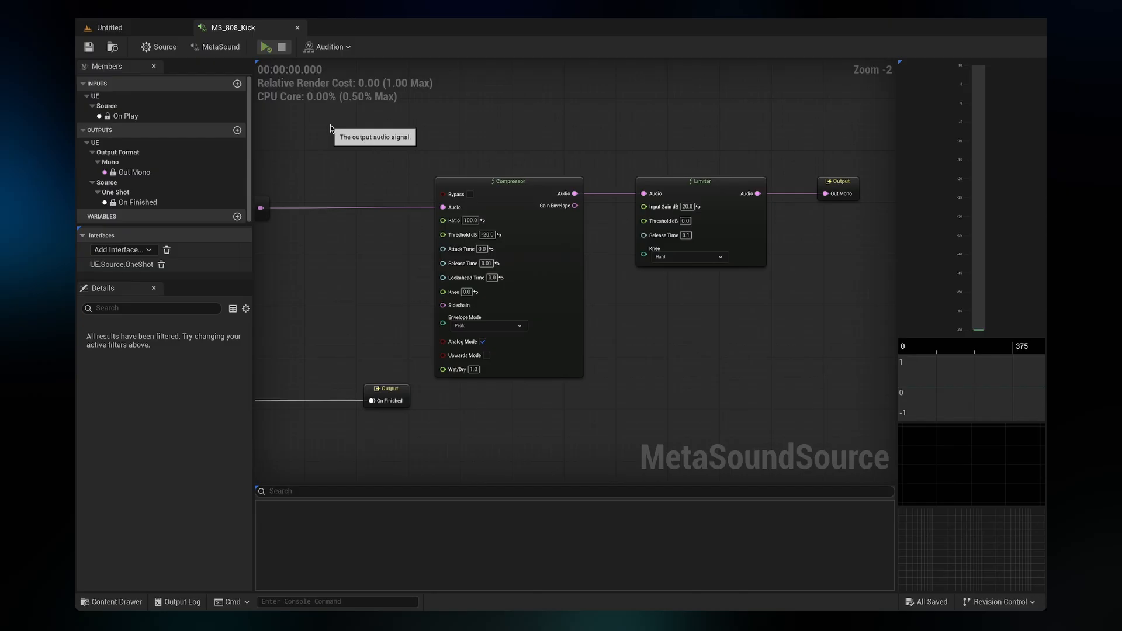
pyautogui.click(266, 46)
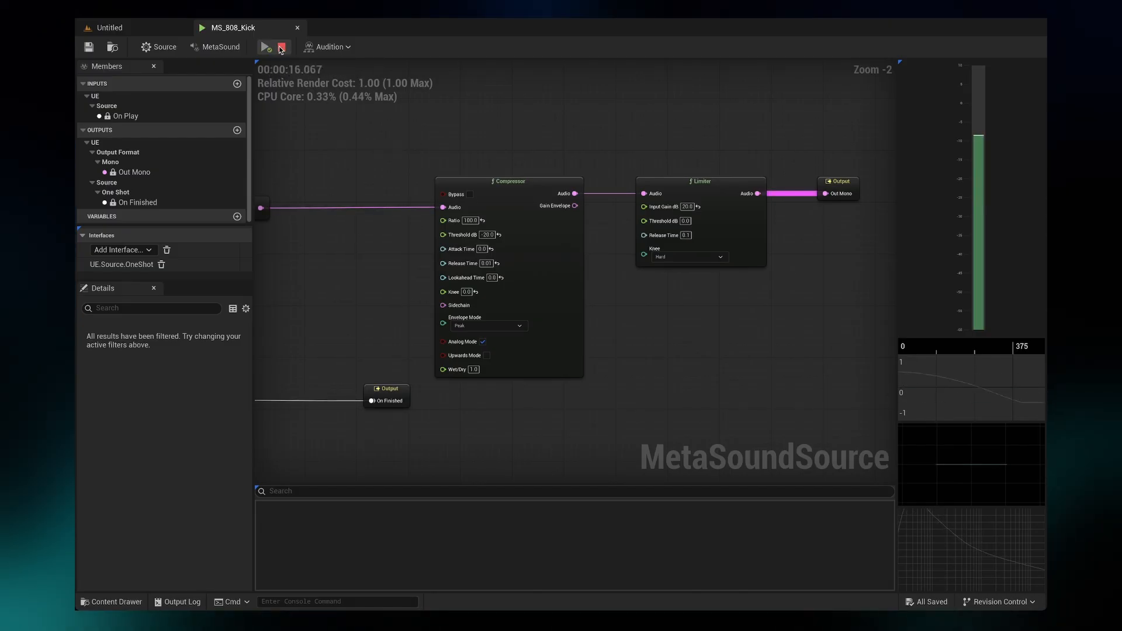
# Step: Promote the Compressor's Release Time to a graph input and place its knob node beside the Compressor
pyautogui.moveTo(385, 237); pyautogui.dragTo(419, 236, button='right')
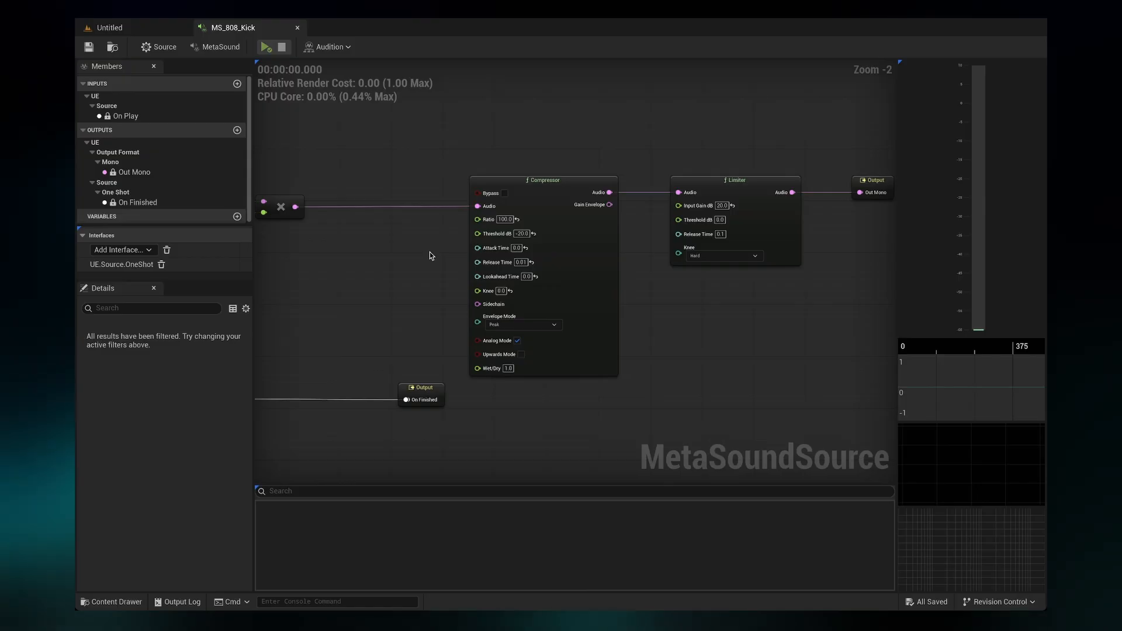
pyautogui.moveTo(476, 263)
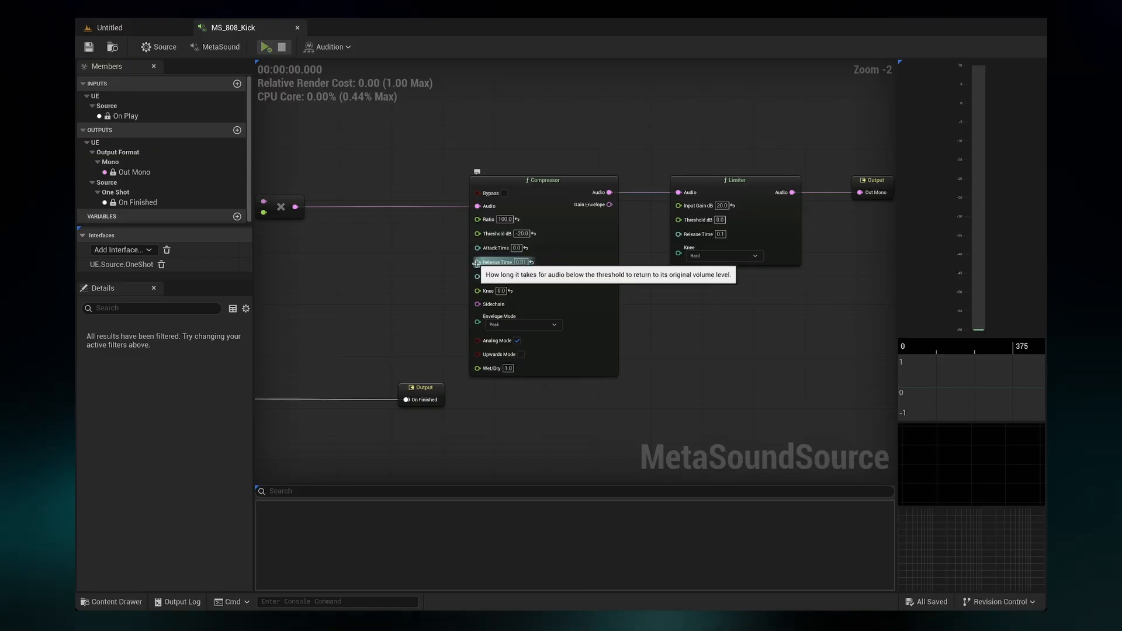
pyautogui.moveTo(477, 263); pyautogui.dragTo(429, 270)
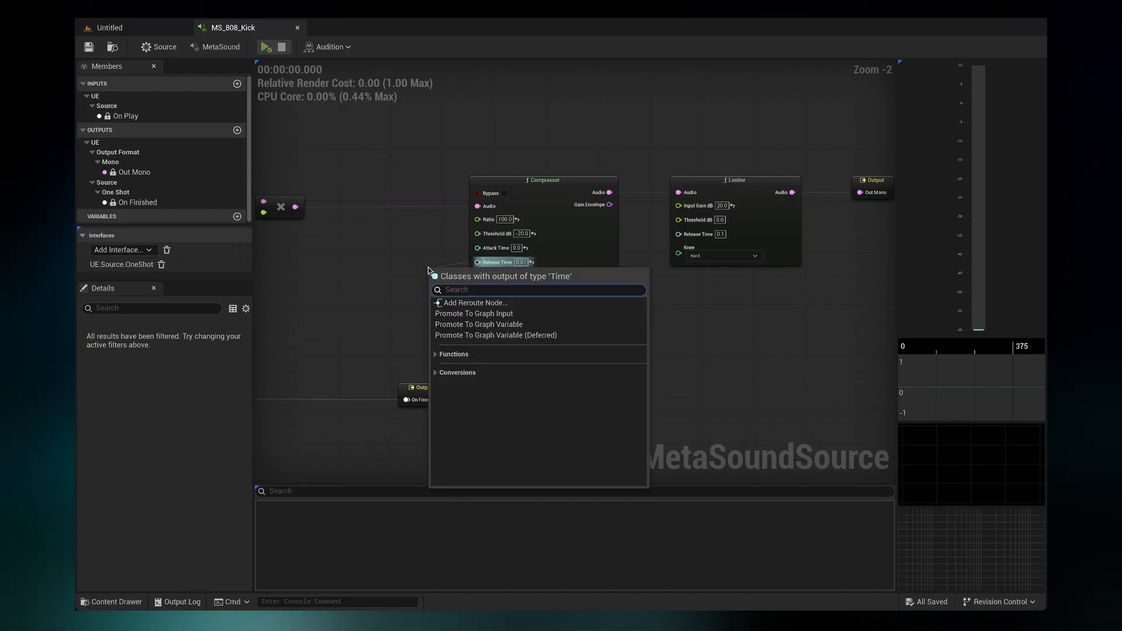
pyautogui.click(515, 313)
pyautogui.moveTo(461, 276); pyautogui.dragTo(436, 247)
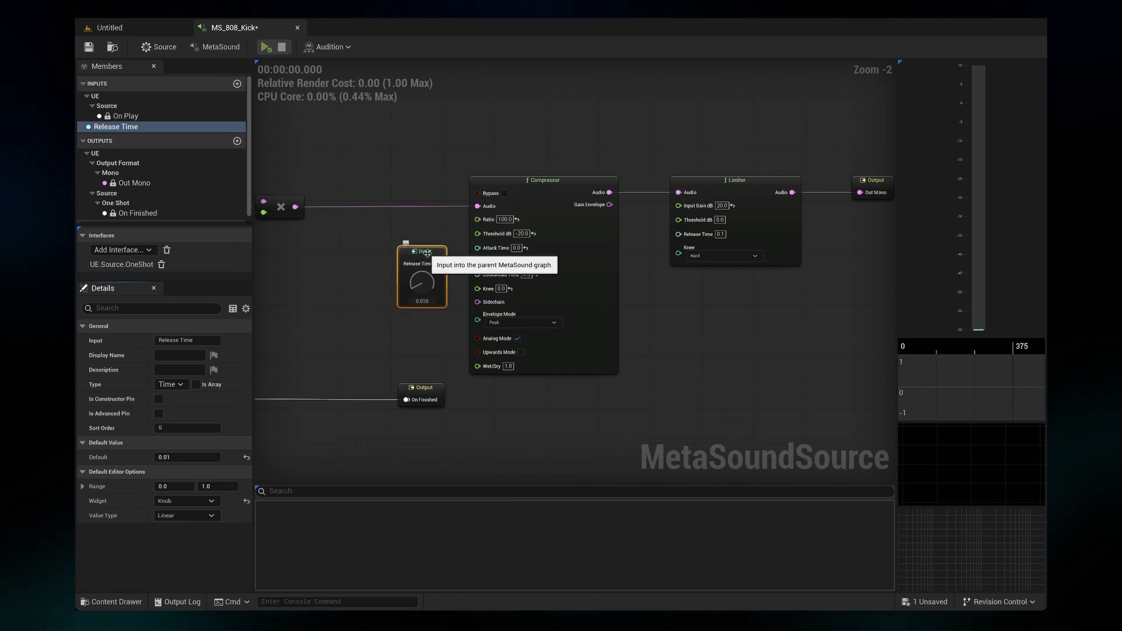
# Step: Turn the Release Time input knob up to 0.688, saving and playing the kick to hear longer release times
pyautogui.moveTo(425, 282); pyautogui.dragTo(443, 237)
pyautogui.click(88, 47)
pyautogui.click(264, 47)
pyautogui.moveTo(426, 284); pyautogui.dragTo(424, 255)
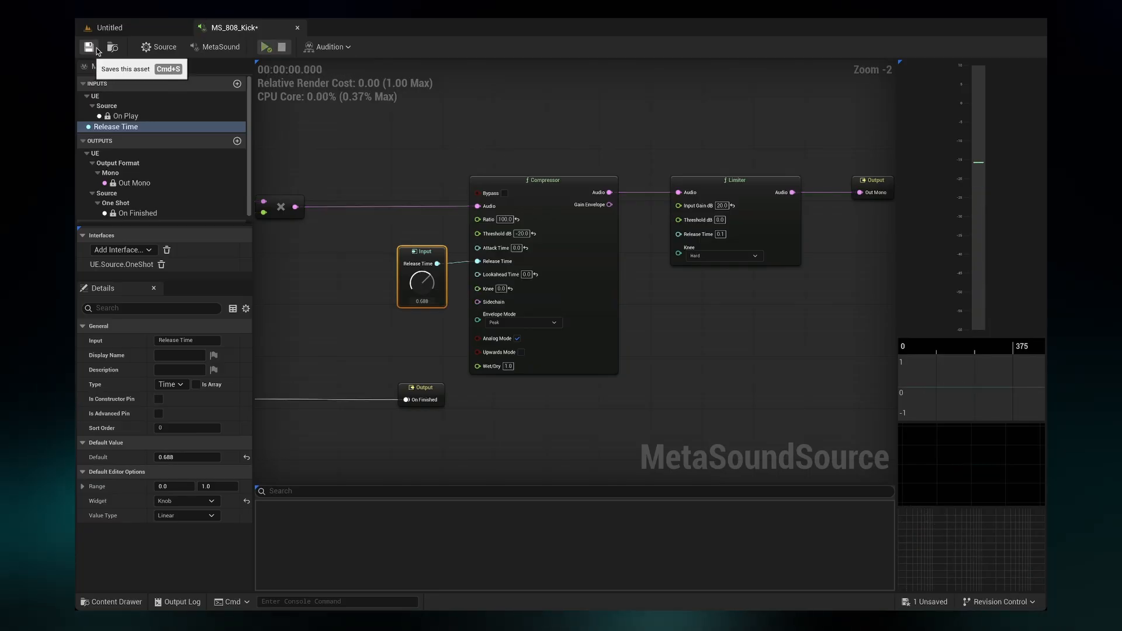
pyautogui.click(266, 47)
# Step: Set the Release Time input's default value to 0.002 and the upper limit of its range to 0.01
pyautogui.moveTo(424, 279); pyautogui.dragTo(410, 328)
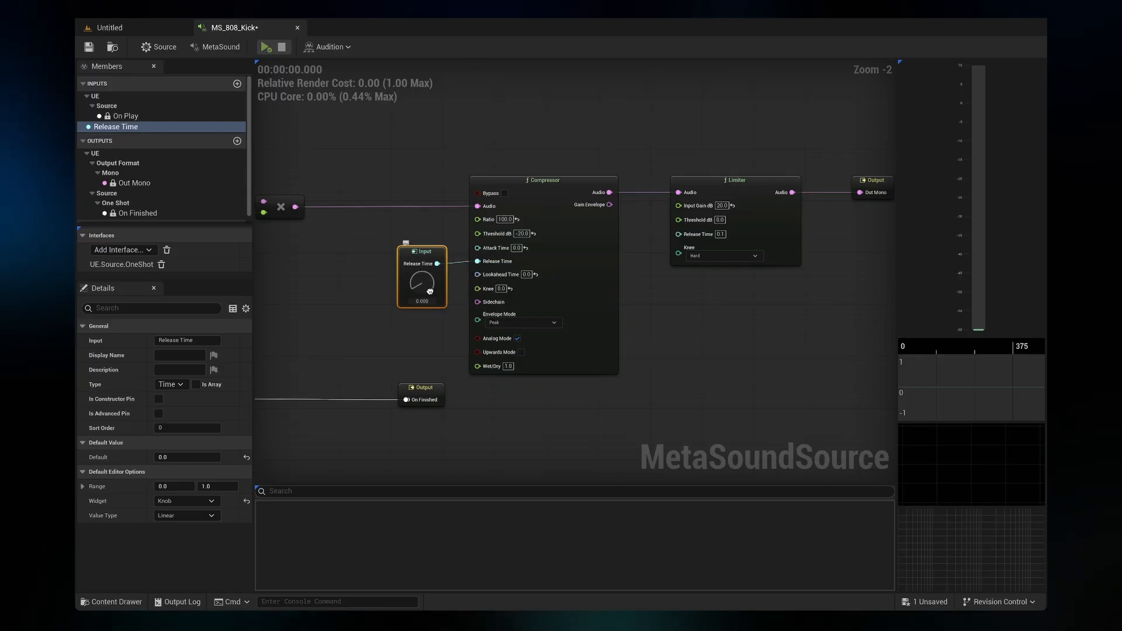
pyautogui.write('0.002')
pyautogui.press('Return')
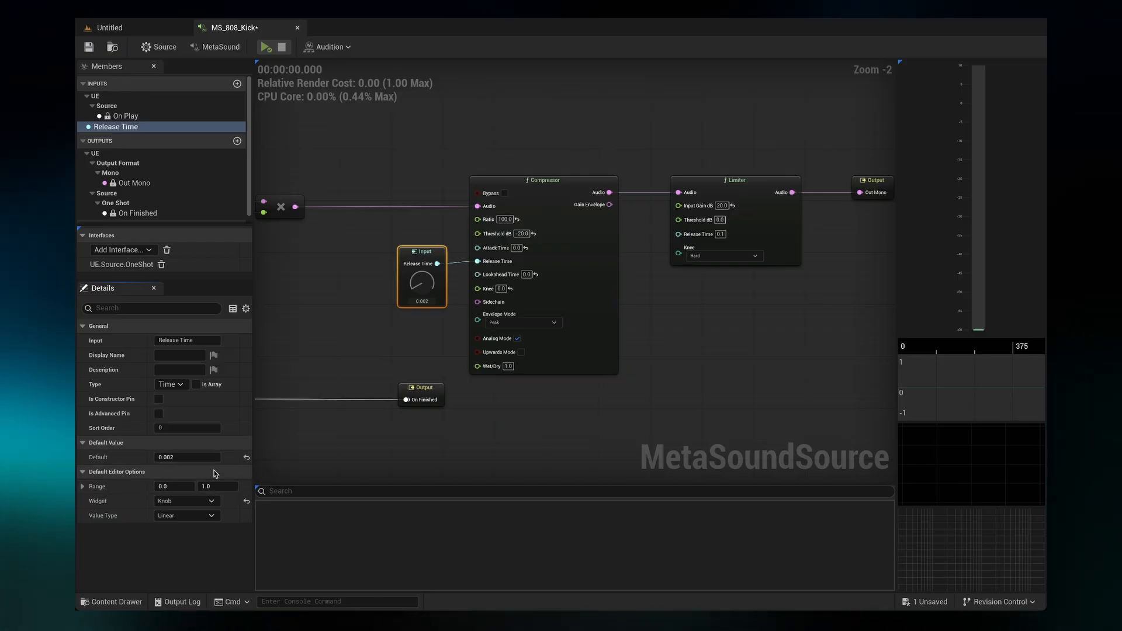
pyautogui.click(221, 486)
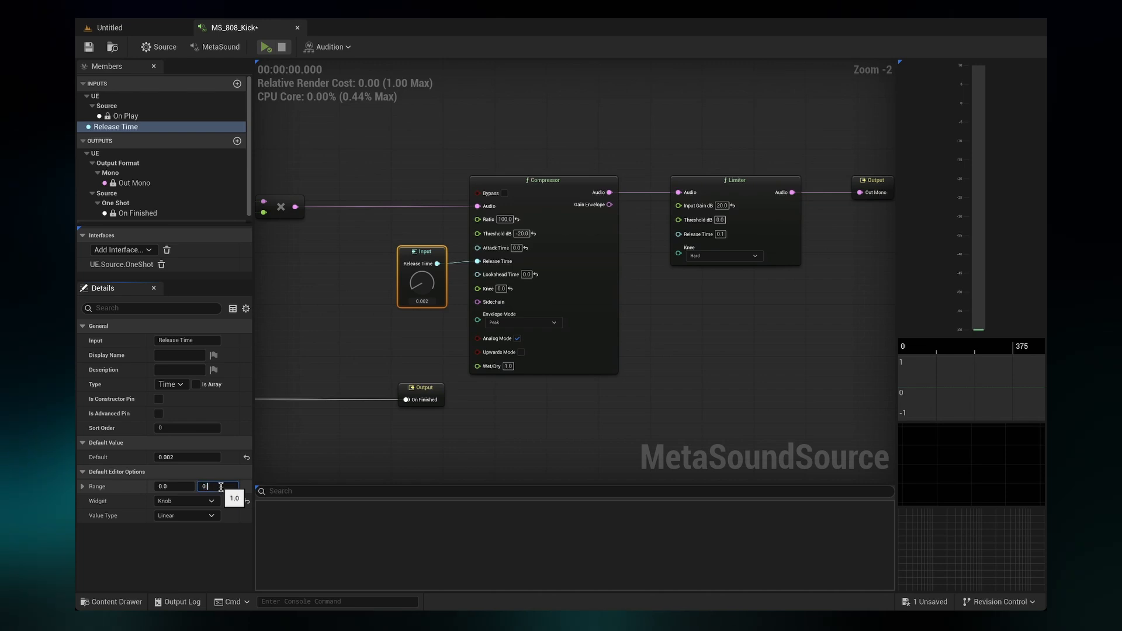
pyautogui.press('Return')
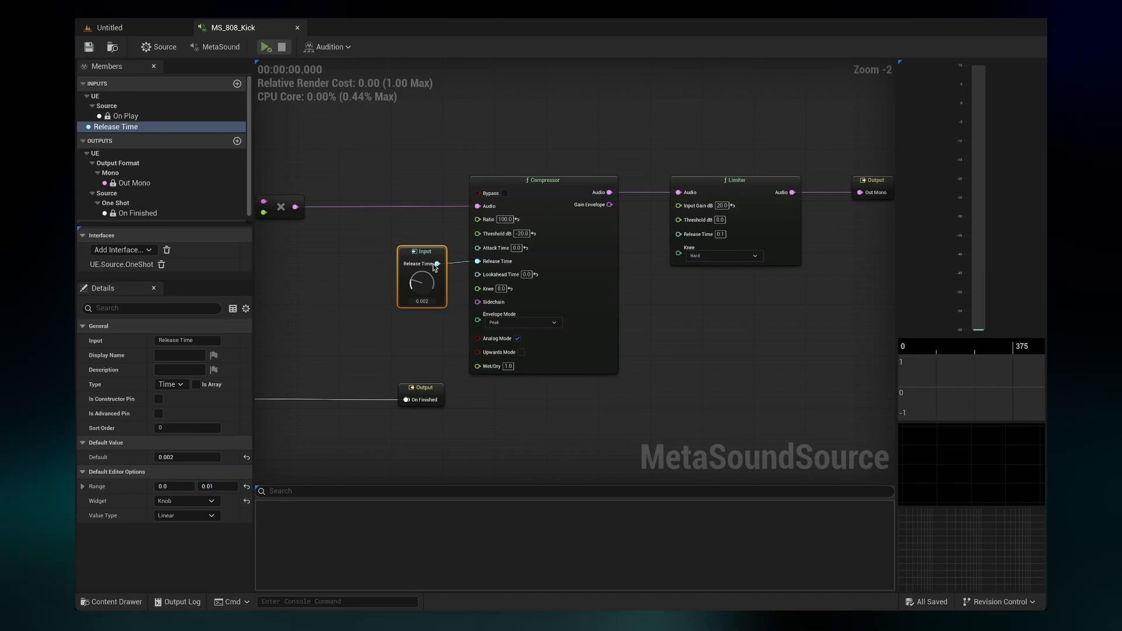
# Step: Raise the Release Time knob in stages to 0.00696, replaying the kick to audition the changes
pyautogui.click(266, 48)
pyautogui.click(266, 52)
pyautogui.moveTo(421, 283); pyautogui.dragTo(425, 265)
pyautogui.press('space')
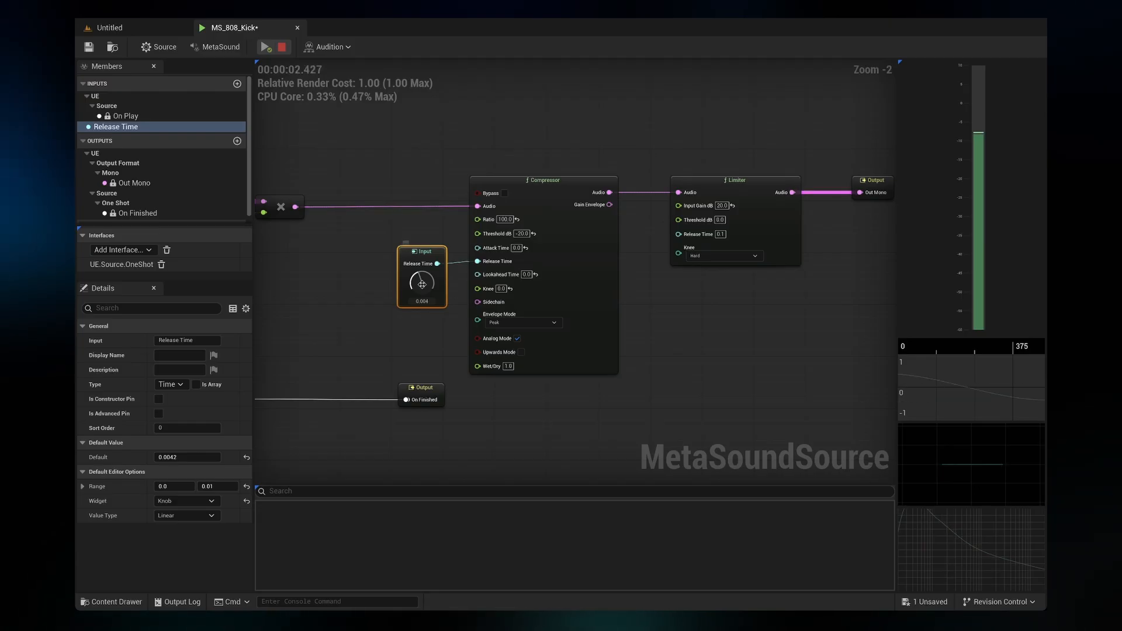
pyautogui.moveTo(422, 284); pyautogui.dragTo(425, 267)
pyautogui.click(263, 45)
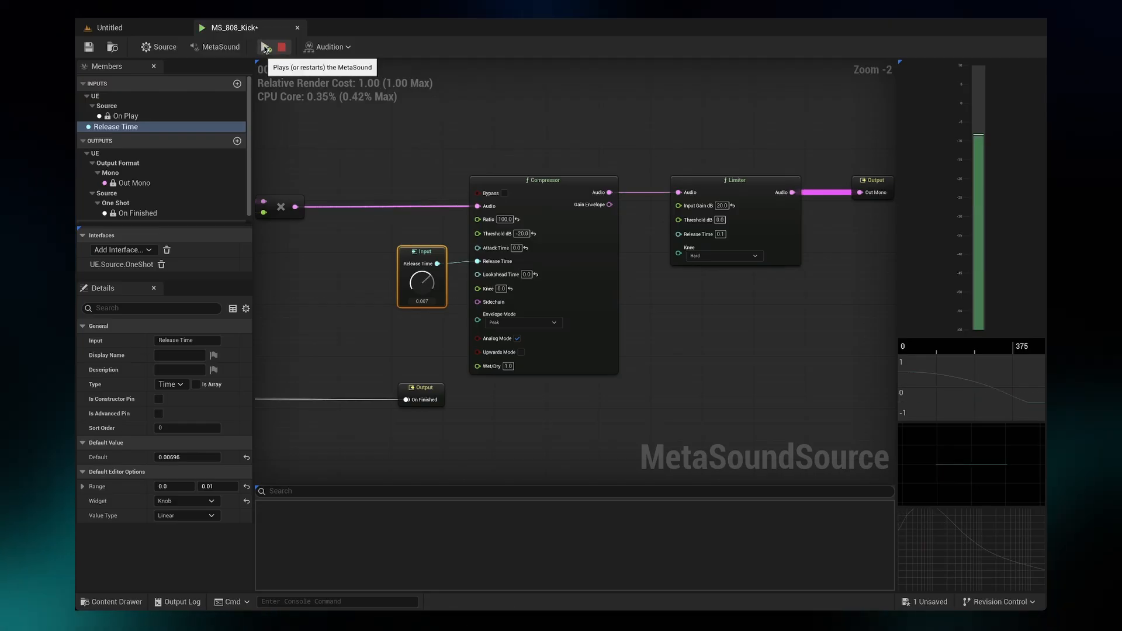
pyautogui.click(367, 132)
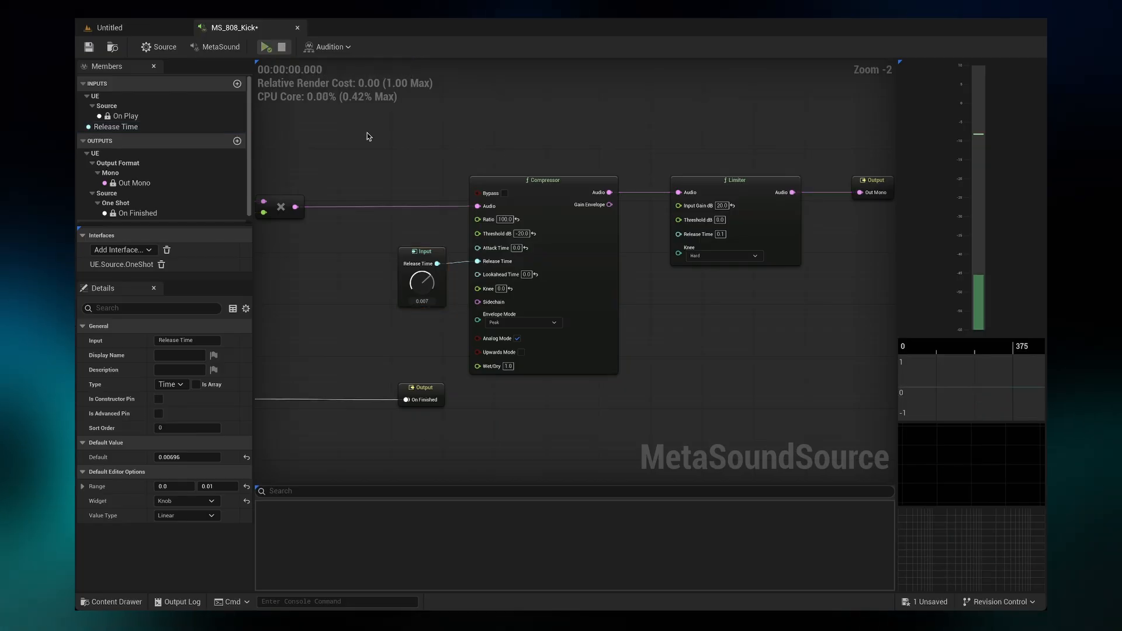
# Step: Group the pitch AD Envelope and Map Range nodes in a comment box titled "Pitch Modulation"
pyautogui.scroll(-2, 367, 132)
pyautogui.moveTo(367, 132); pyautogui.dragTo(636, 144, button='right')
pyautogui.moveTo(470, 193); pyautogui.dragTo(601, 185, button='right')
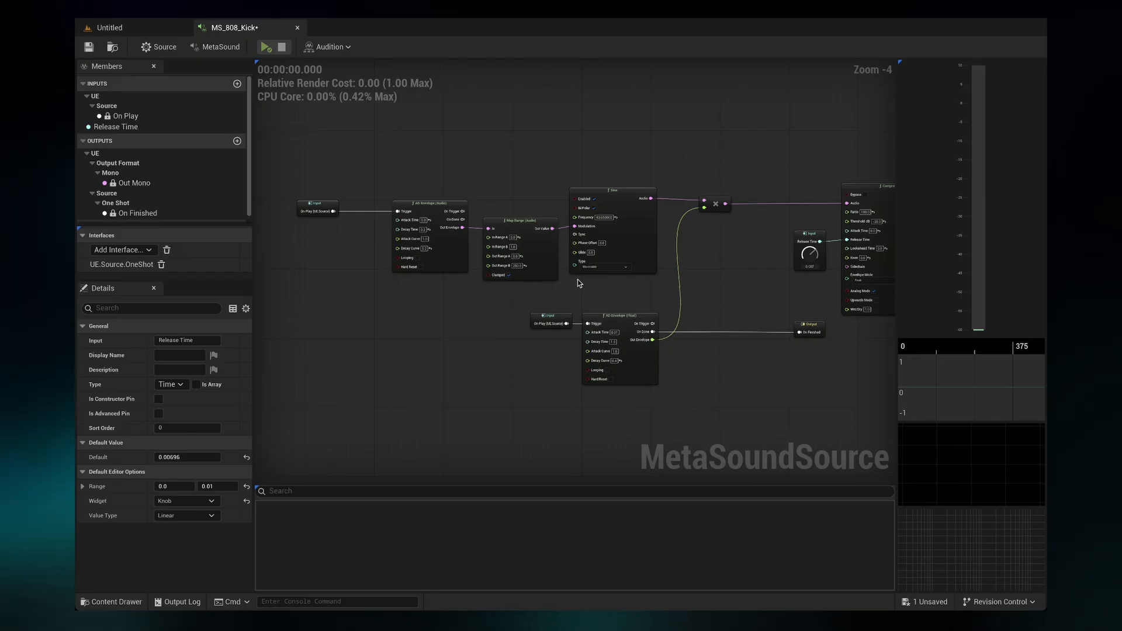
pyautogui.moveTo(394, 166); pyautogui.dragTo(555, 280)
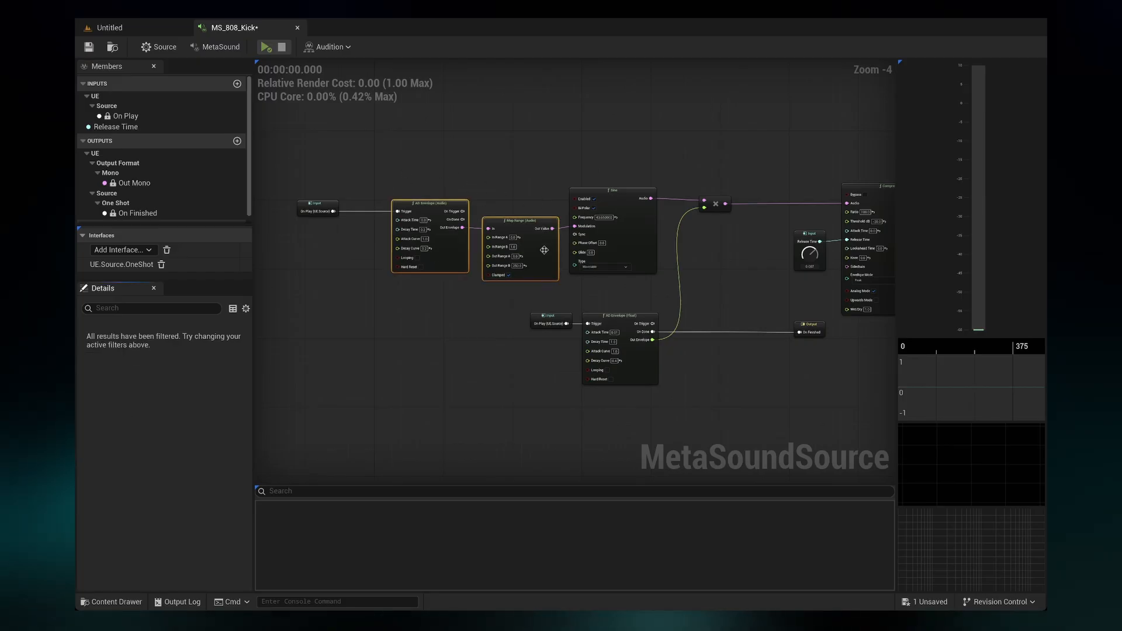
pyautogui.moveTo(542, 222); pyautogui.dragTo(527, 222)
pyautogui.press('c')
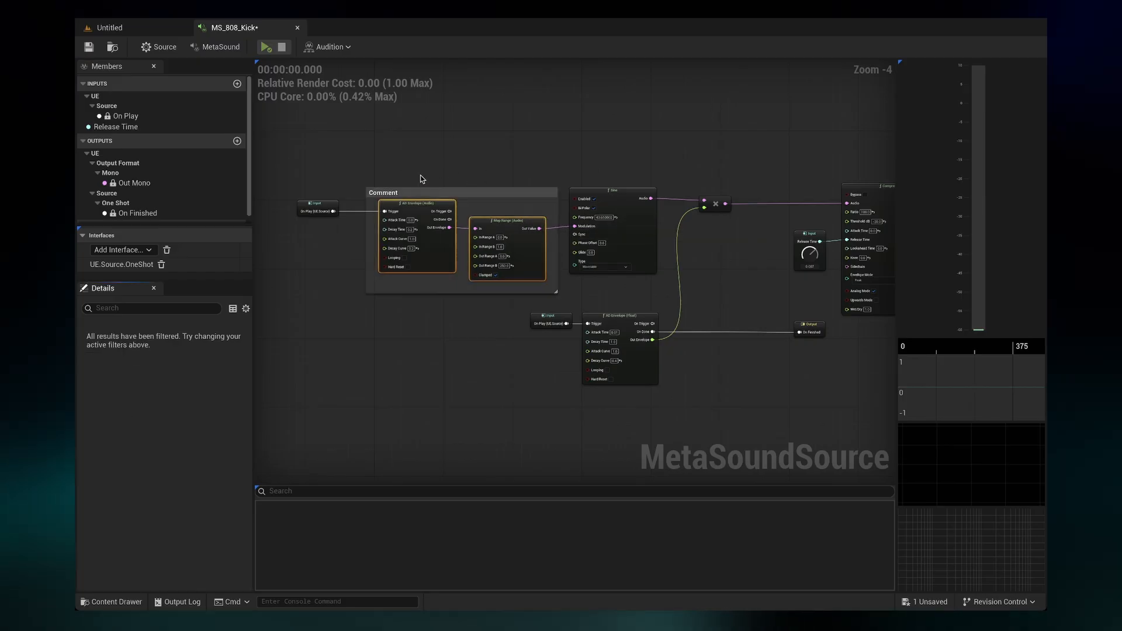
pyautogui.doubleClick(401, 193)
pyautogui.write('Pitch Modulation')
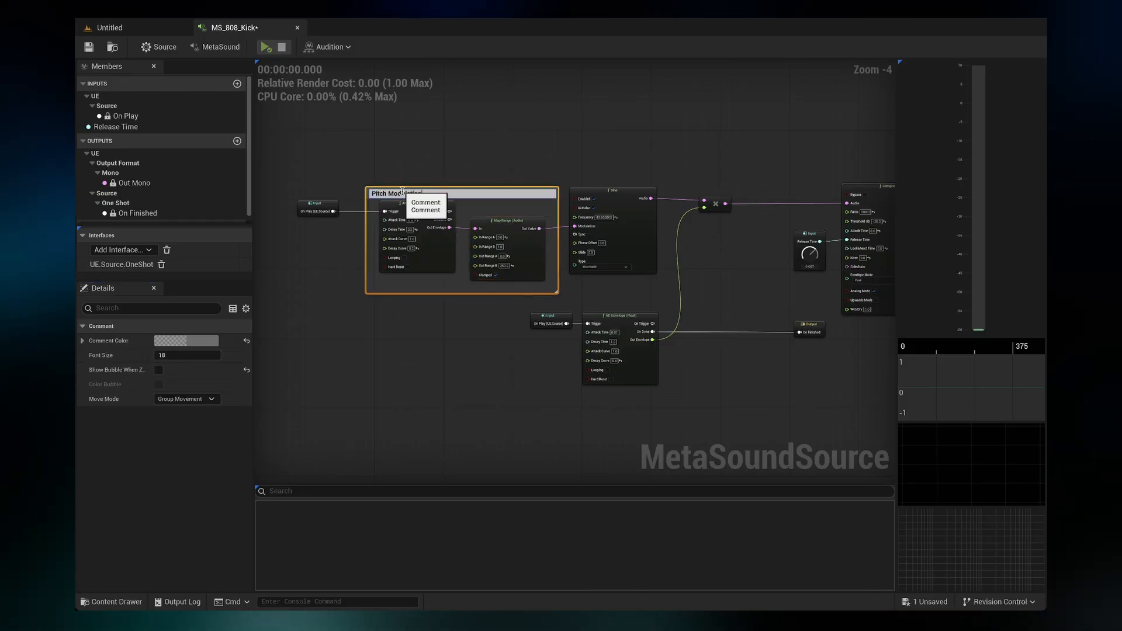
pyautogui.press('Return')
# Step: Move the volume envelope nodes lower and group the On Play input and AD Envelope (Float) in a comment titled "Amp Modulation"
pyautogui.moveTo(455, 348); pyautogui.dragTo(366, 352, button='right')
pyautogui.moveTo(396, 311); pyautogui.dragTo(711, 408)
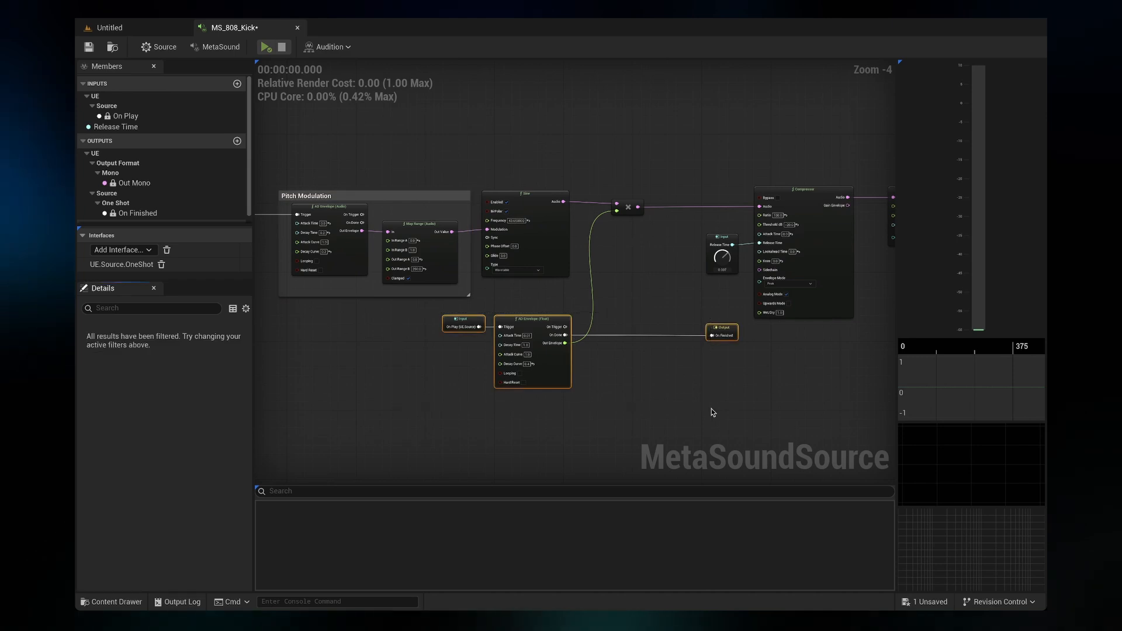
pyautogui.moveTo(548, 315); pyautogui.dragTo(548, 367)
pyautogui.moveTo(550, 400); pyautogui.dragTo(547, 355, button='right')
pyautogui.moveTo(410, 300); pyautogui.dragTo(587, 389)
pyautogui.press('c')
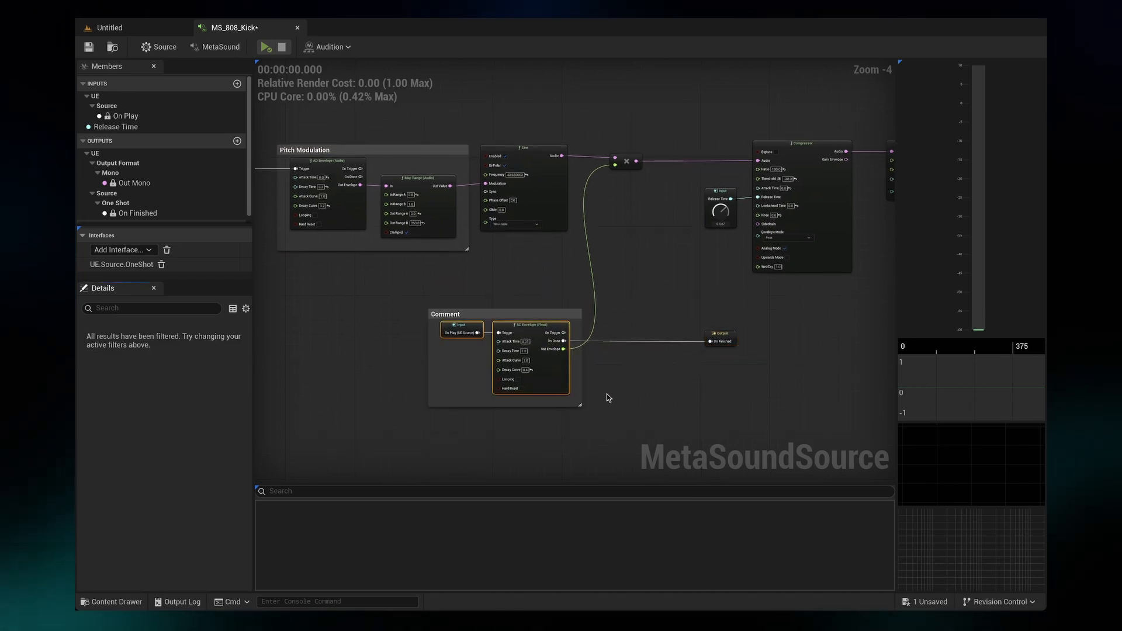
pyautogui.doubleClick(458, 316)
pyautogui.write('Amp')
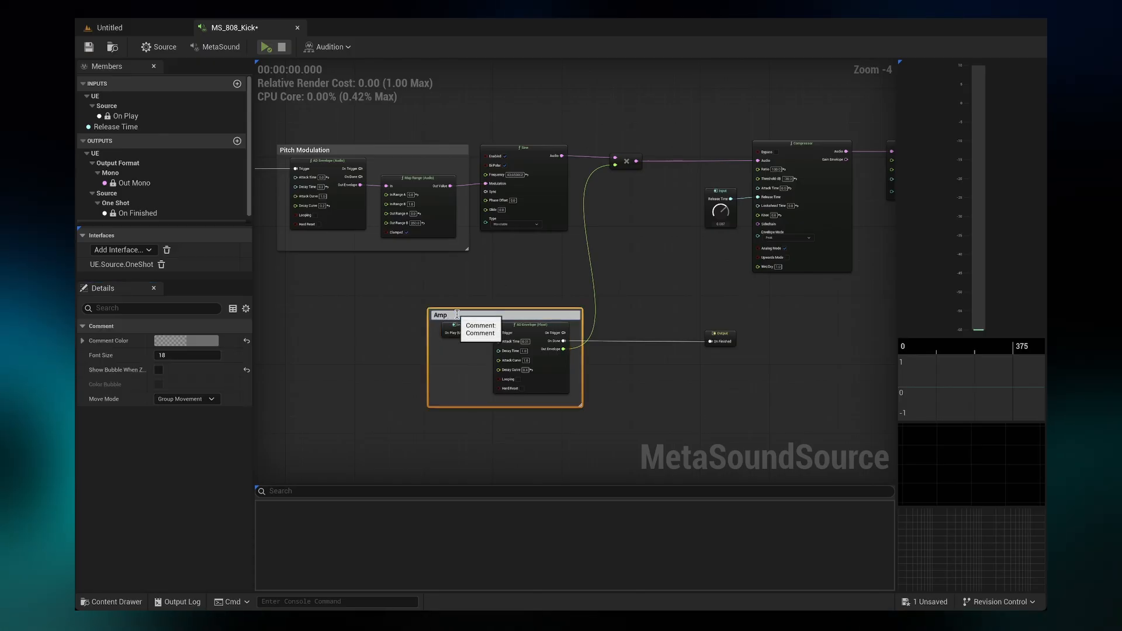
pyautogui.write(' Modulation')
pyautogui.press('Return')
# Step: Group the Release Time knob and Compressor nodes in a comment box titled "Distortion"
pyautogui.moveTo(611, 310); pyautogui.dragTo(404, 338, button='right')
pyautogui.moveTo(474, 164); pyautogui.dragTo(670, 329)
pyautogui.press('c')
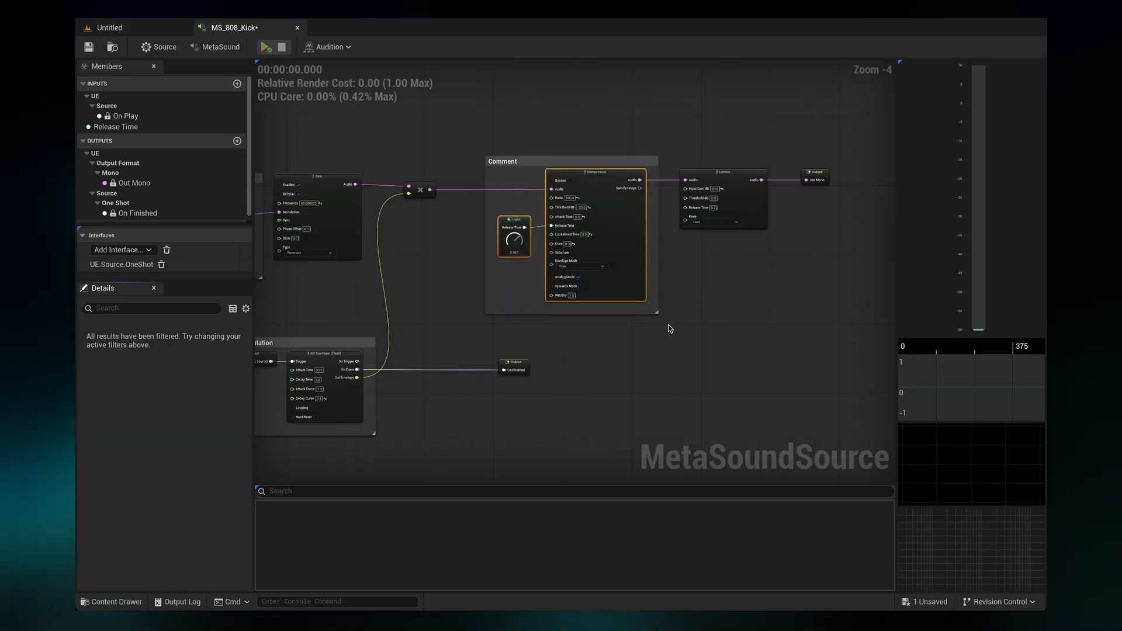
pyautogui.click(517, 163)
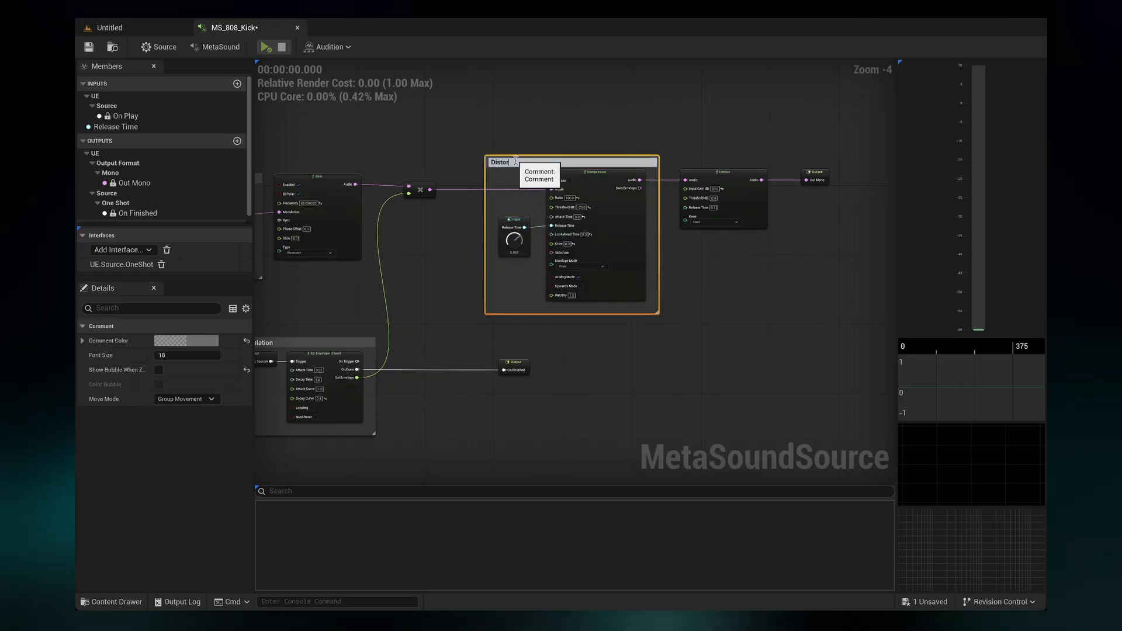
pyautogui.press('Return')
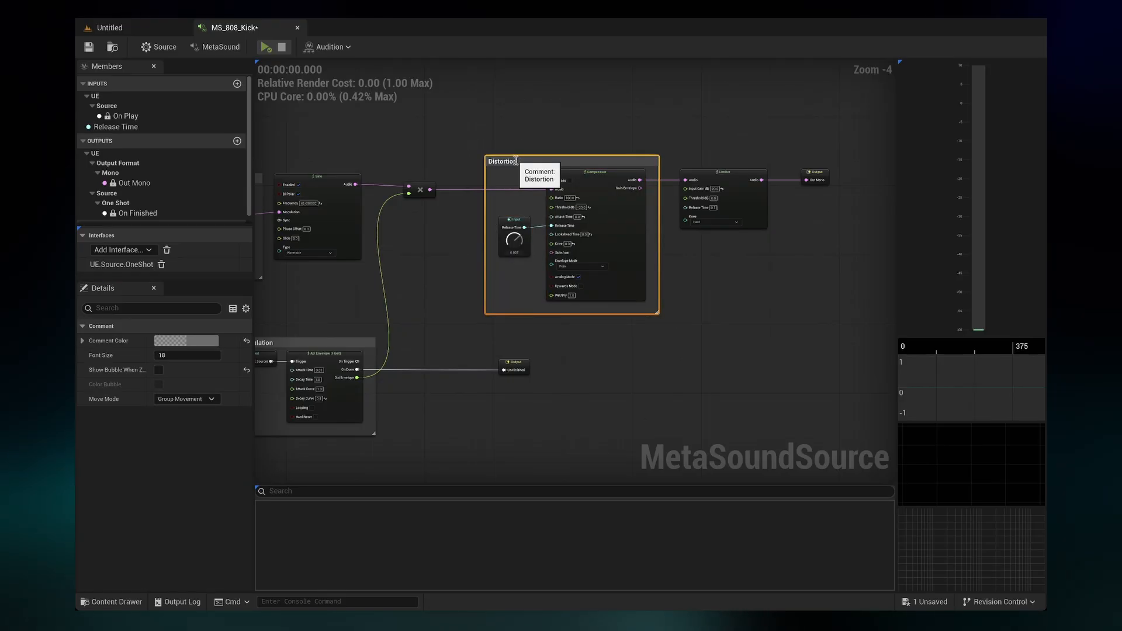
# Step: Rename the Release Time graph input to "Tone" and save the MetaSound
pyautogui.click(514, 221)
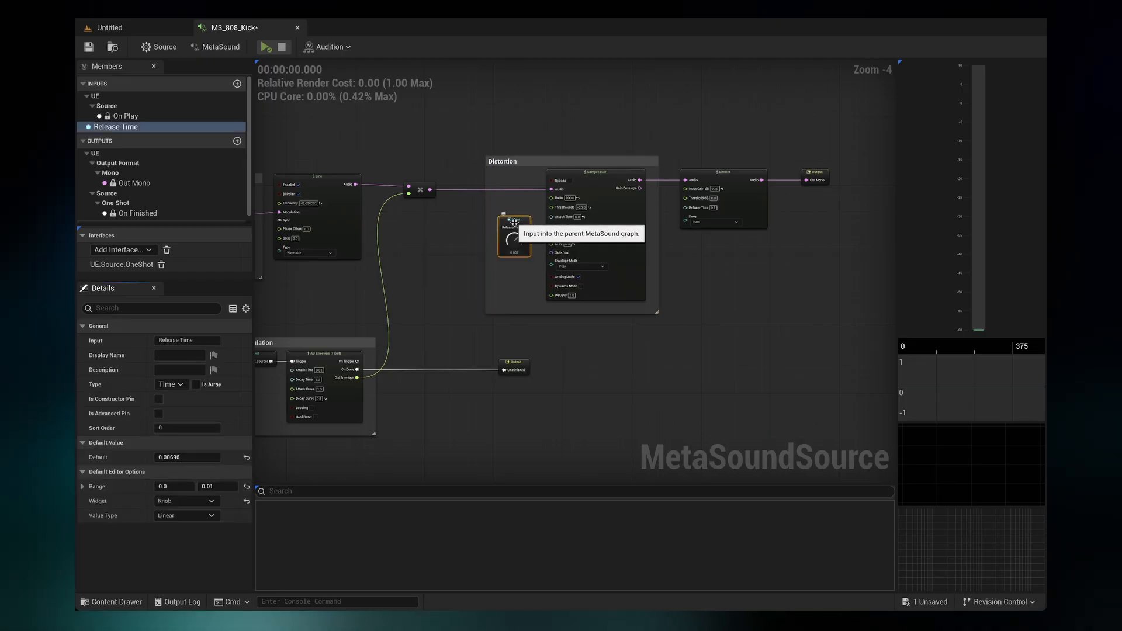
pyautogui.rightClick(134, 127)
pyautogui.click(153, 164)
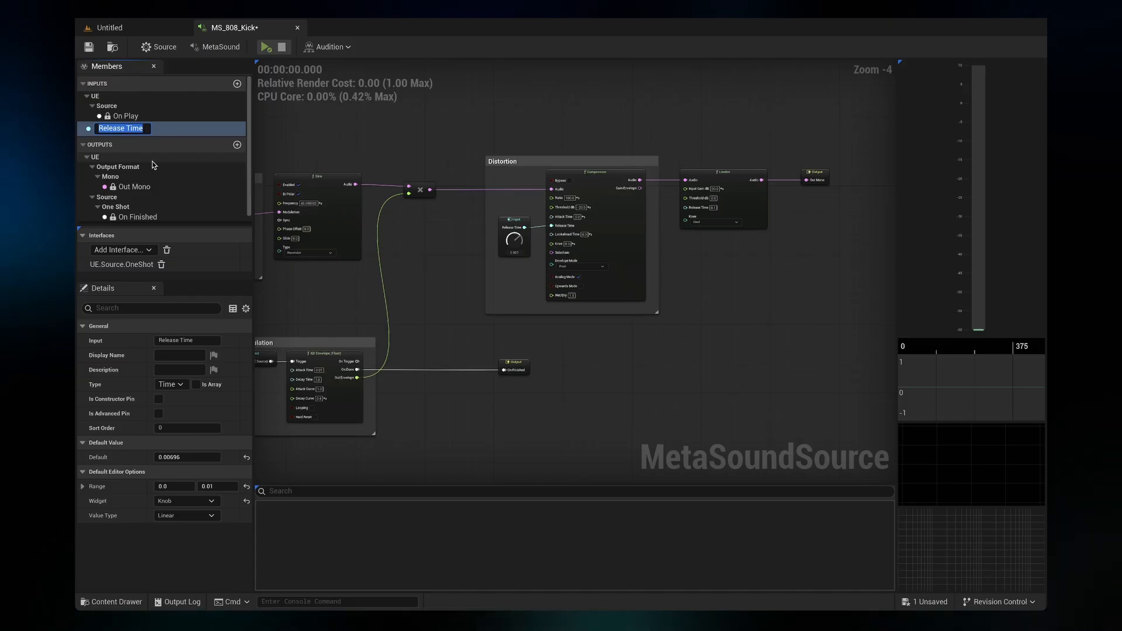
pyautogui.write('D')
pyautogui.press('BackSpace')
pyautogui.write('Tone')
pyautogui.press('Return')
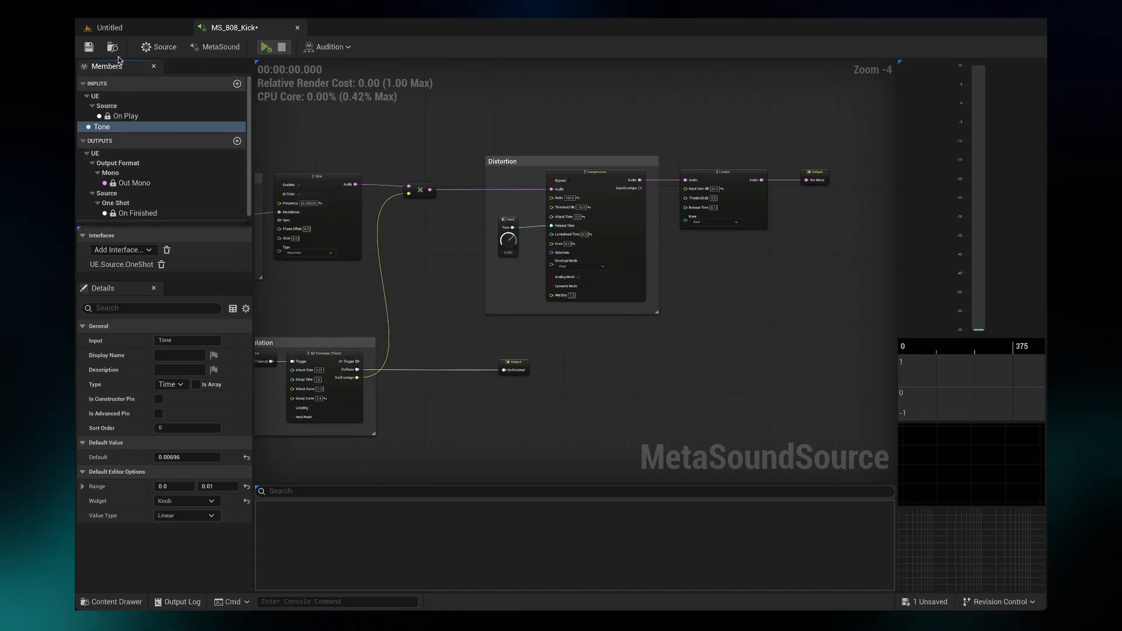
# Step: Play the kick, raise the Tone knob to 0.00868, and replay the sound several times to audition it
pyautogui.scroll(1, 488, 274)
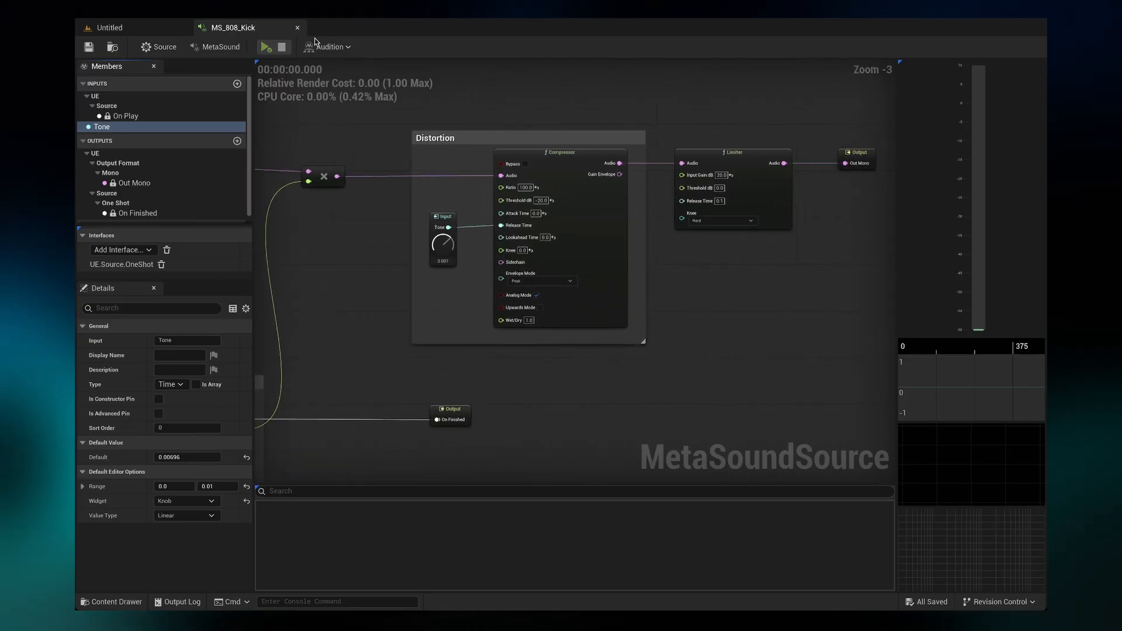
pyautogui.click(264, 48)
pyautogui.moveTo(444, 243); pyautogui.dragTo(446, 241)
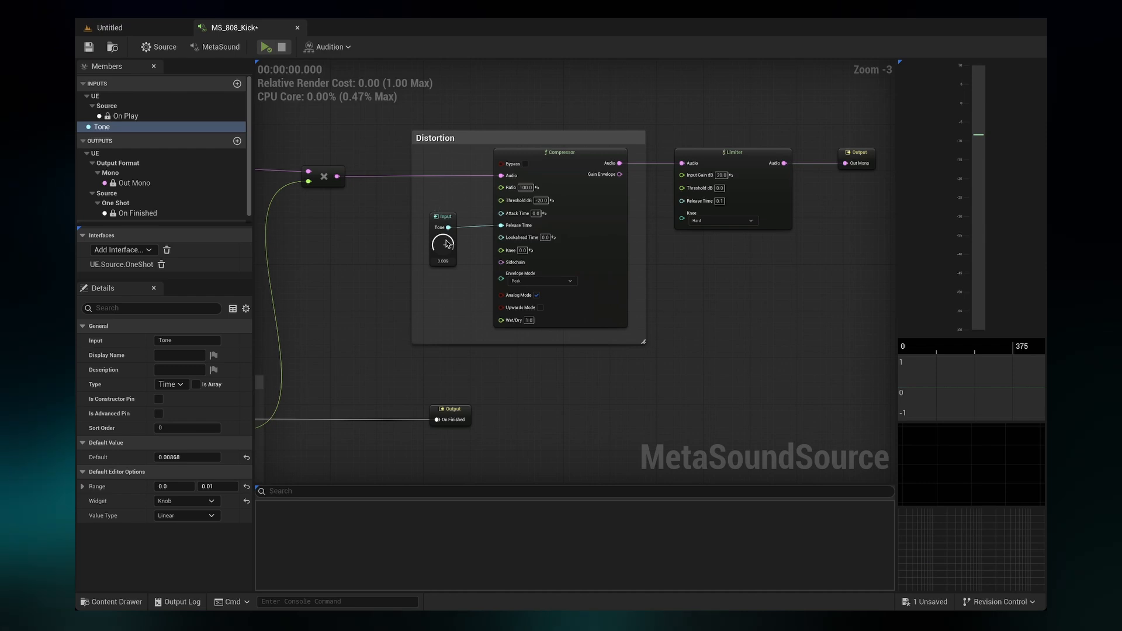
pyautogui.click(267, 47)
pyautogui.click(267, 47)
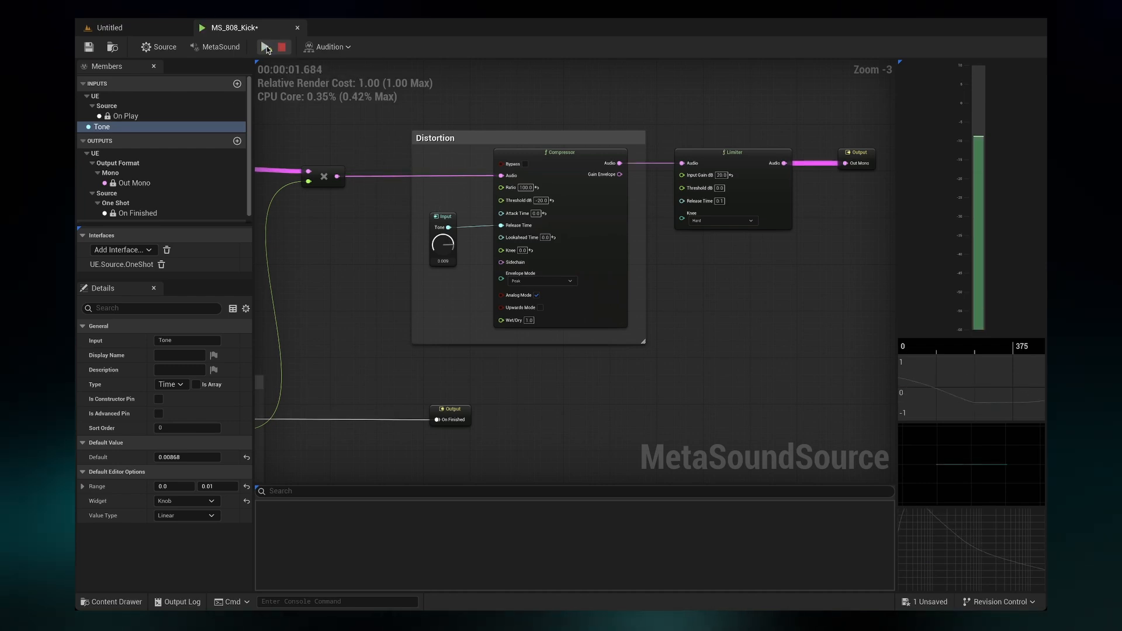
pyautogui.click(267, 47)
pyautogui.click(267, 46)
pyautogui.click(267, 46)
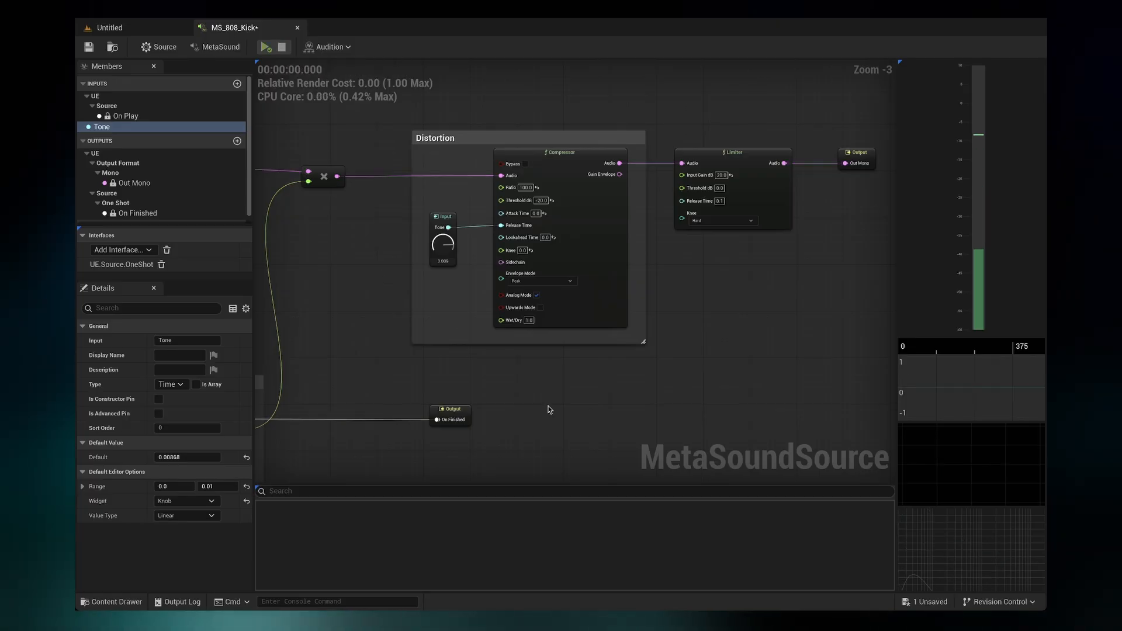
pyautogui.scroll(-3, 604, 404)
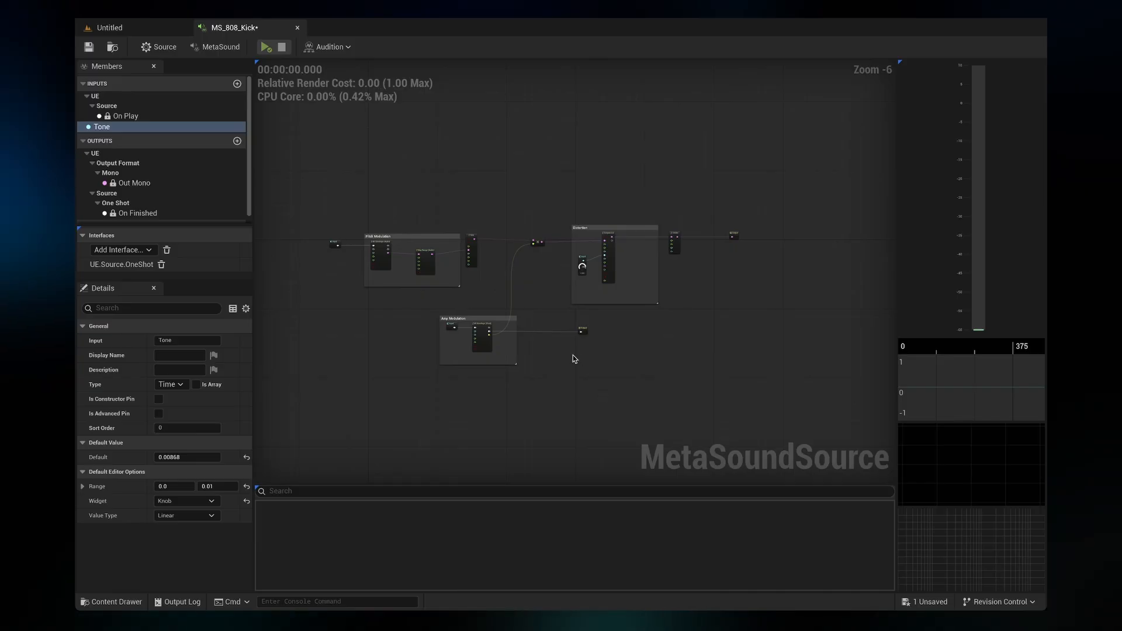
pyautogui.scroll(3, 574, 358)
pyautogui.scroll(-3, 574, 358)
pyautogui.scroll(3, 574, 358)
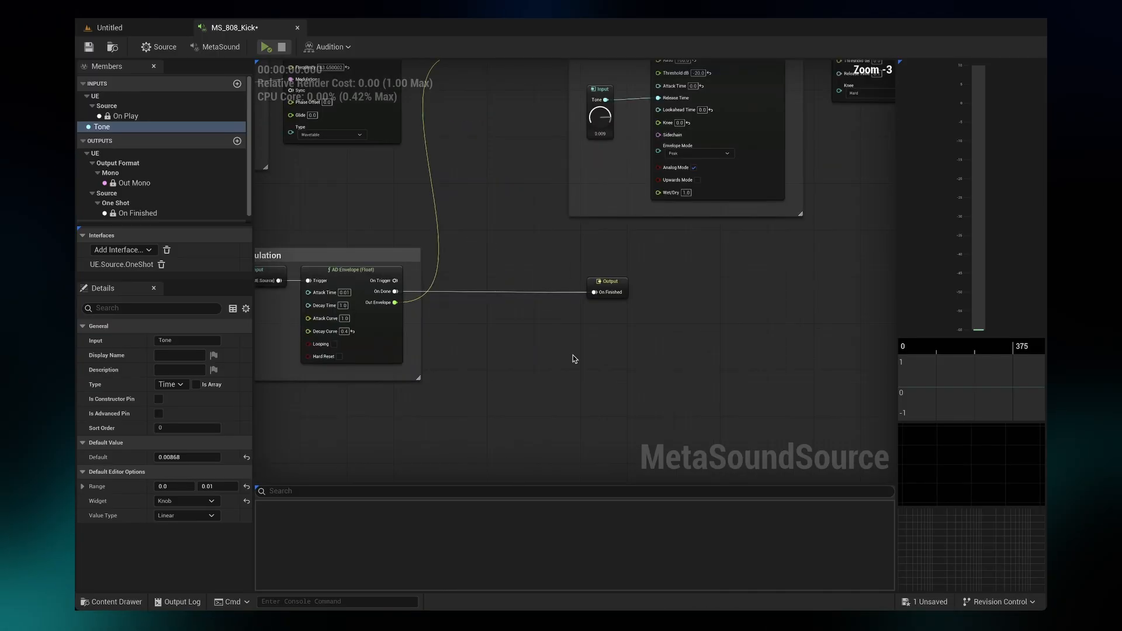
pyautogui.scroll(-2, 574, 358)
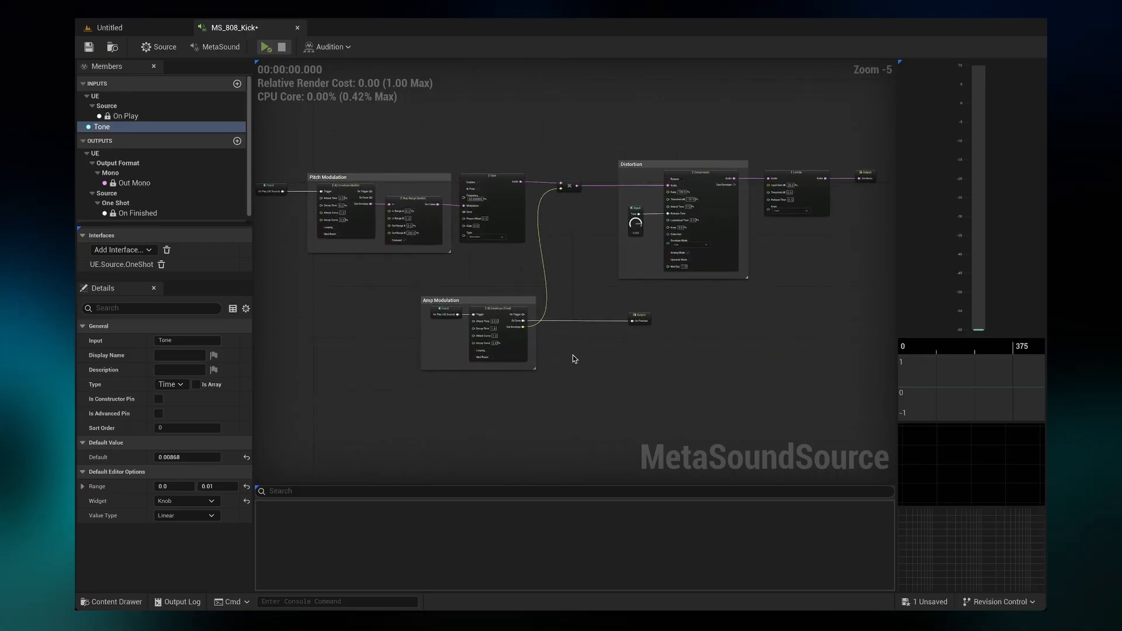